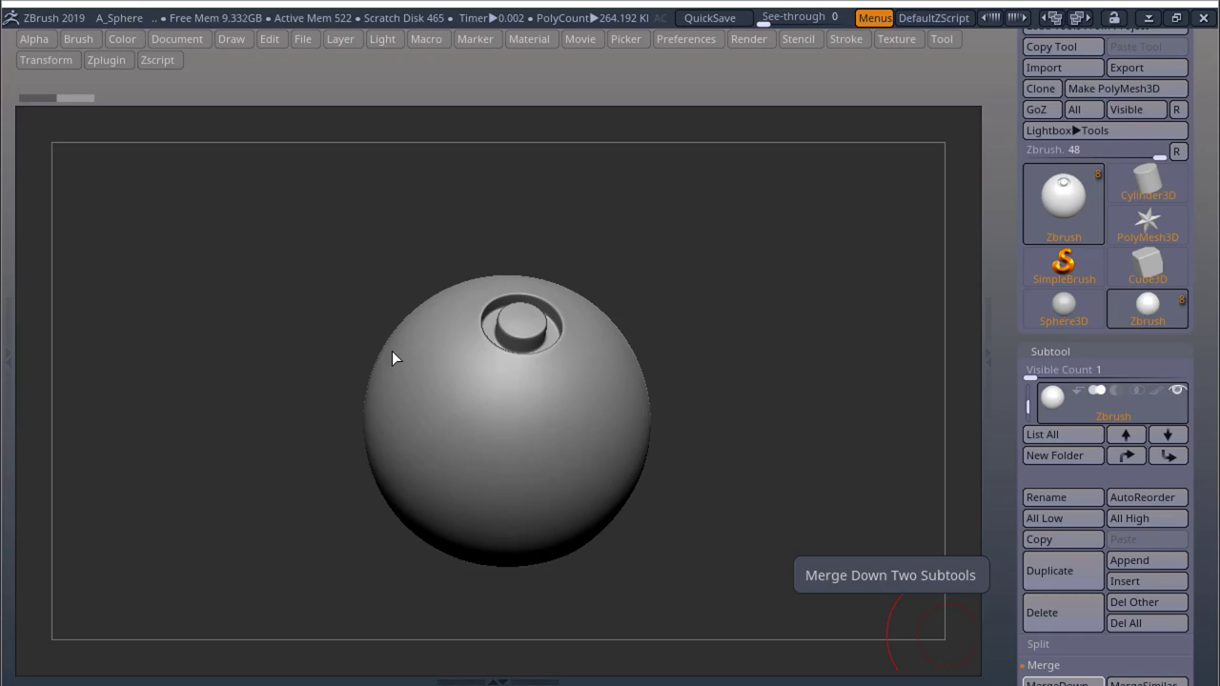
# - Expand Zplugin > UV Master and zoom in on the hole at the sphere's top
pyautogui.click(109, 63)
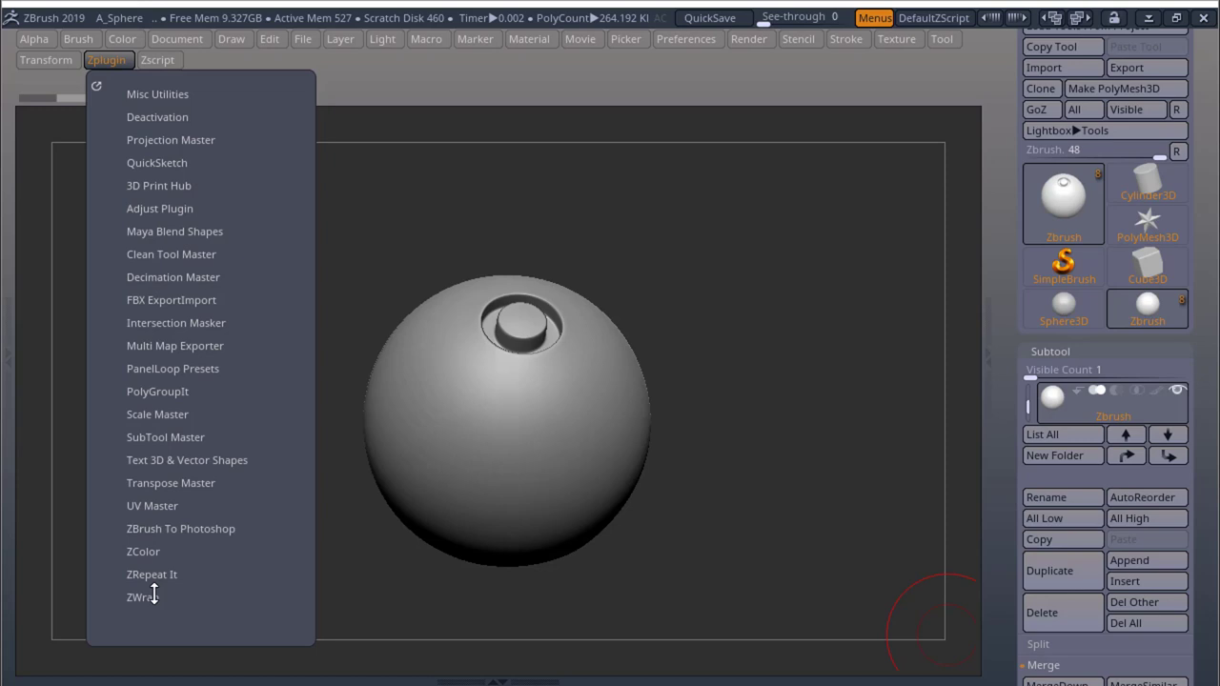
pyautogui.click(172, 509)
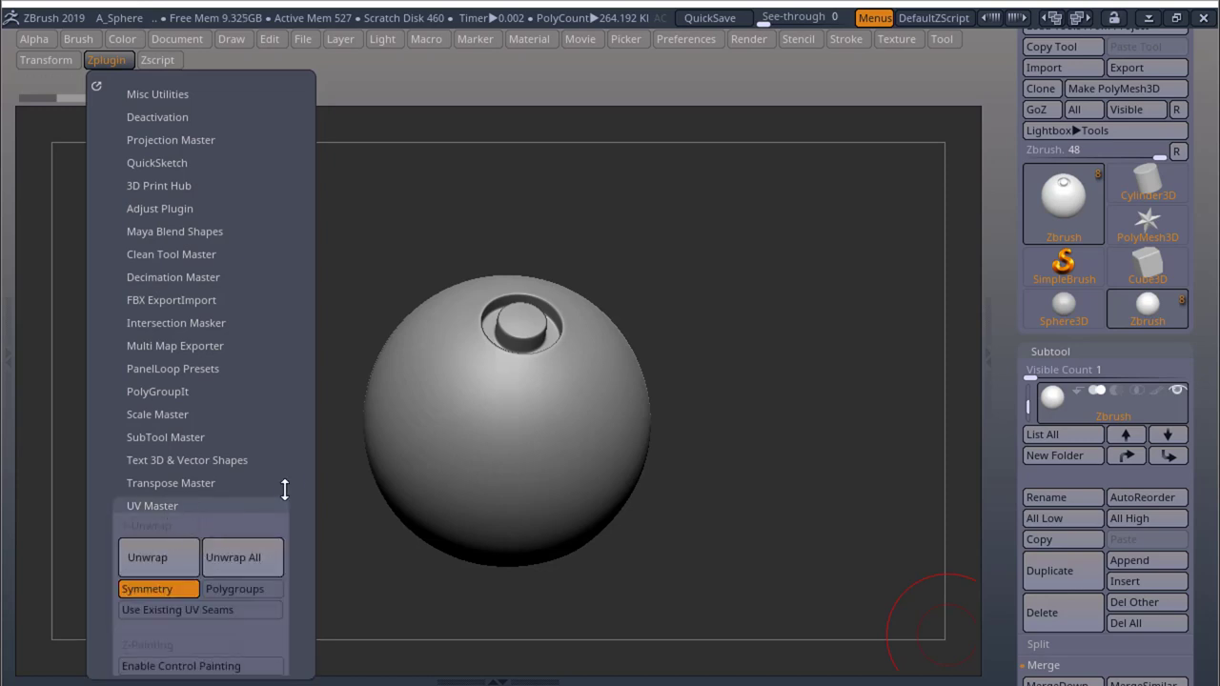
pyautogui.moveTo(292, 475); pyautogui.dragTo(294, 376)
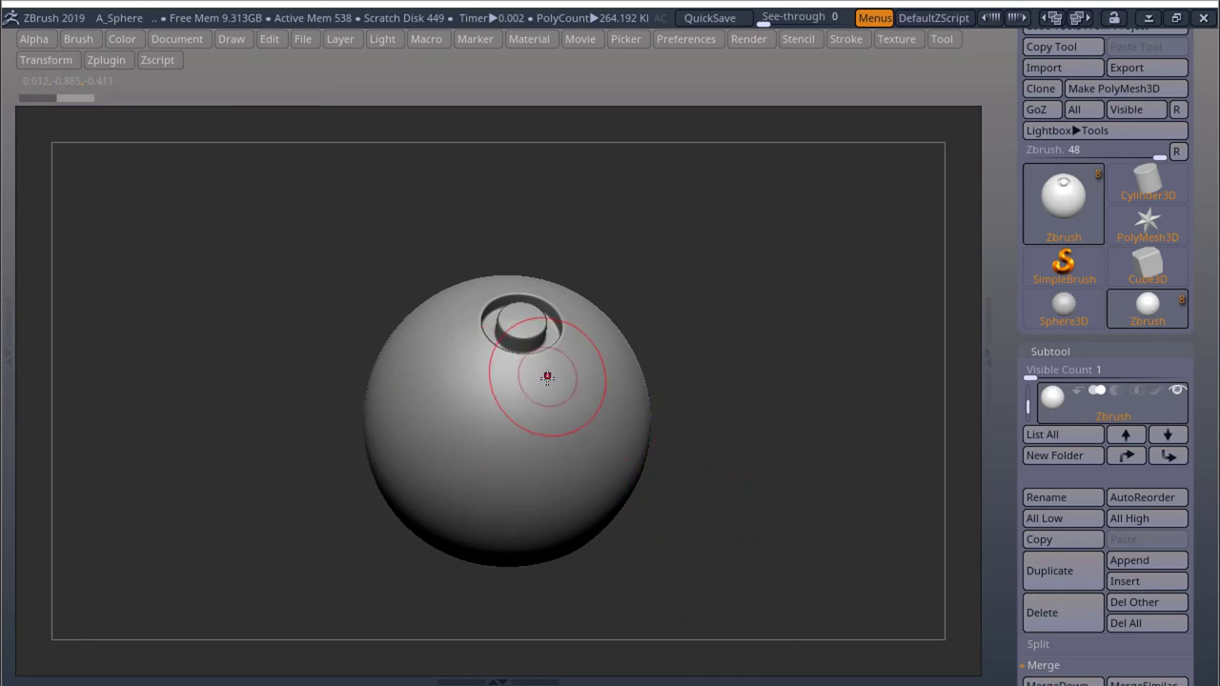
pyautogui.keyDown('ctrl'); pyautogui.moveTo(515, 334); pyautogui.dragTo(733, 343, button='right'); pyautogui.keyUp('ctrl')
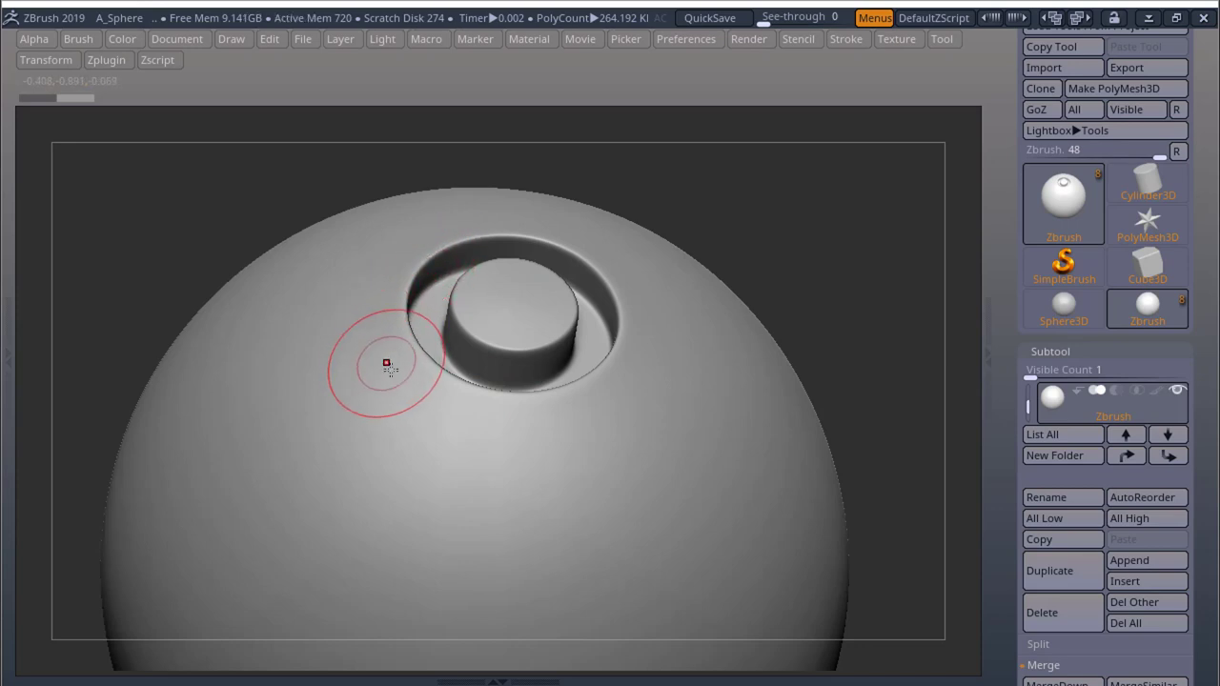
pyautogui.moveTo(1208, 381); pyautogui.dragTo(1205, 168)
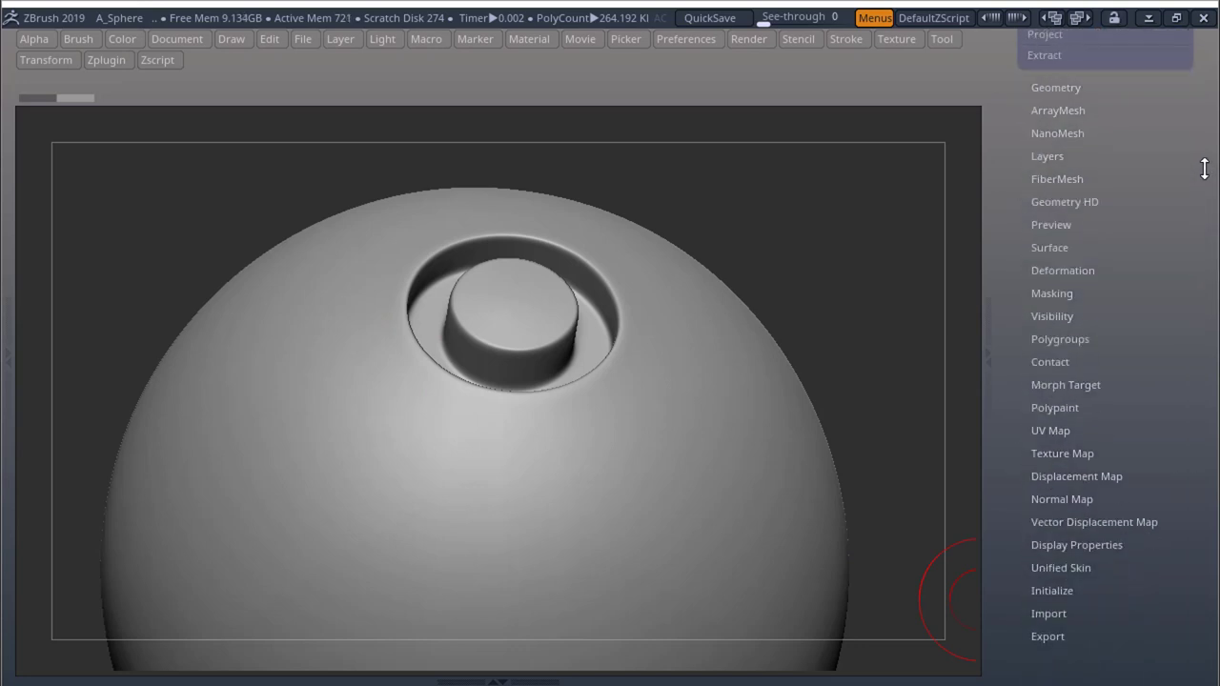
# - Morph UV from Tool > UV Map and rotate the flattened mesh face-on
pyautogui.click(1049, 431)
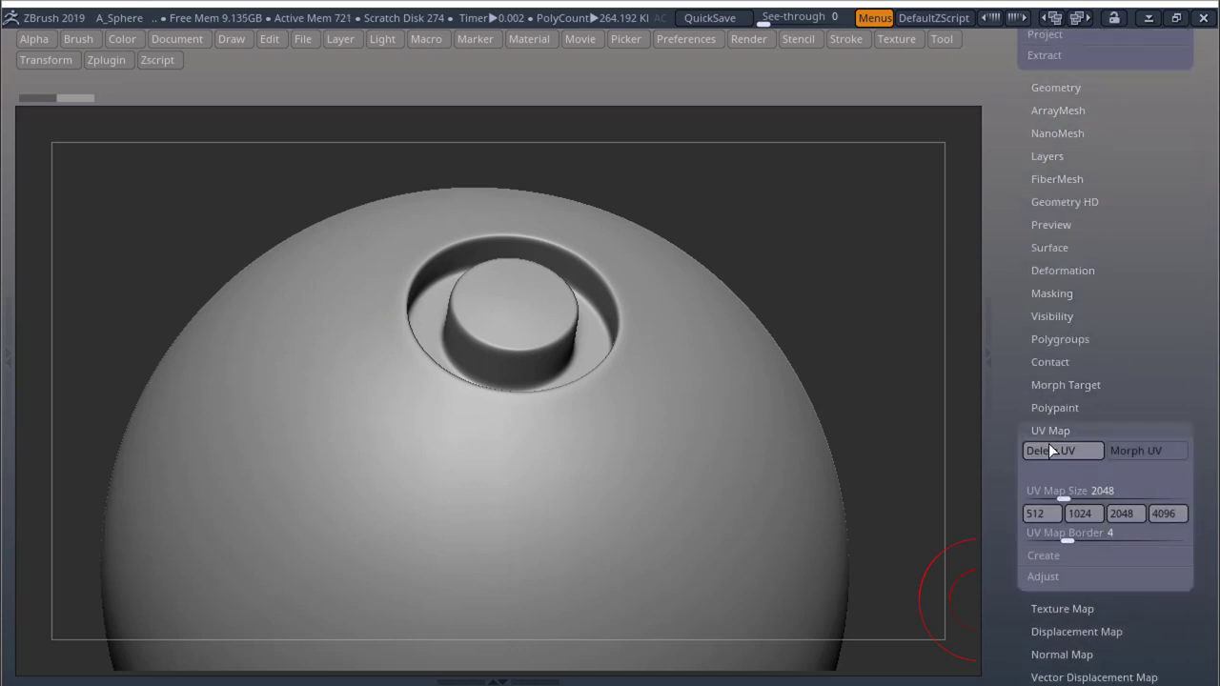
pyautogui.click(1150, 449)
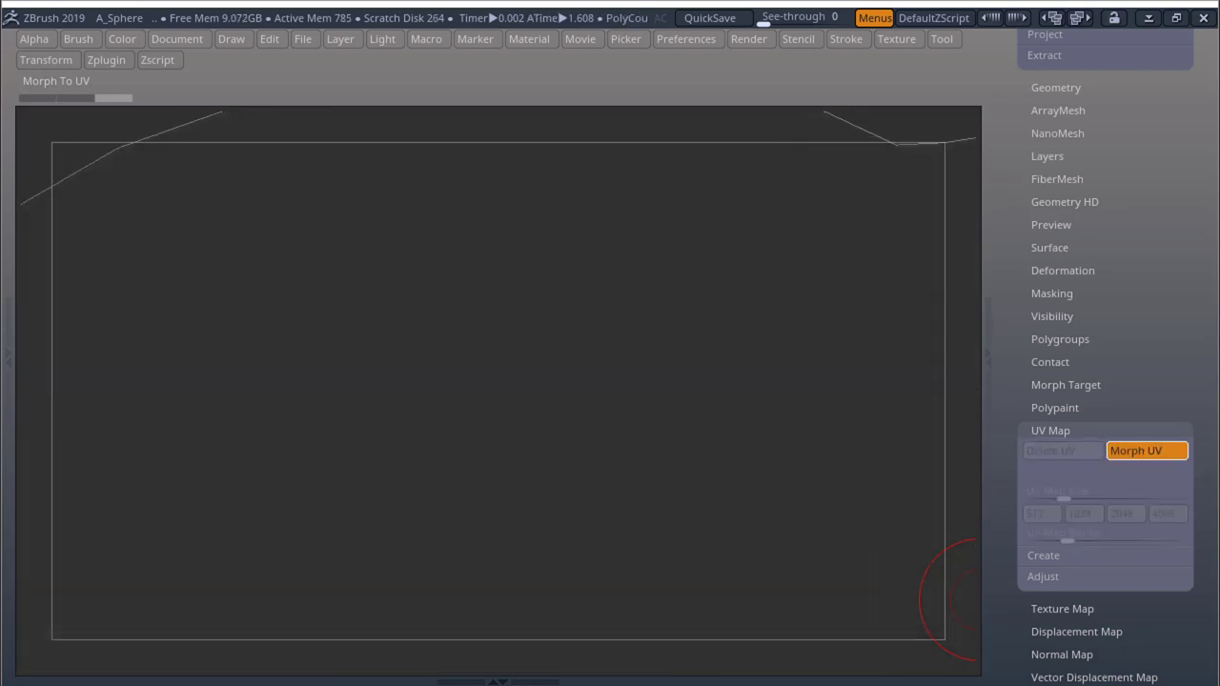
pyautogui.moveTo(687, 414); pyautogui.dragTo(410, 376)
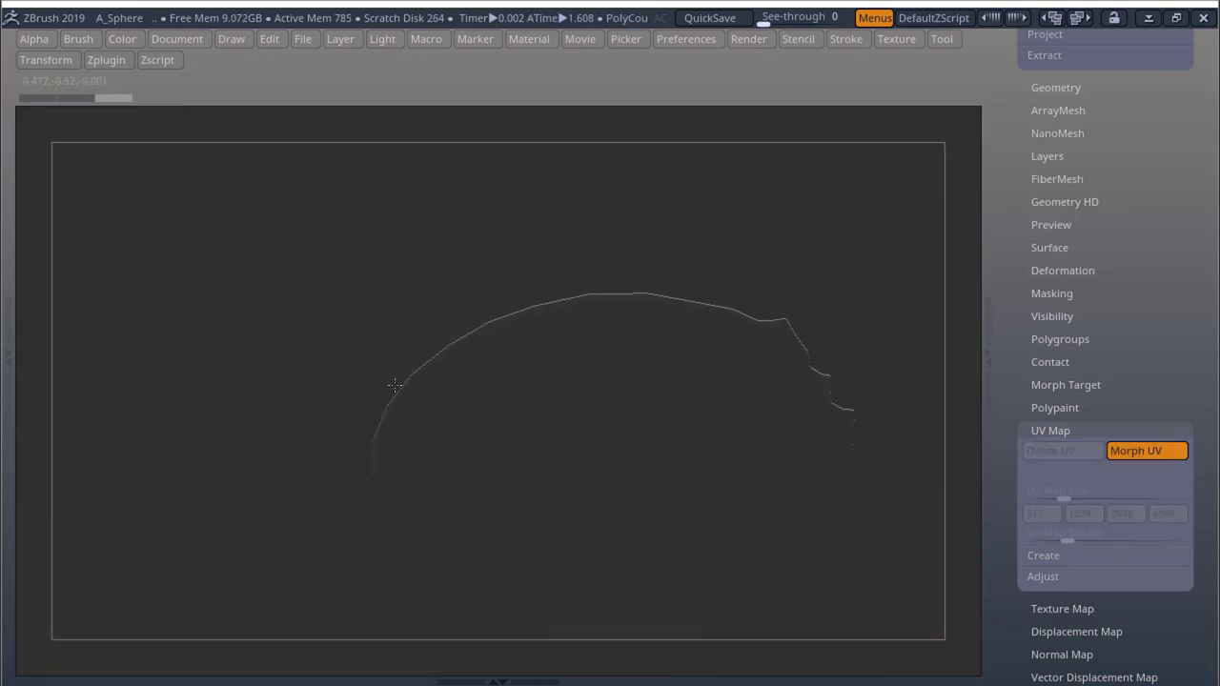
pyautogui.moveTo(646, 485)
pyautogui.mouseDown()
pyautogui.moveTo(675, 384)
pyautogui.moveTo(632, 382)
pyautogui.mouseUp()
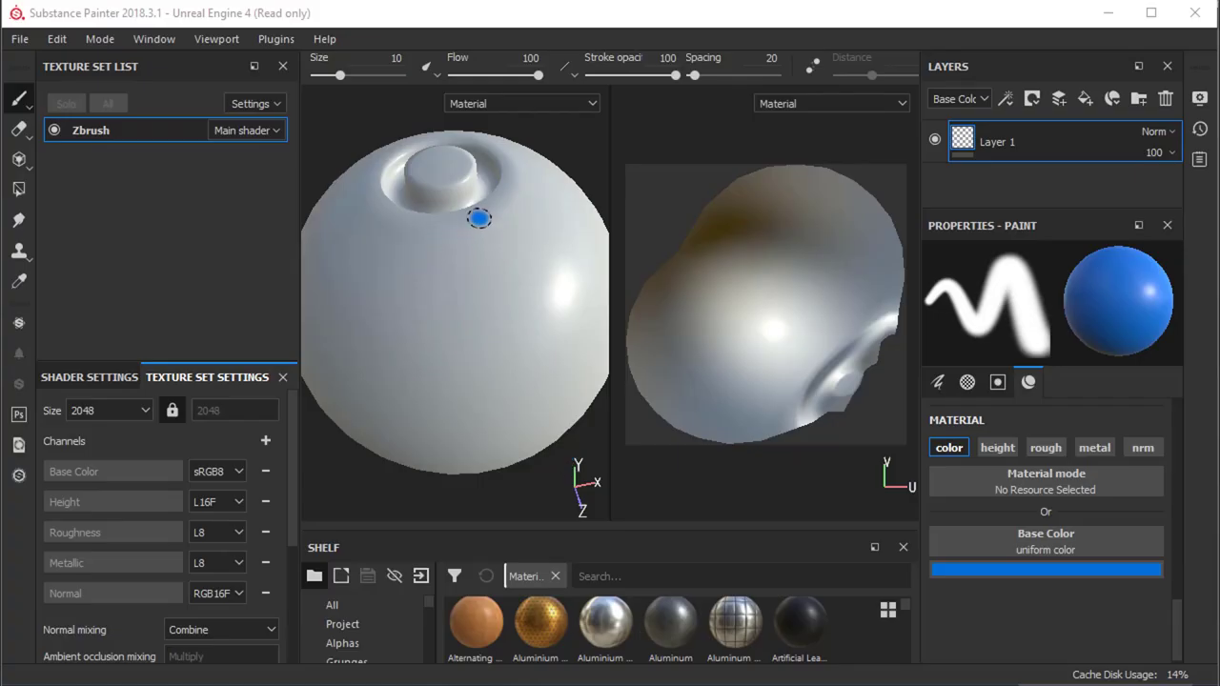
# - Undo a first blue stroke on the button, then paint a blue ring around its top and side
pyautogui.moveTo(470, 192)
pyautogui.mouseDown()
pyautogui.moveTo(425, 196)
pyautogui.moveTo(469, 184)
pyautogui.moveTo(454, 164)
pyautogui.moveTo(431, 168)
pyautogui.moveTo(452, 163)
pyautogui.moveTo(432, 151)
pyautogui.moveTo(470, 182)
pyautogui.mouseUp()
pyautogui.click(456, 164)
pyautogui.hotkey('ctrl', 'z')
pyautogui.hotkey('ctrl', 'z')
pyautogui.hotkey('ctrl', 'z')
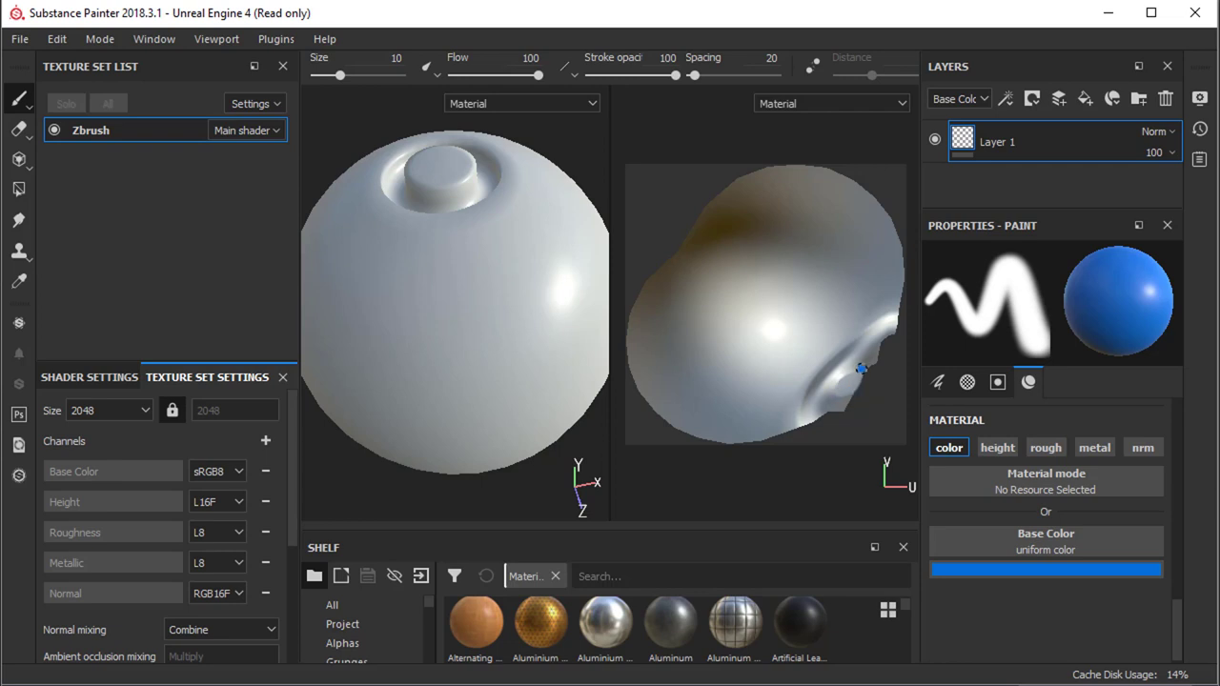
pyautogui.moveTo(434, 178)
pyautogui.mouseDown()
pyautogui.moveTo(472, 165)
pyautogui.moveTo(420, 170)
pyautogui.mouseUp()
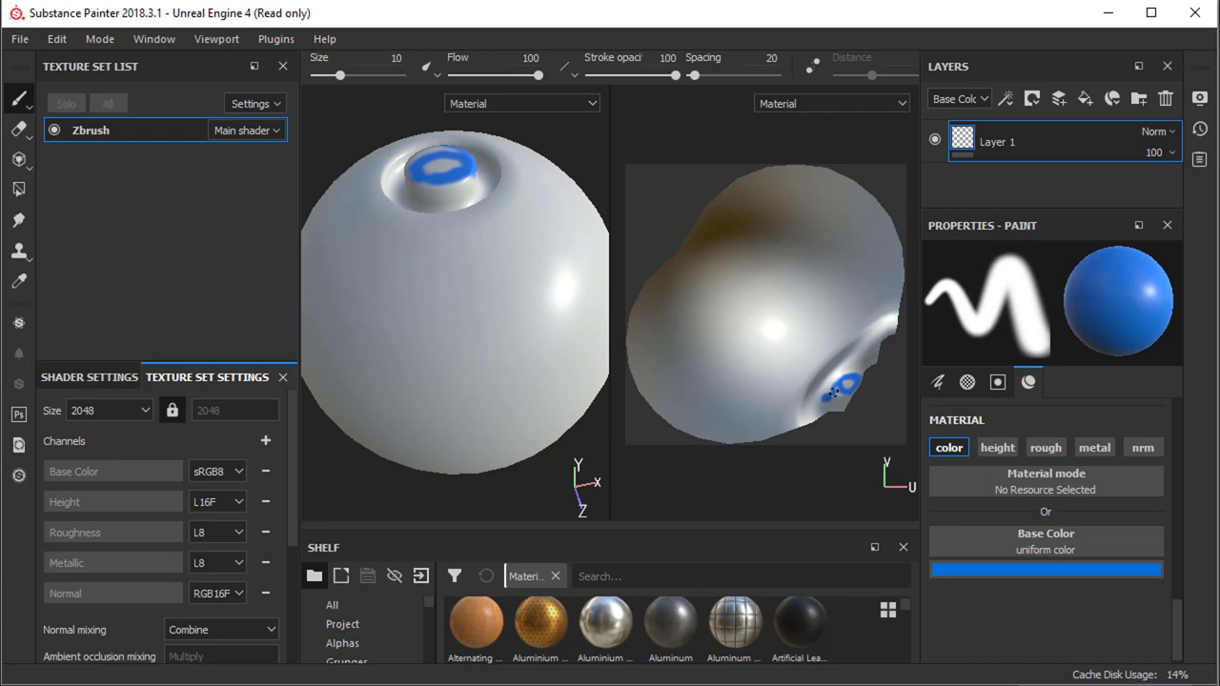
pyautogui.moveTo(448, 153)
pyautogui.mouseDown()
pyautogui.moveTo(446, 186)
pyautogui.moveTo(427, 195)
pyautogui.moveTo(468, 183)
pyautogui.mouseUp()
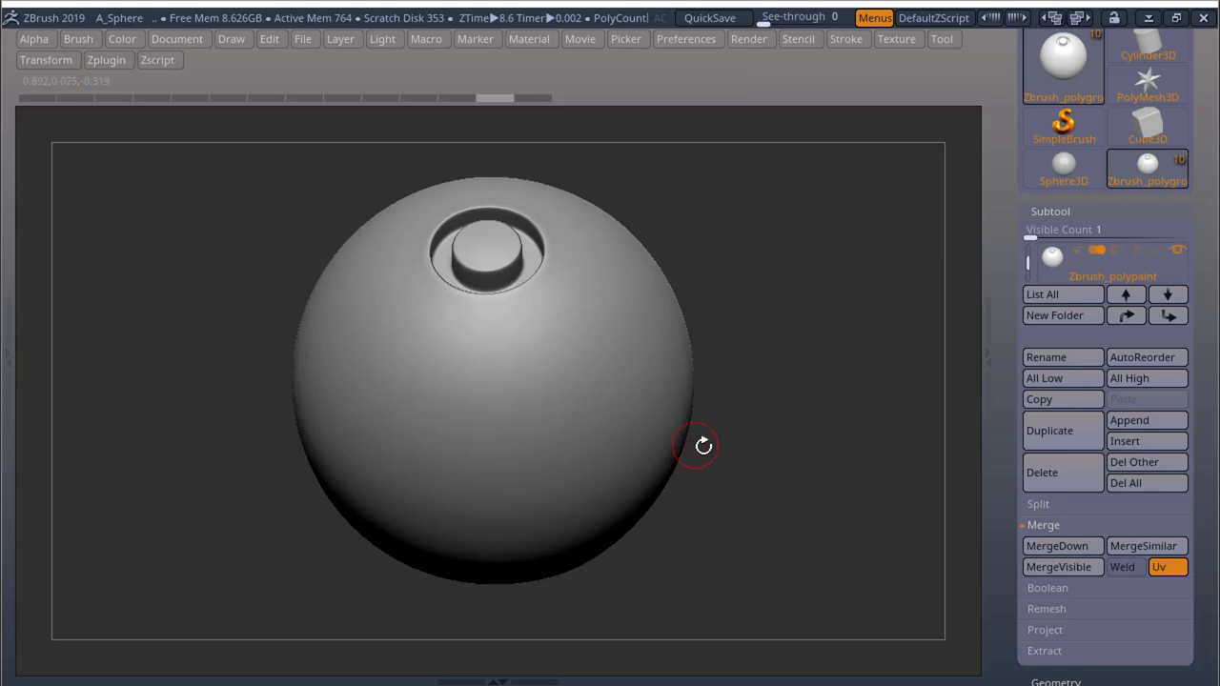
pyautogui.press('b')
pyautogui.press('p')
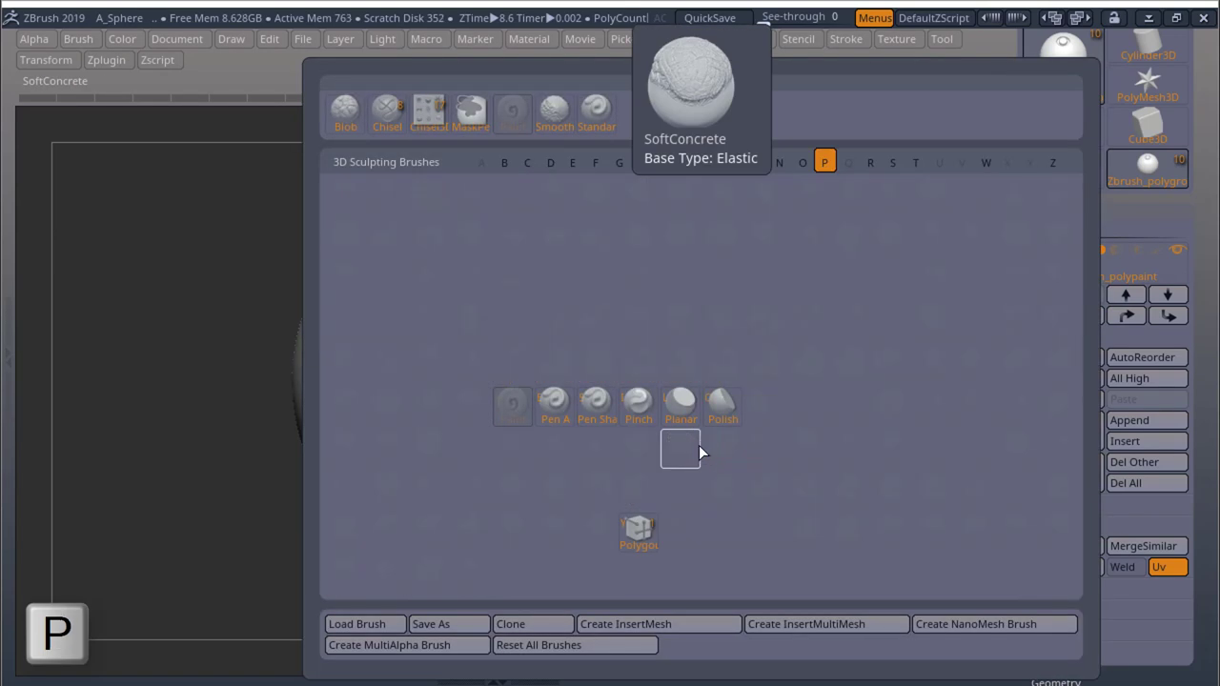
pyautogui.press('a')
pyautogui.moveTo(526, 373)
pyautogui.mouseDown()
pyautogui.moveTo(547, 400)
pyautogui.moveTo(474, 406)
pyautogui.moveTo(428, 364)
pyautogui.moveTo(430, 393)
pyautogui.mouseUp()
pyautogui.moveTo(487, 240)
pyautogui.mouseDown()
pyautogui.moveTo(477, 249)
pyautogui.moveTo(501, 243)
pyautogui.moveTo(503, 253)
pyautogui.mouseUp()
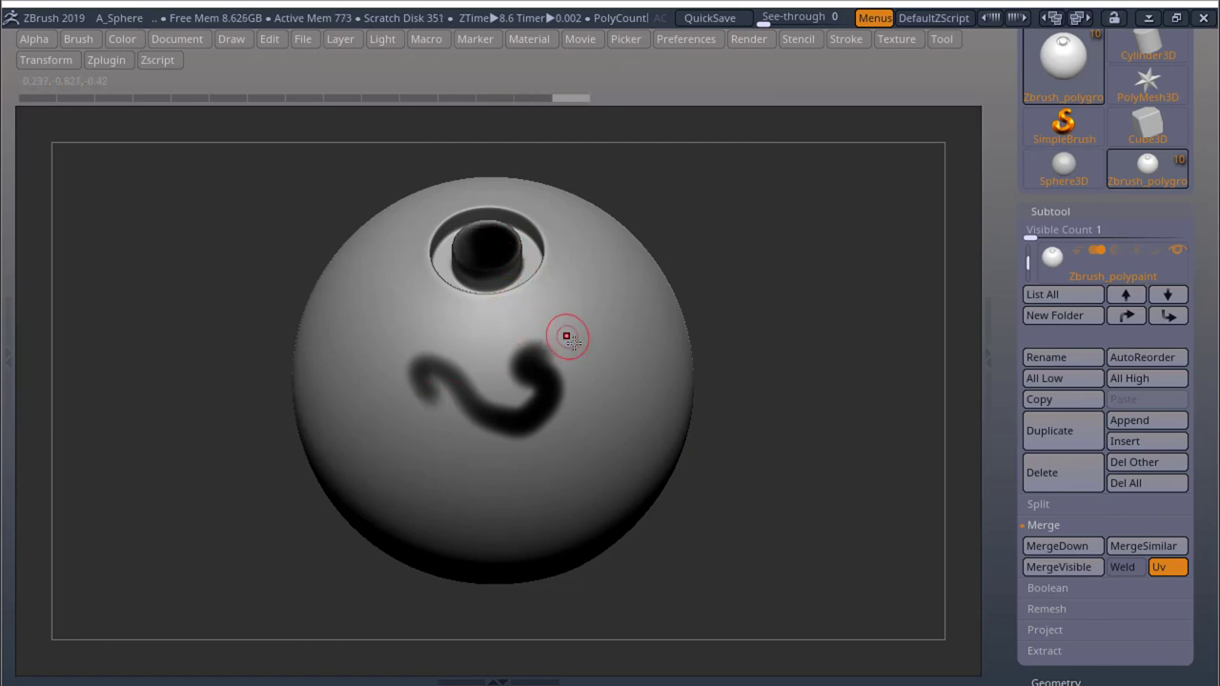
pyautogui.hotkey('ctrl', 'z')
pyautogui.hotkey('ctrl', 'z')
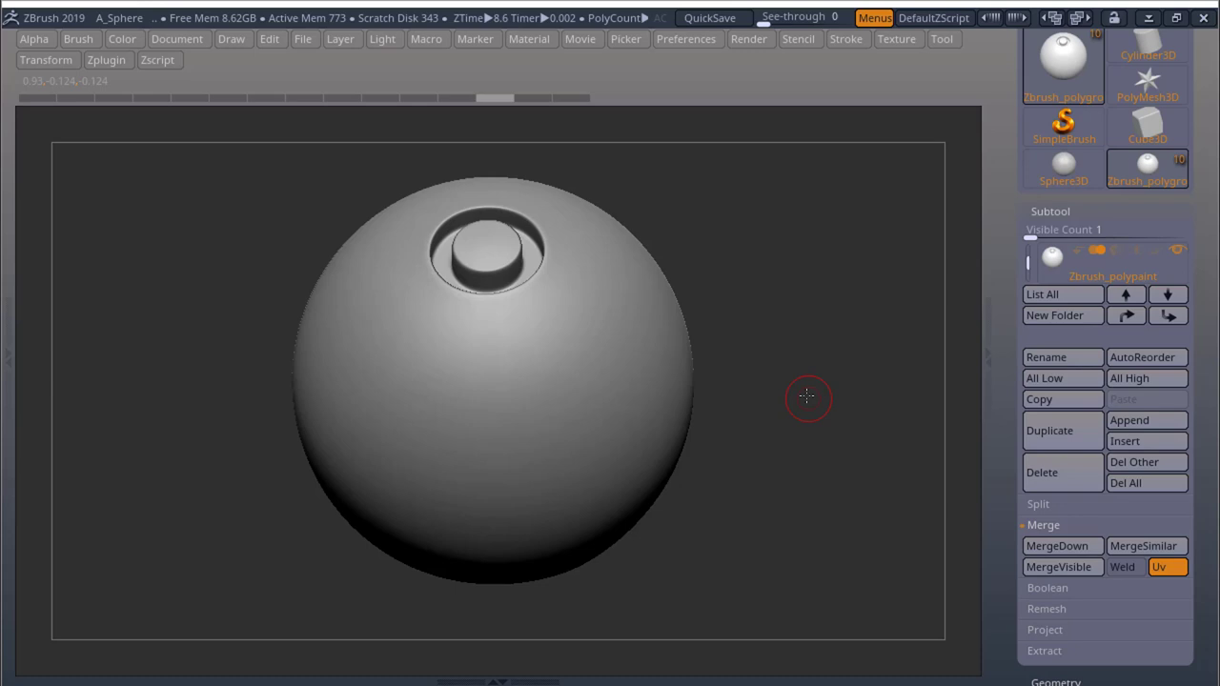
# - Orbit the button sideways and expand the Polygroups and Geometry panels
pyautogui.moveTo(815, 419); pyautogui.dragTo(808, 387)
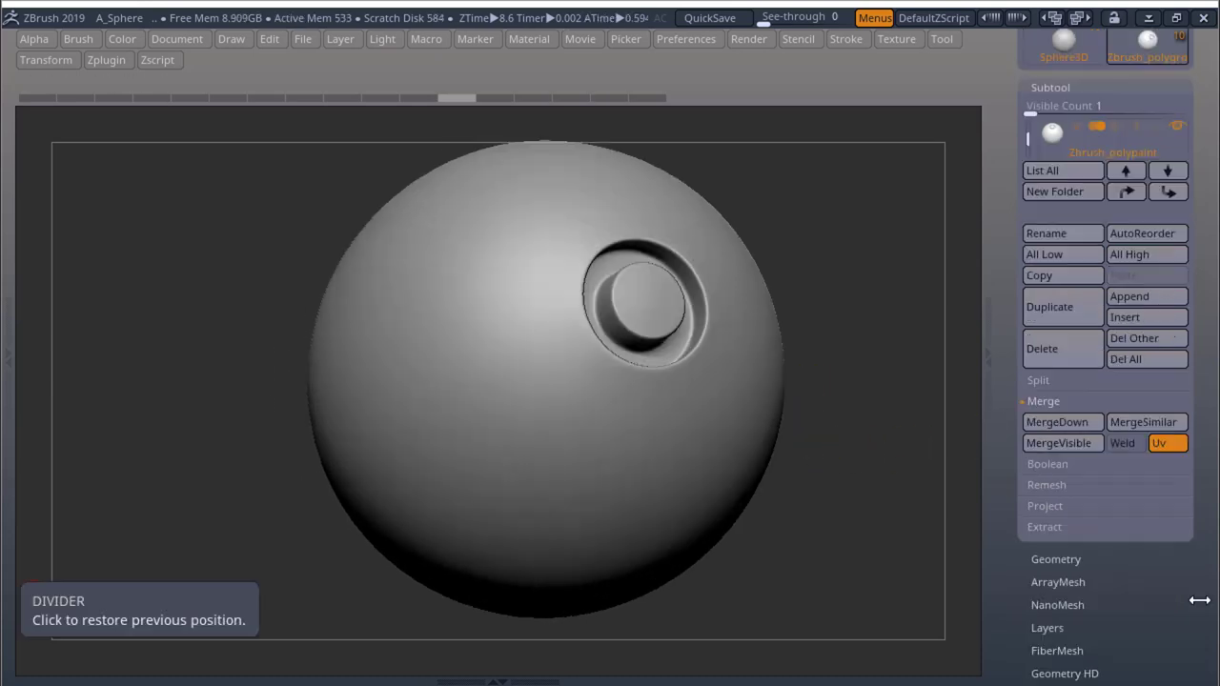
pyautogui.moveTo(1203, 588); pyautogui.dragTo(1110, 446)
pyautogui.click(1076, 410)
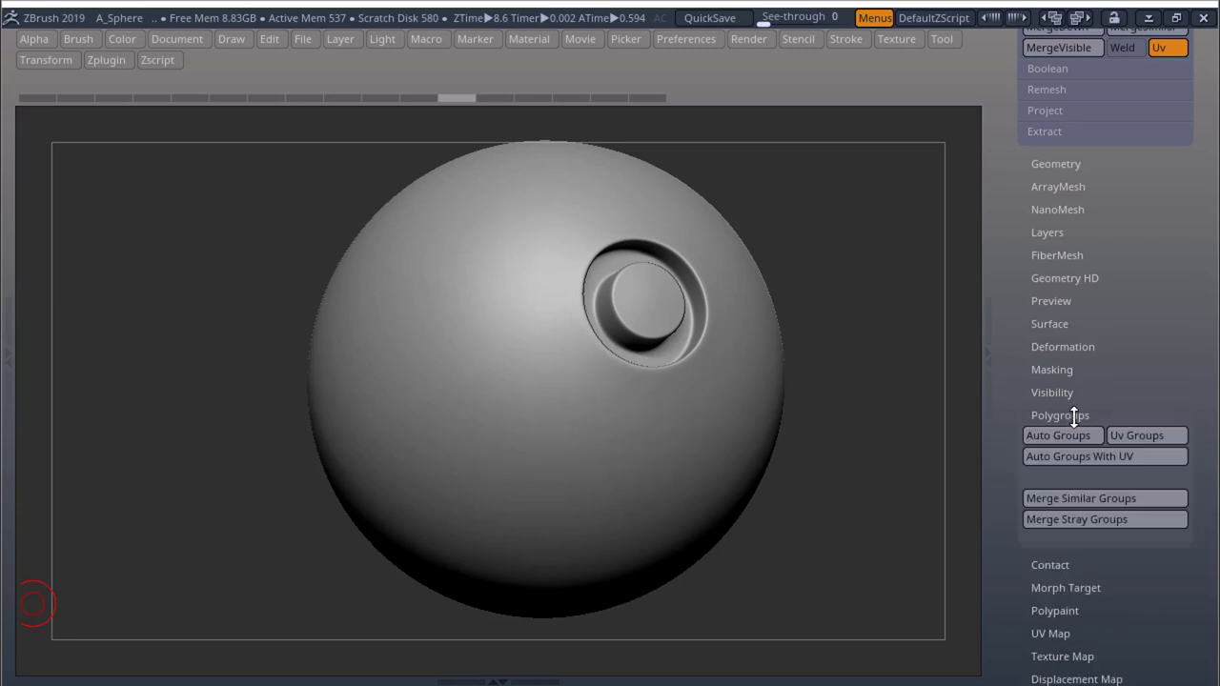
pyautogui.moveTo(1155, 403); pyautogui.dragTo(1171, 330)
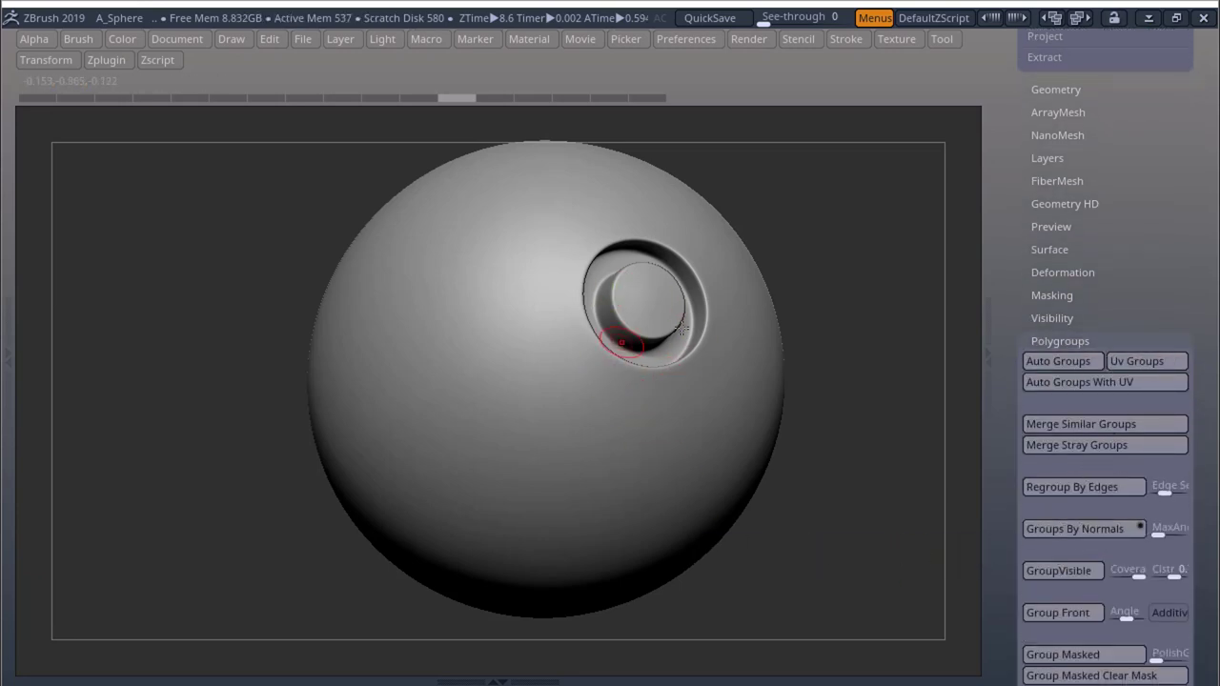
pyautogui.moveTo(1194, 270); pyautogui.dragTo(1151, 391)
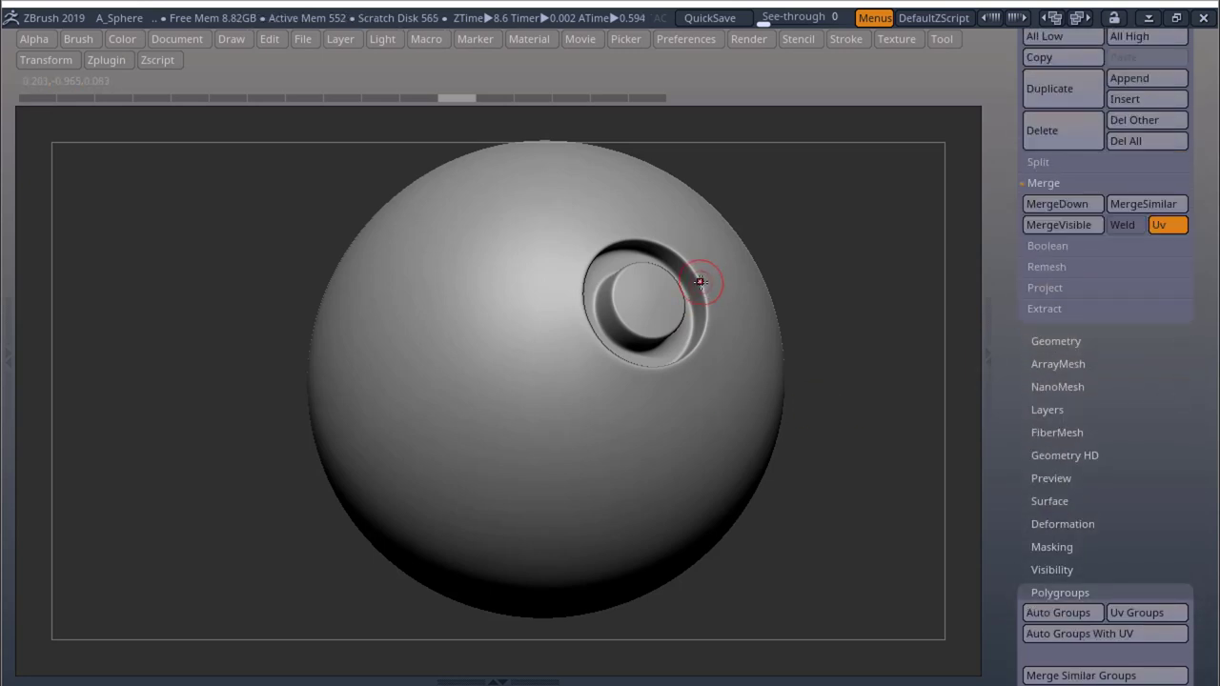
pyautogui.click(1077, 340)
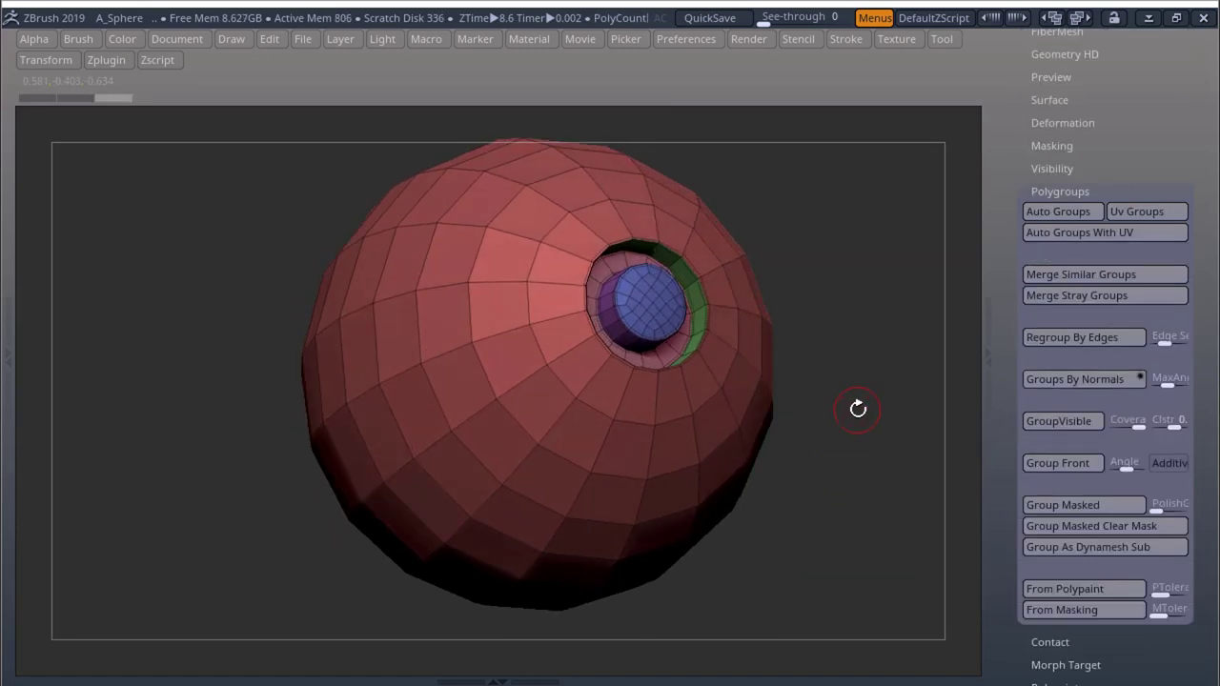
# - Apply Groups By Normals, then orbit around the button to inspect the new groups
pyautogui.moveTo(858, 409); pyautogui.dragTo(833, 466)
pyautogui.keyDown('alt'); pyautogui.moveTo(817, 398); pyautogui.dragTo(855, 463); pyautogui.keyUp('alt')
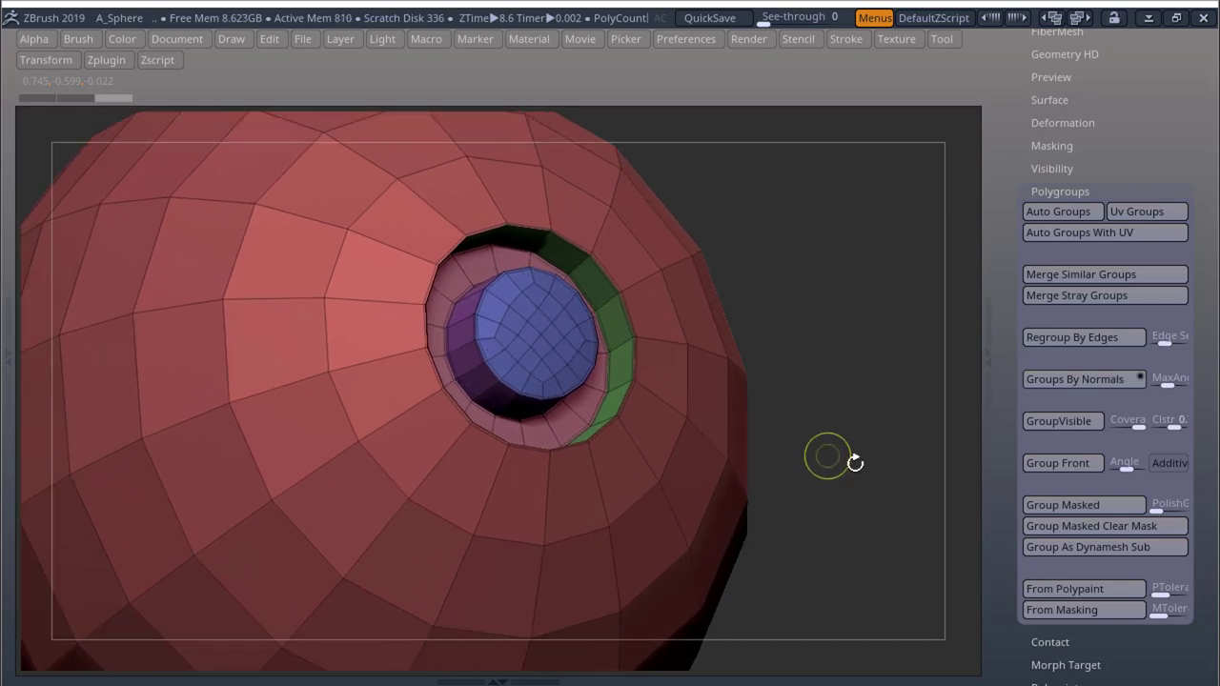
pyautogui.click(1086, 379)
pyautogui.moveTo(877, 449); pyautogui.dragTo(920, 428)
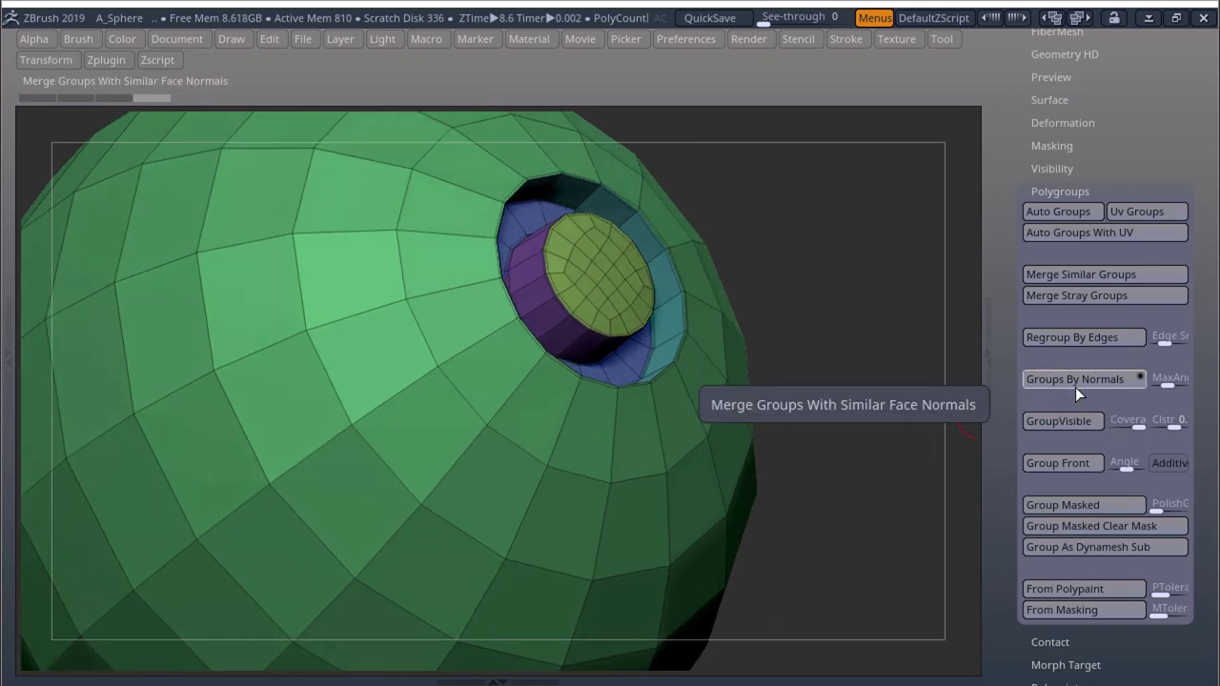
pyautogui.moveTo(918, 324); pyautogui.dragTo(876, 341)
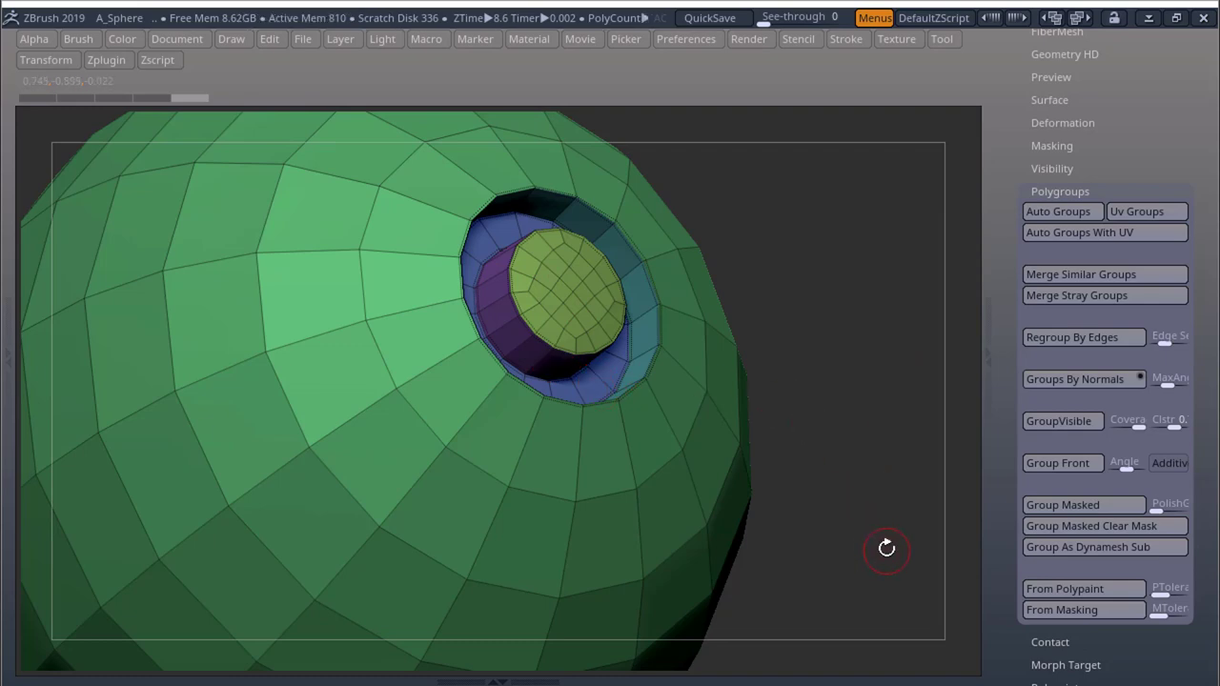
# - Undo the regrouping, hide polygroup colours, and undo a Polypaint From Polygroups pass
pyautogui.hotkey('ctrl', 'z')
pyautogui.hotkey('ctrl', 'z')
pyautogui.hotkey('shift', 'f')
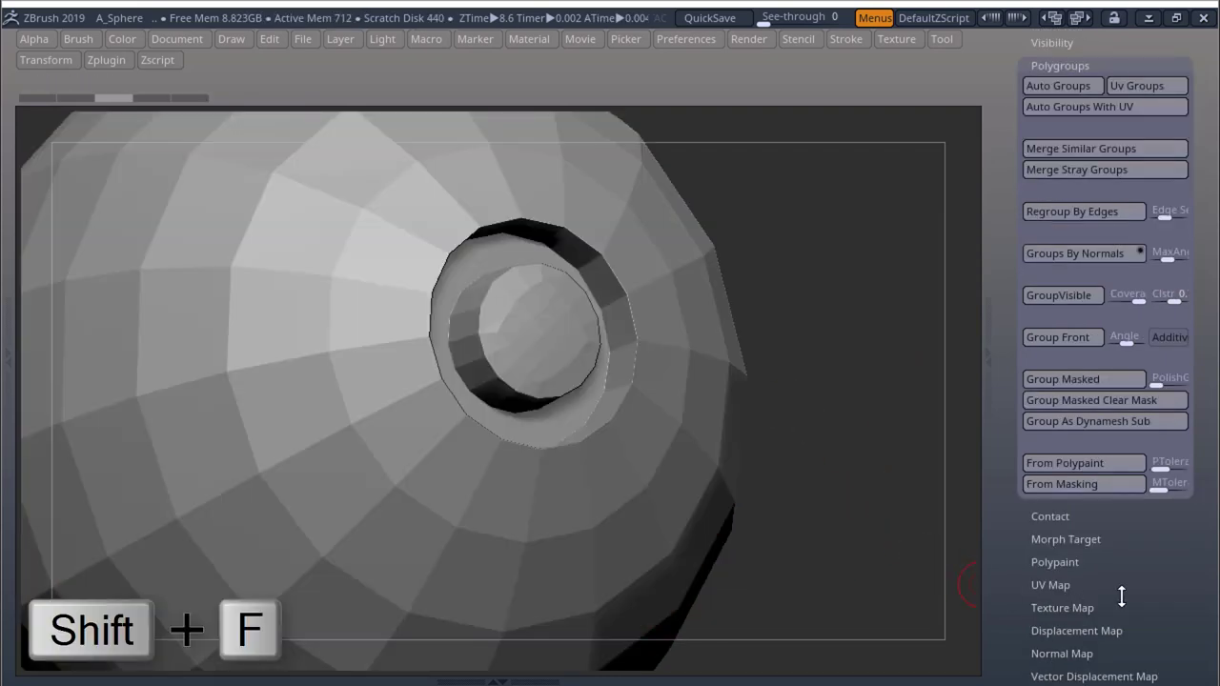
pyautogui.click(1056, 561)
pyautogui.scroll(3, 1188, 501)
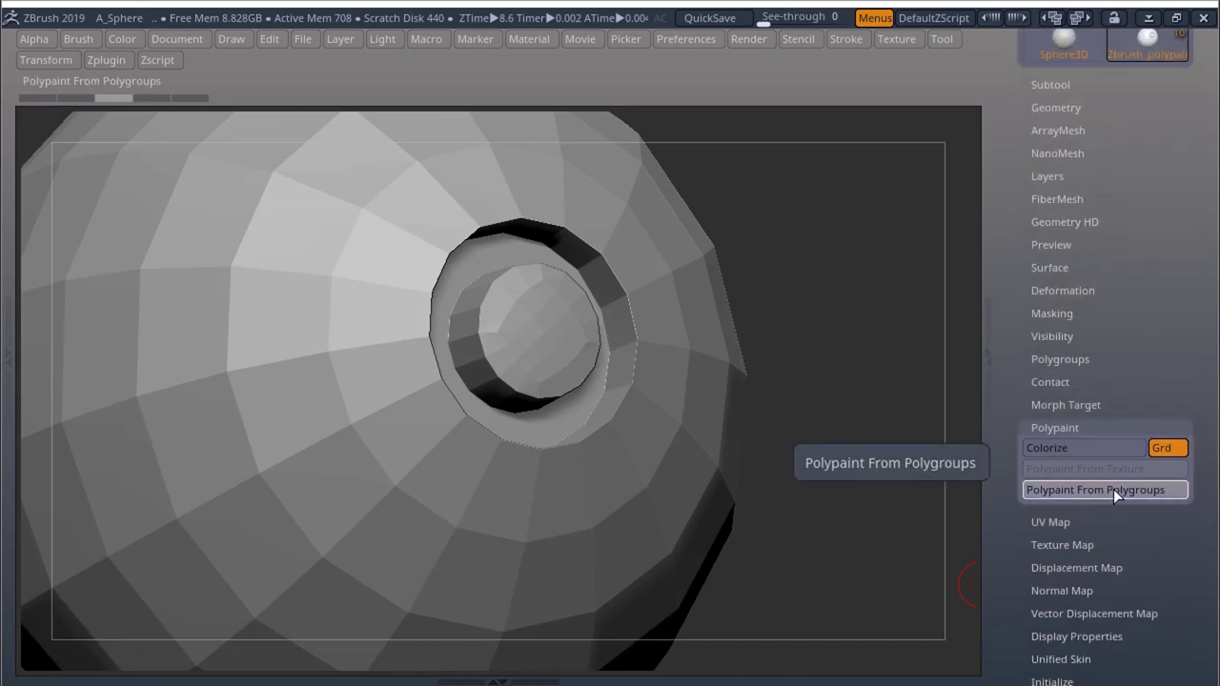
pyautogui.click(1115, 489)
pyautogui.moveTo(953, 520); pyautogui.dragTo(879, 529)
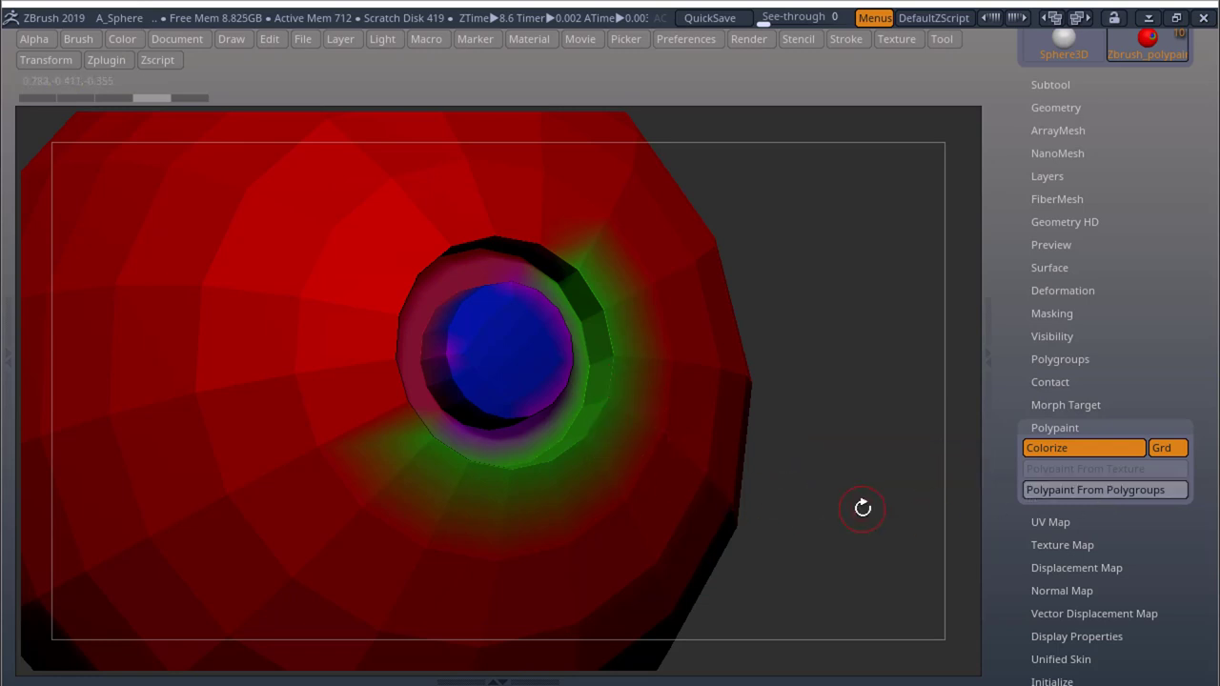
pyautogui.hotkey('ctrl', 'z')
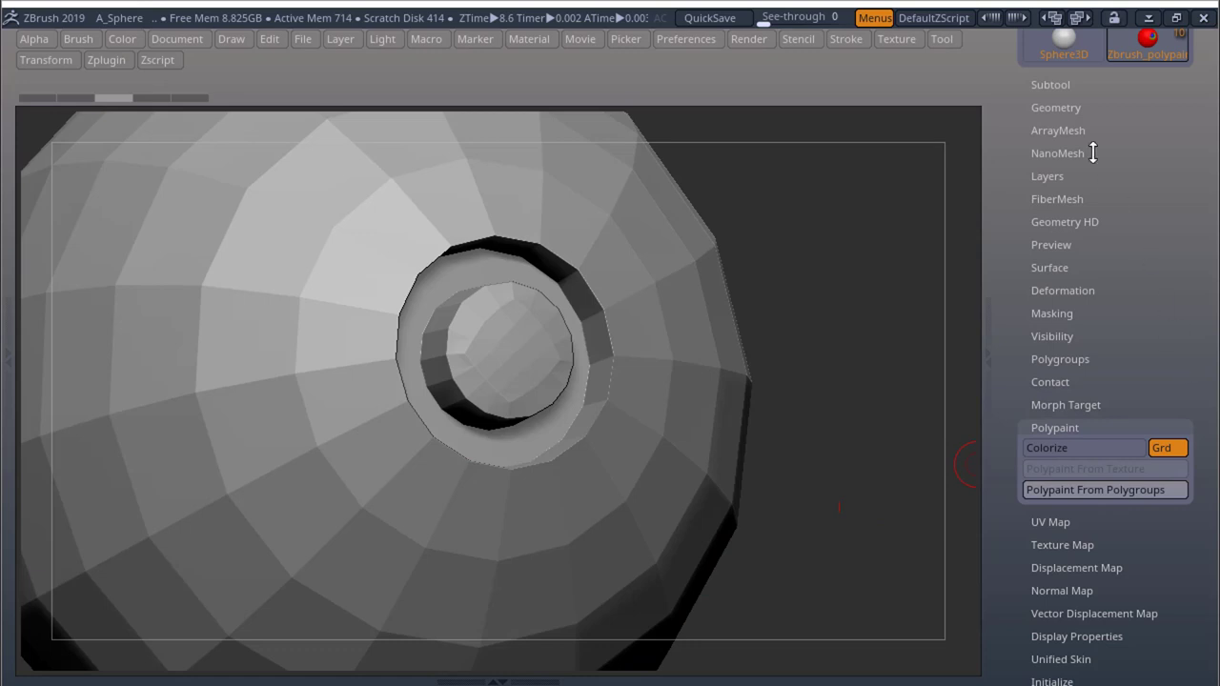
# - Raise the sphere to its highest subdivision level, SDiv 6
pyautogui.click(1056, 108)
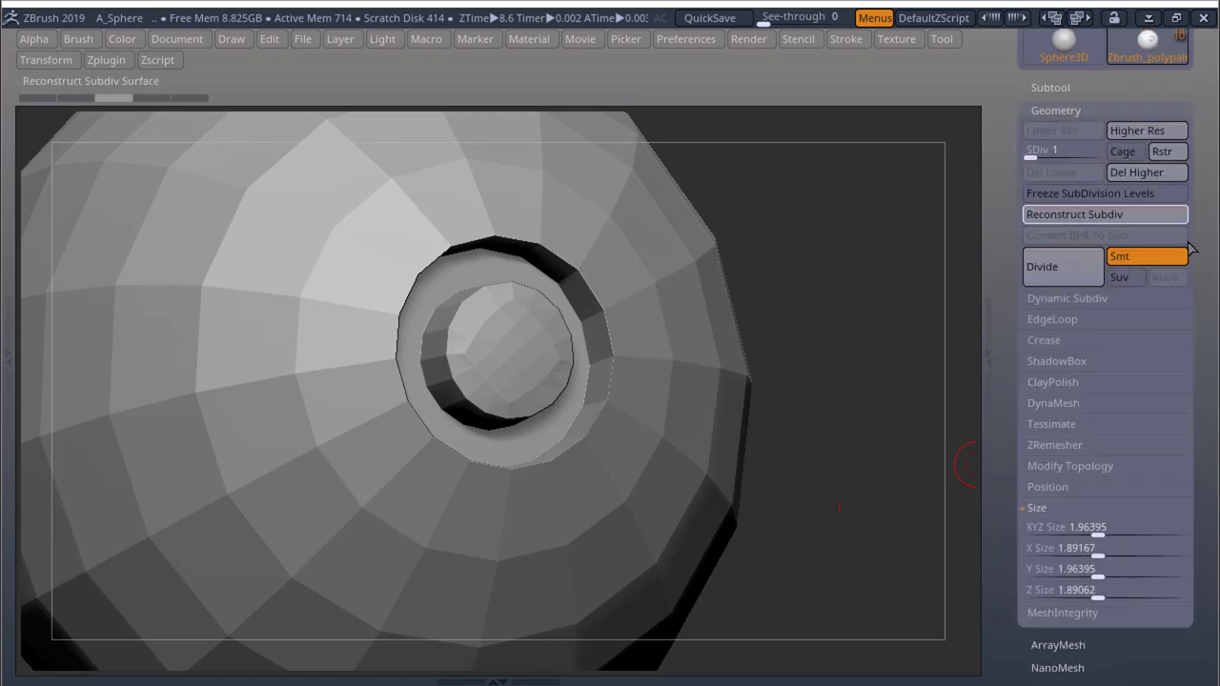
pyautogui.click(1096, 153)
pyautogui.scroll(-5, 1207, 363)
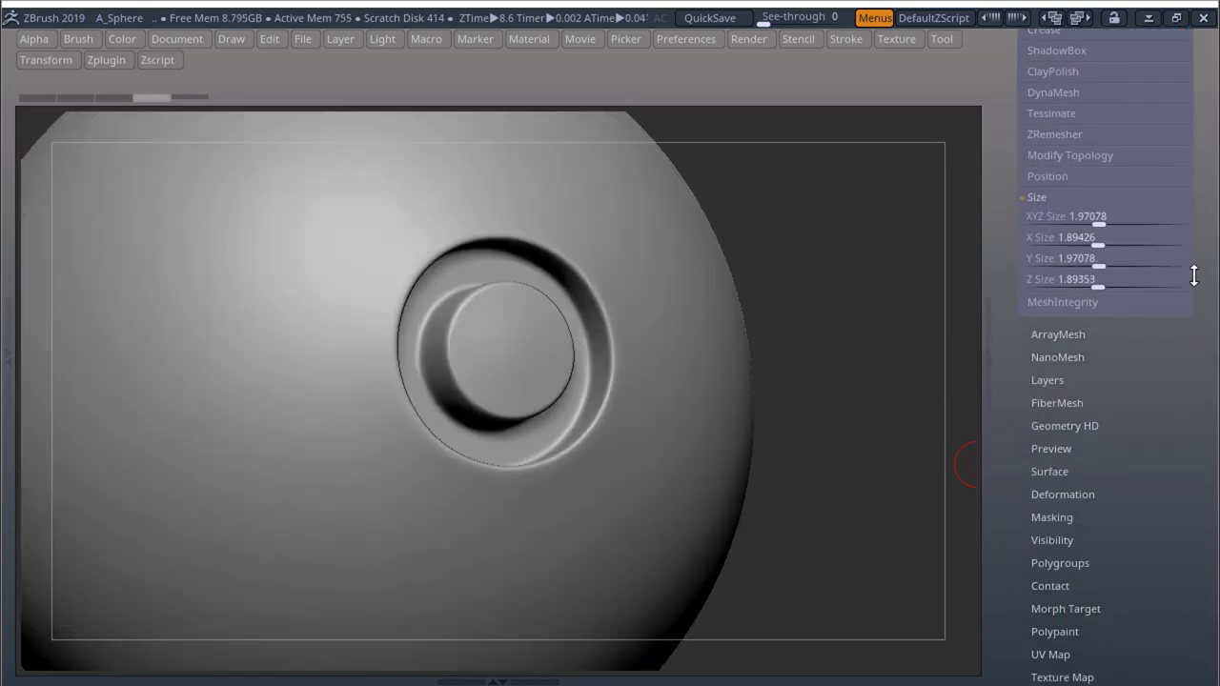
# - Apply Polypaint From Polygroups and rotate the model to inspect the colouring
pyautogui.click(1092, 562)
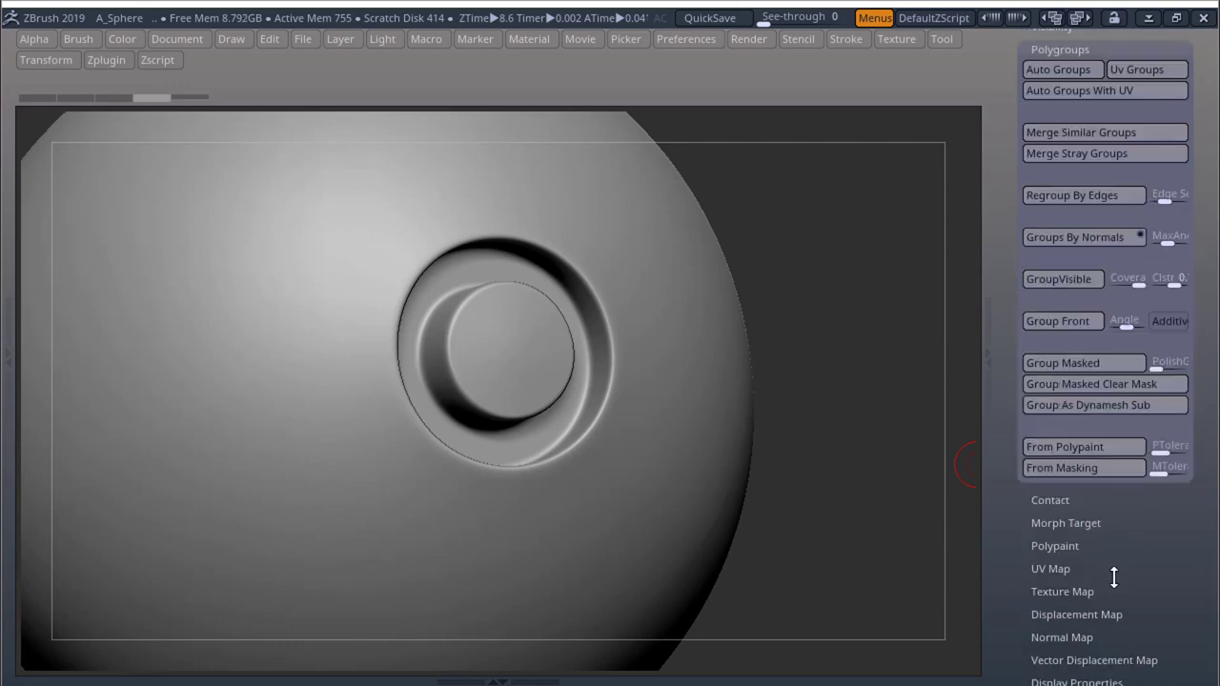
pyautogui.click(1080, 544)
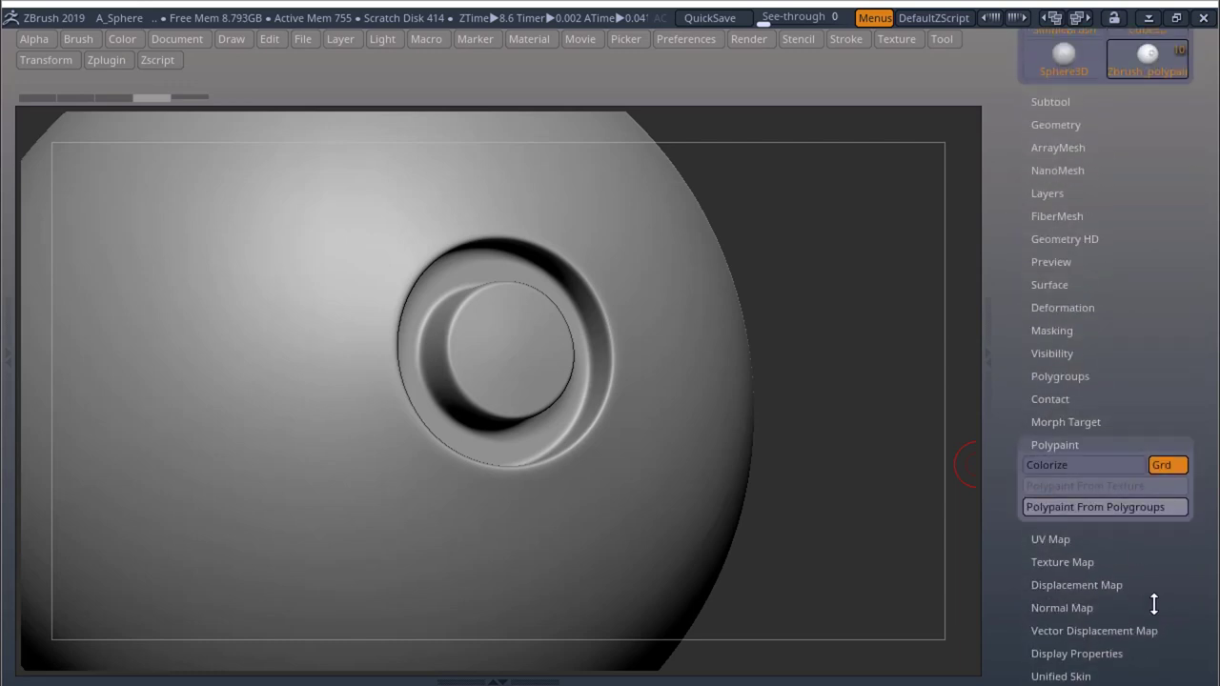
pyautogui.click(1086, 509)
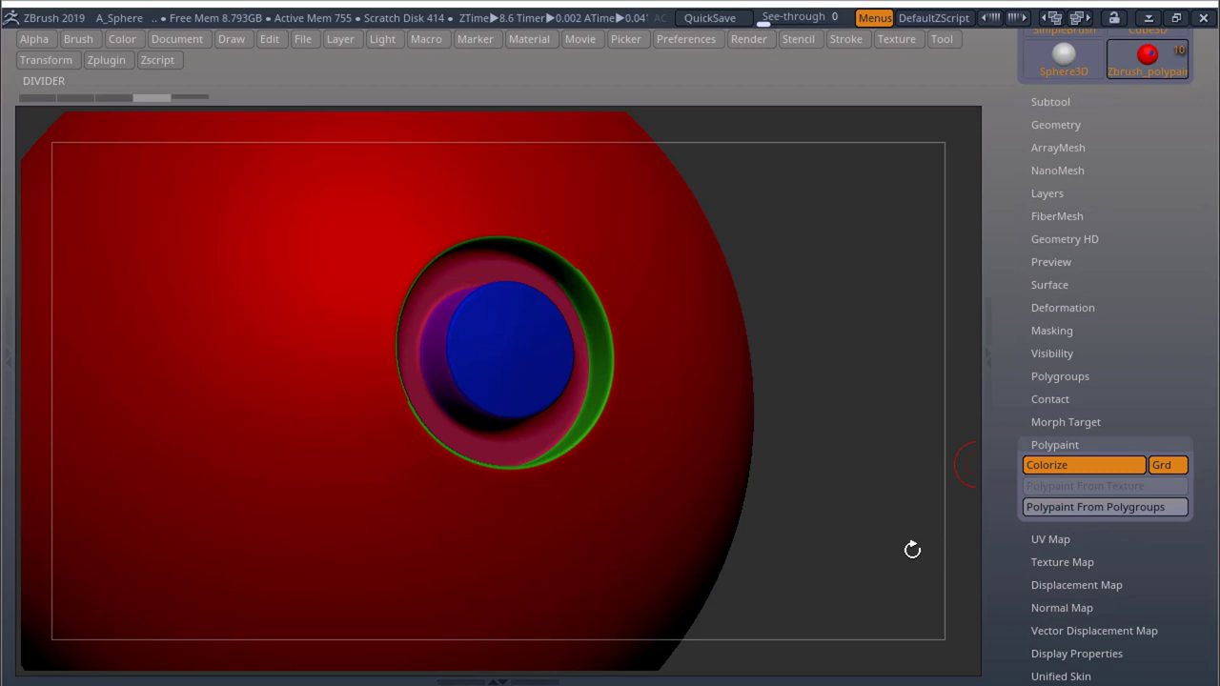
pyautogui.moveTo(912, 547); pyautogui.dragTo(652, 310)
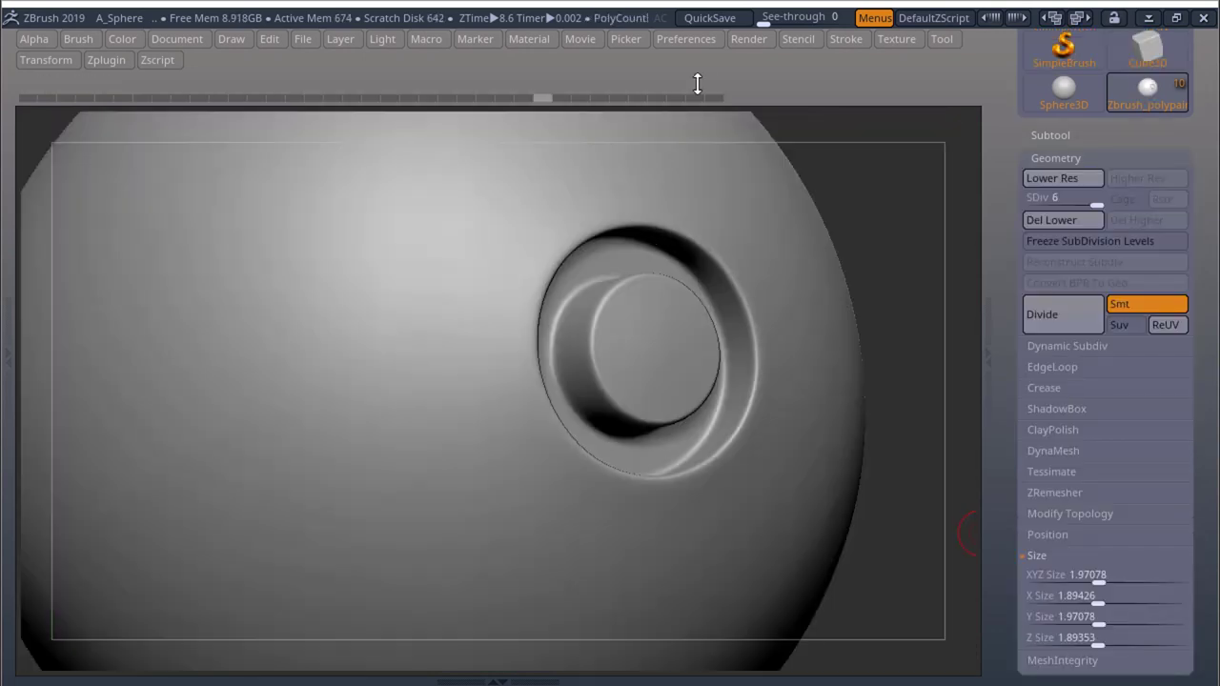
pyautogui.click(690, 44)
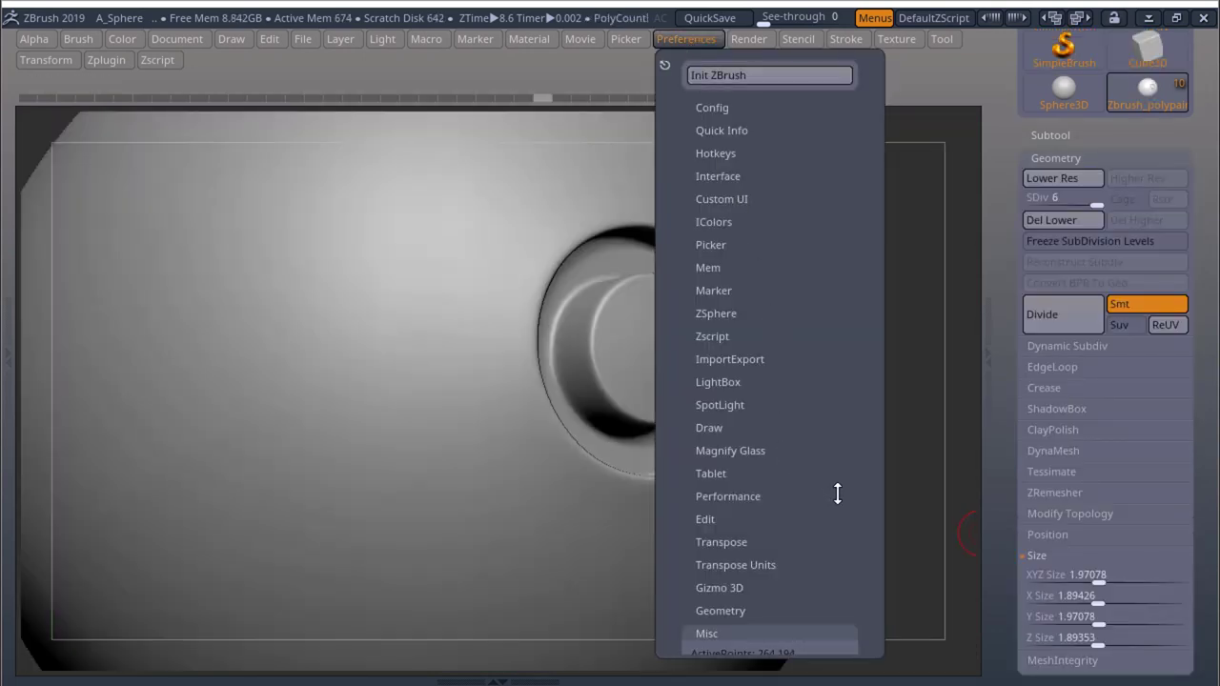
pyautogui.moveTo(868, 529); pyautogui.dragTo(861, 413)
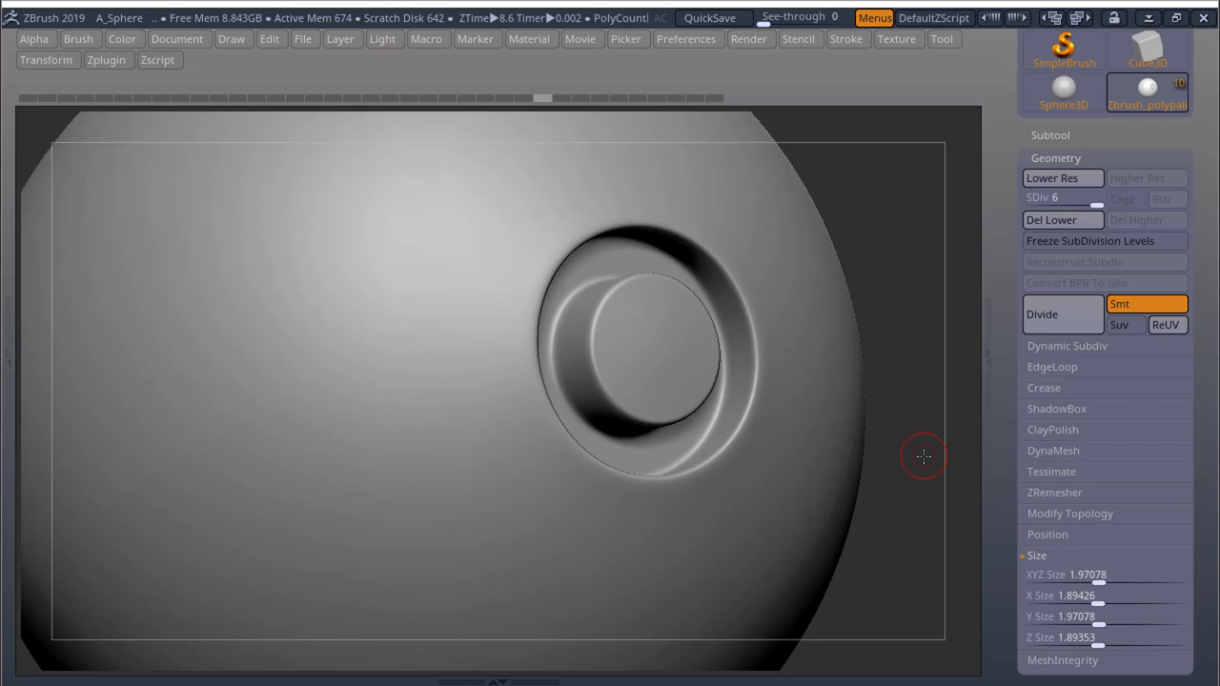
pyautogui.moveTo(924, 457); pyautogui.dragTo(923, 459)
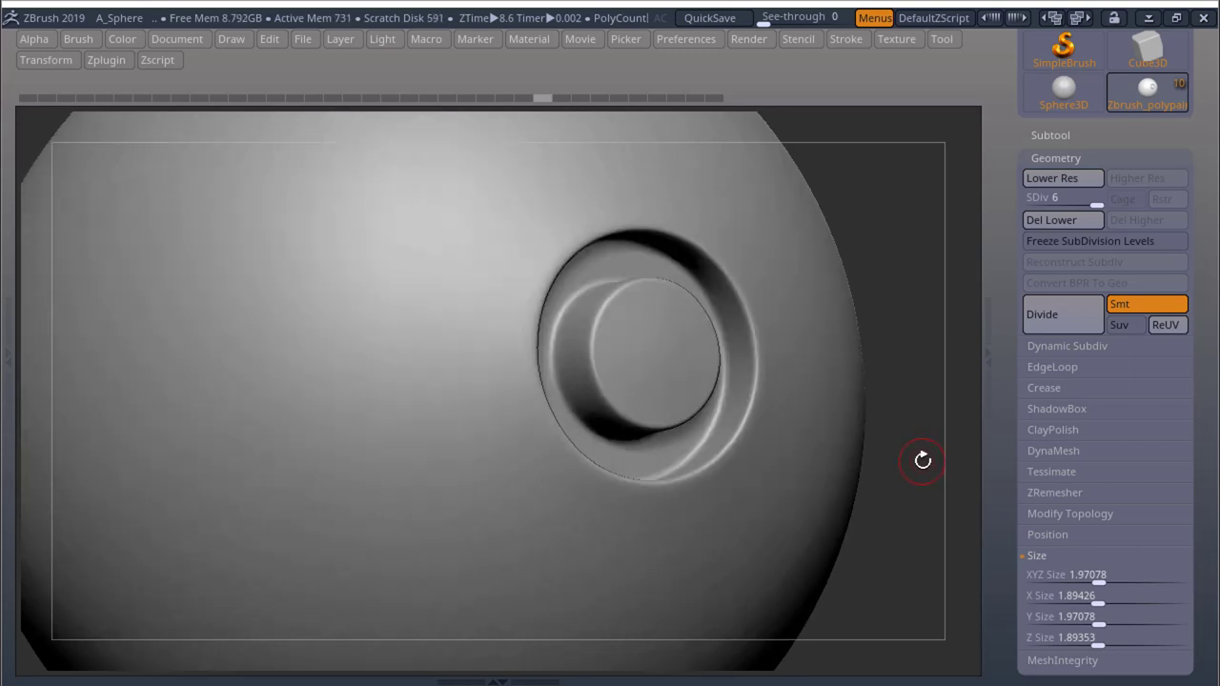
pyautogui.moveTo(923, 458); pyautogui.dragTo(905, 416)
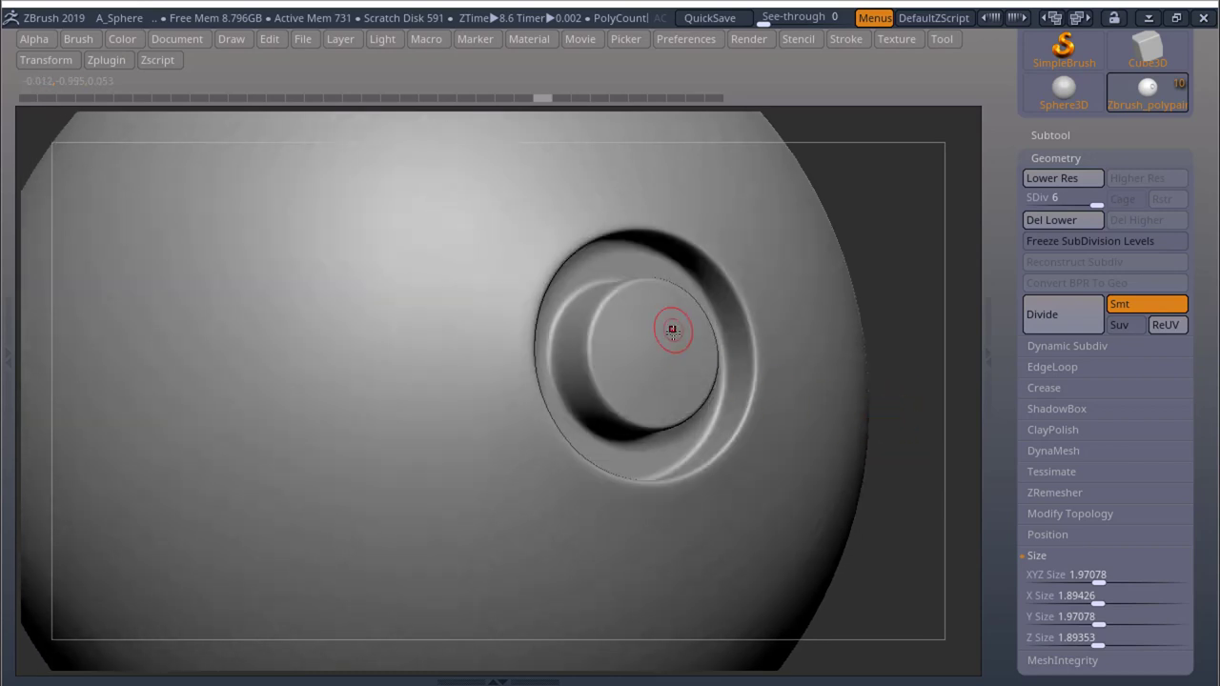
# - Isolate the inner button disc and fill it with pure red
pyautogui.keyDown('ctrl'); pyautogui.keyDown('shift'); pyautogui.click(667, 362); pyautogui.keyUp('shift'); pyautogui.keyUp('ctrl')
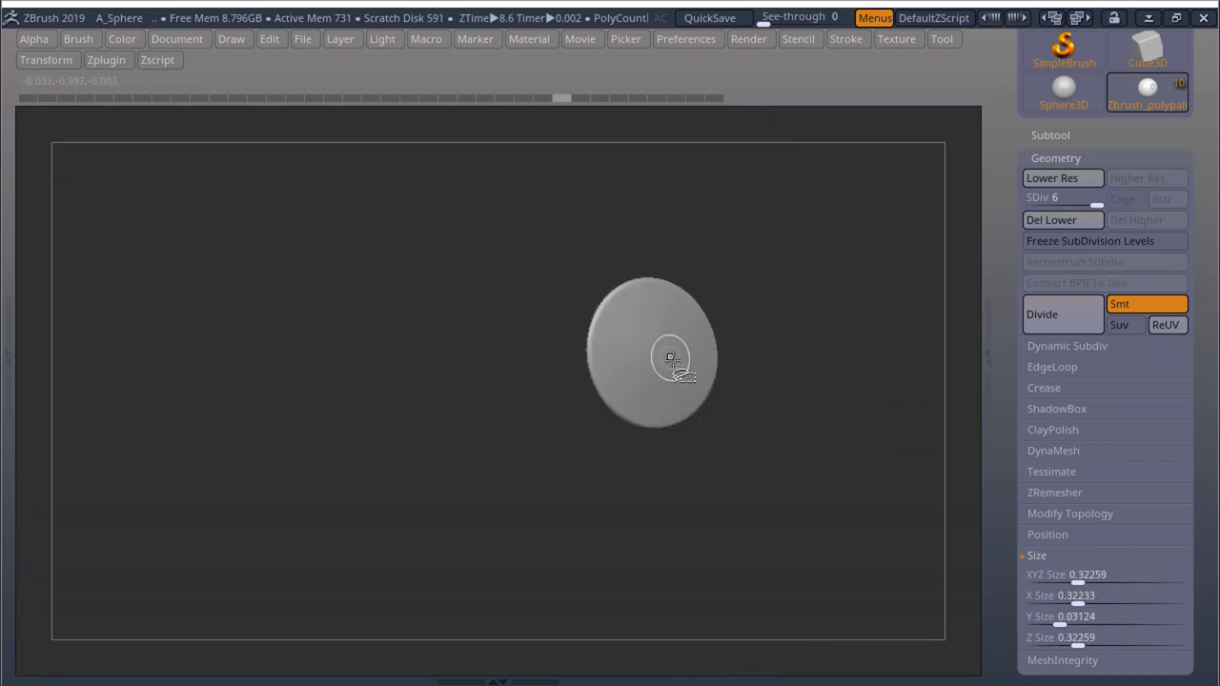
pyautogui.click(128, 39)
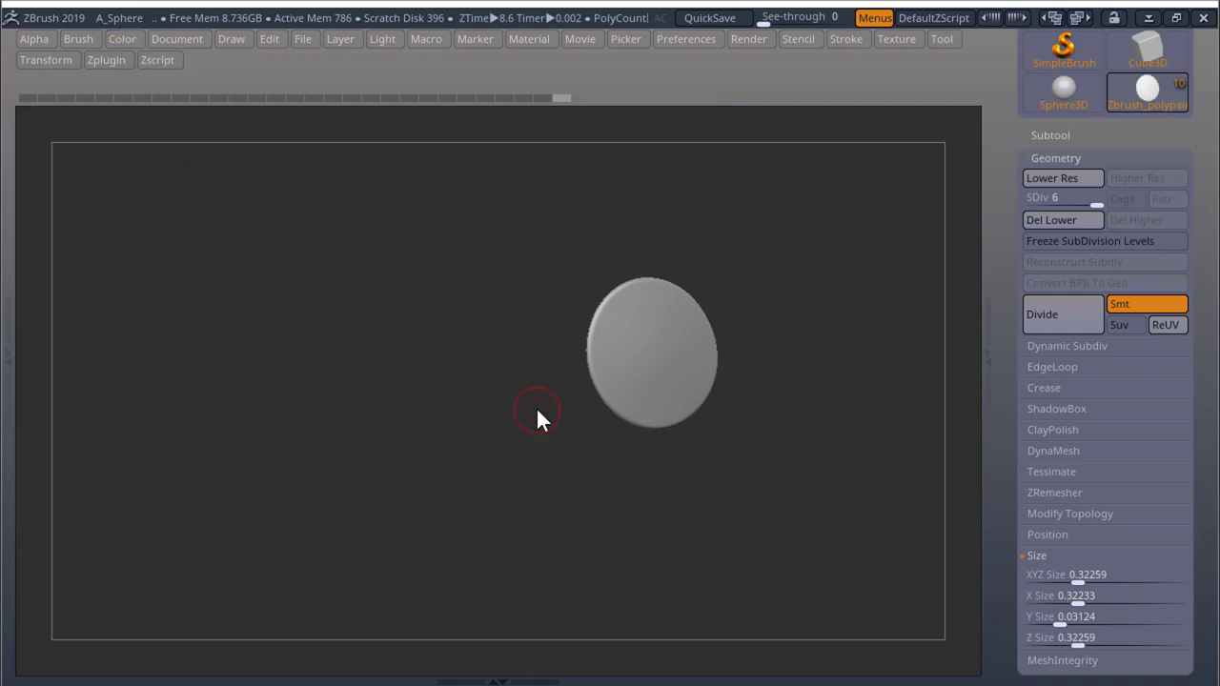
pyautogui.press('space')
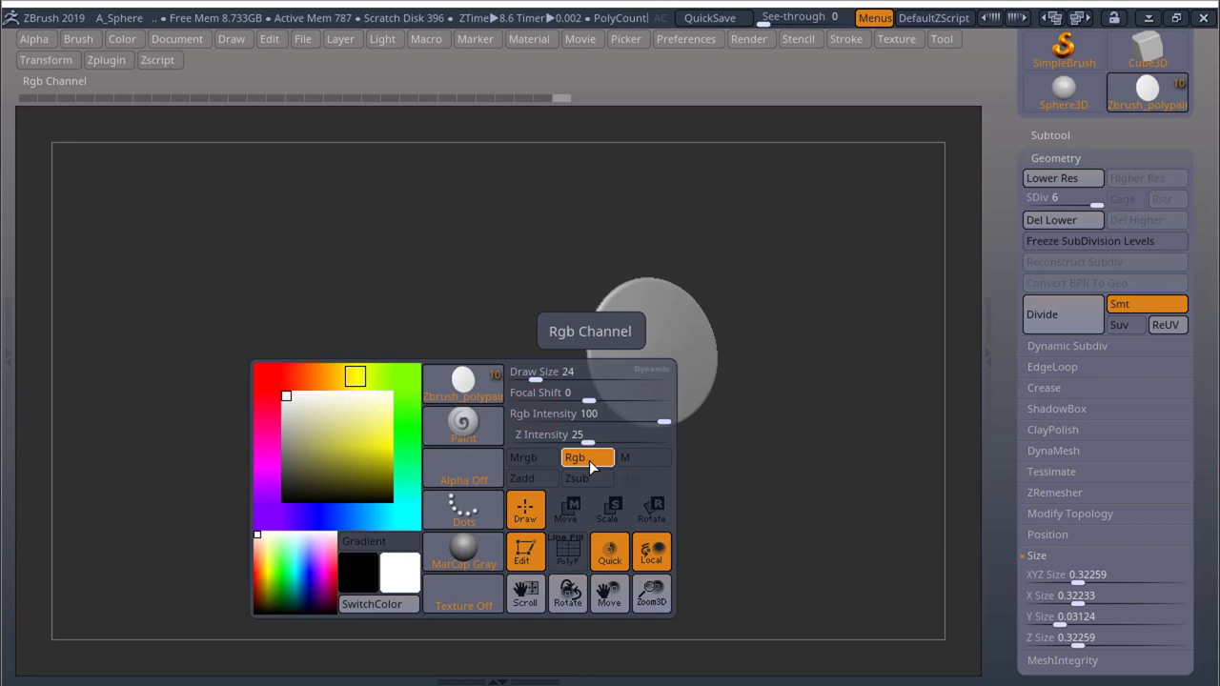
pyautogui.click(182, 39)
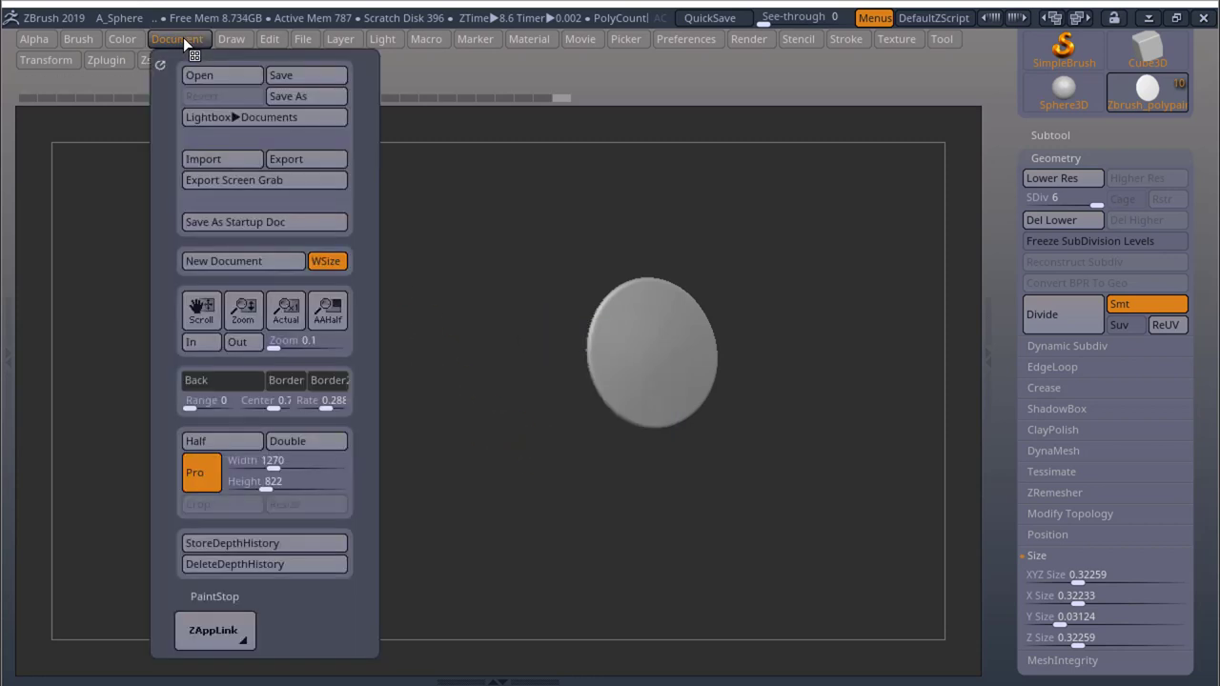
pyautogui.moveTo(116, 39)
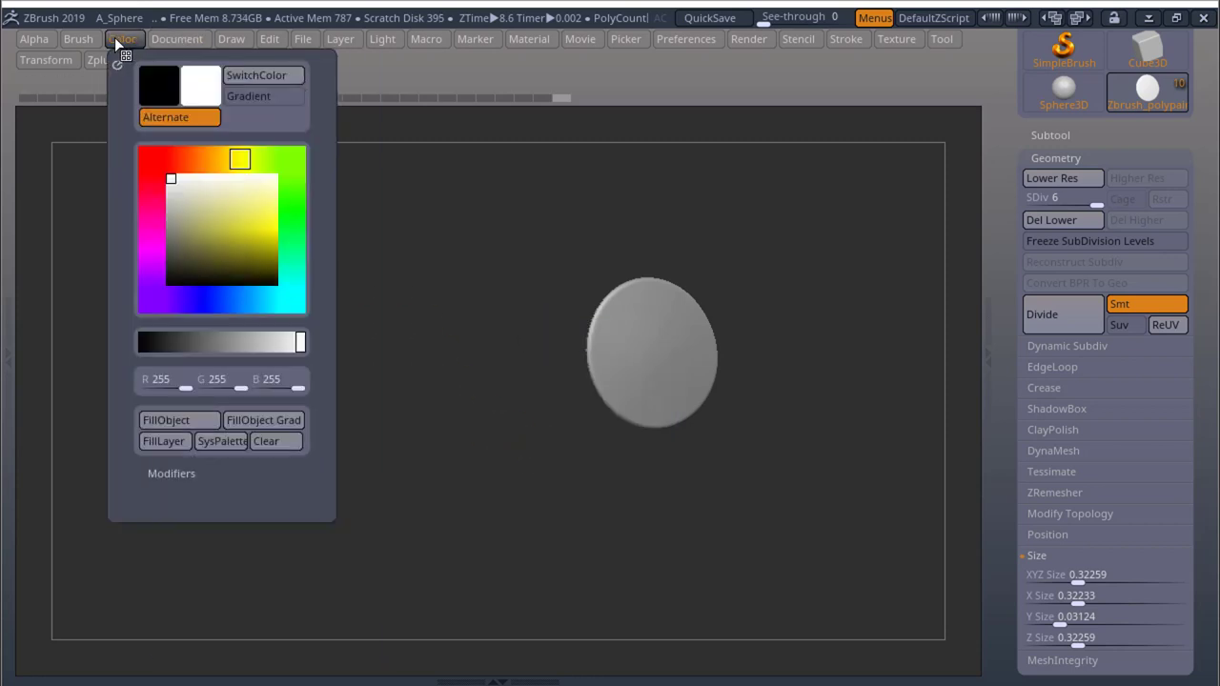
pyautogui.click(143, 155)
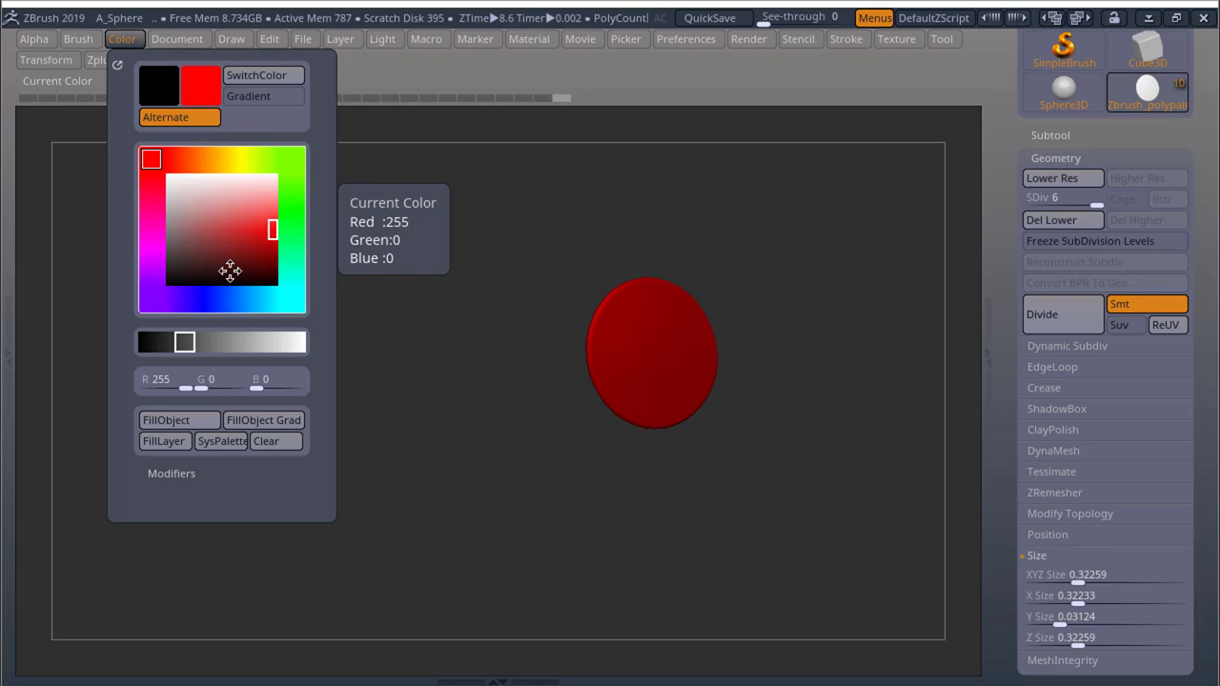
pyautogui.click(201, 417)
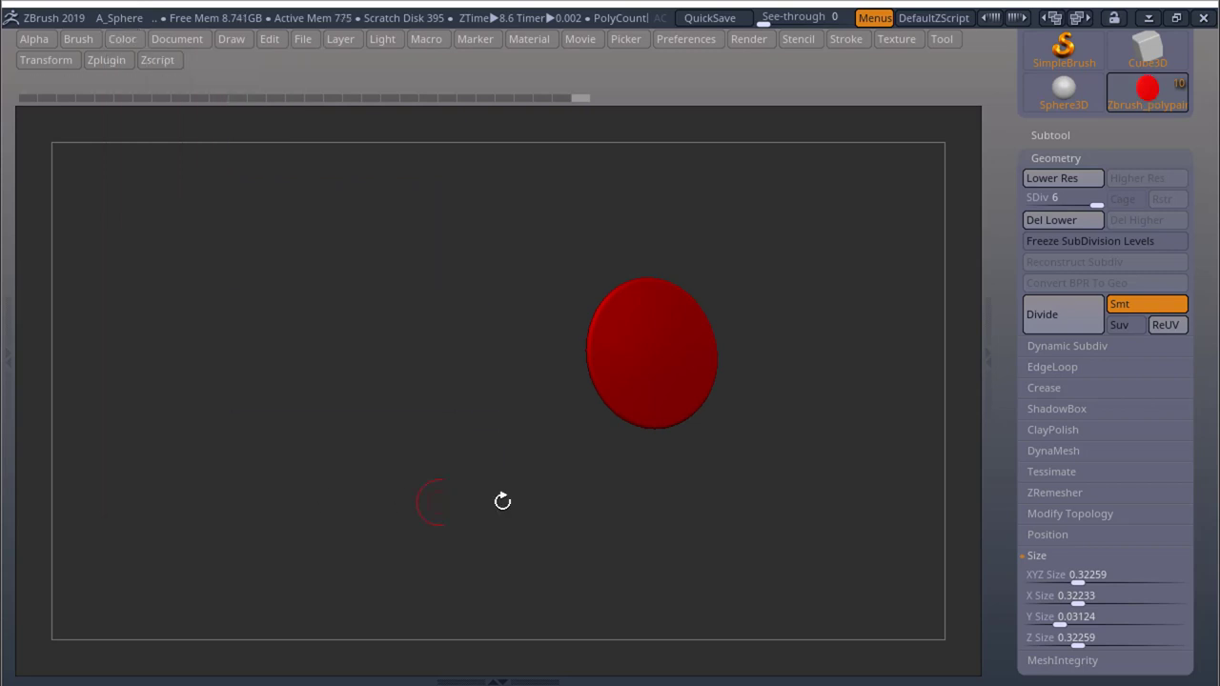
pyautogui.moveTo(504, 499); pyautogui.dragTo(906, 449)
pyautogui.keyDown('ctrl'); pyautogui.keyDown('shift'); pyautogui.click(907, 457); pyautogui.keyUp('shift'); pyautogui.keyUp('ctrl')
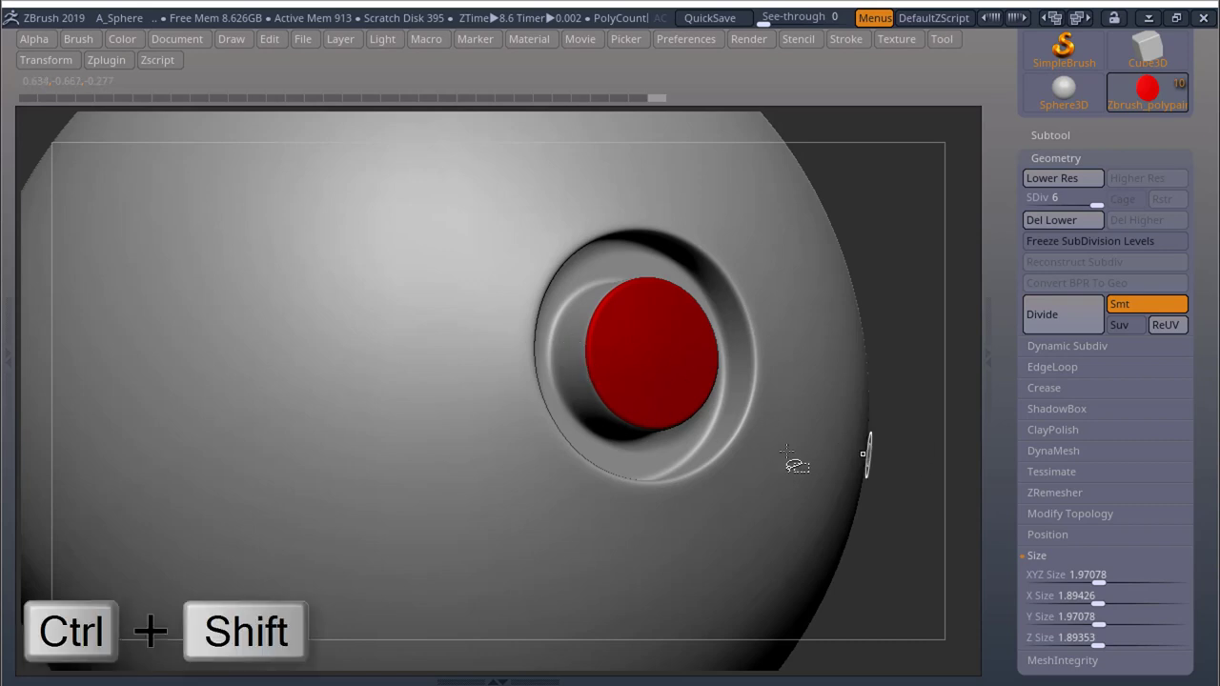
# - Isolate the crescent rim part and fill it with yellow
pyautogui.keyDown('ctrl'); pyautogui.keyDown('shift'); pyautogui.click(573, 353); pyautogui.keyUp('shift'); pyautogui.keyUp('ctrl')
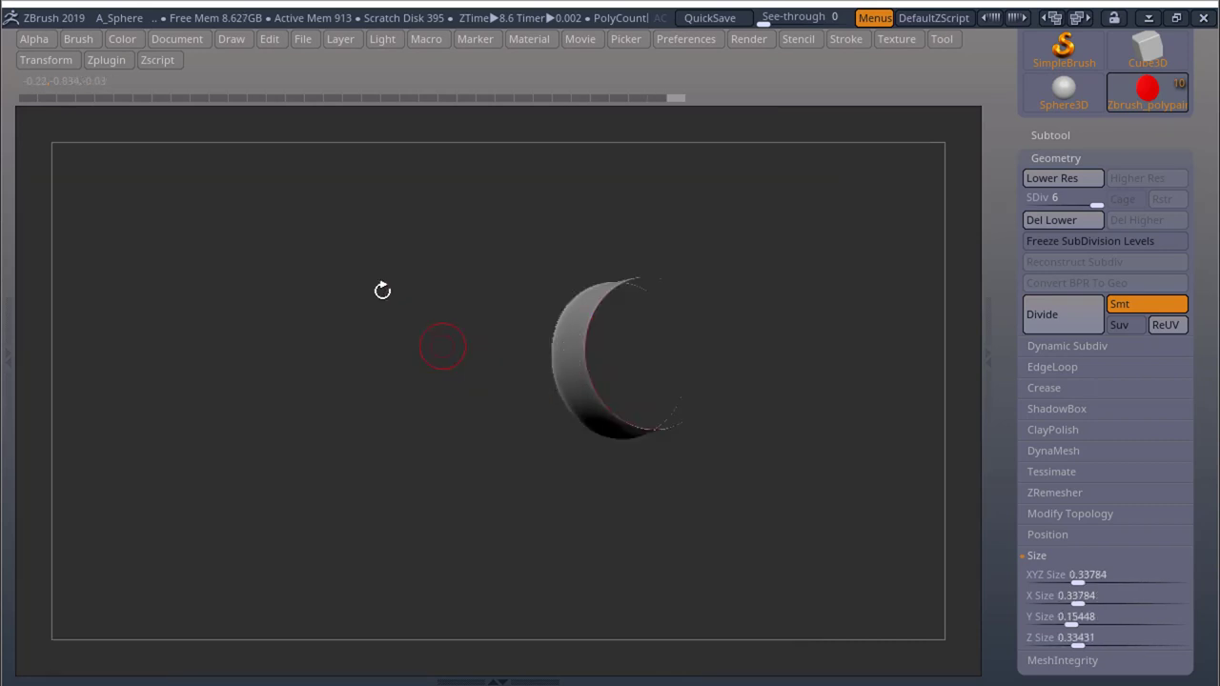
pyautogui.click(132, 36)
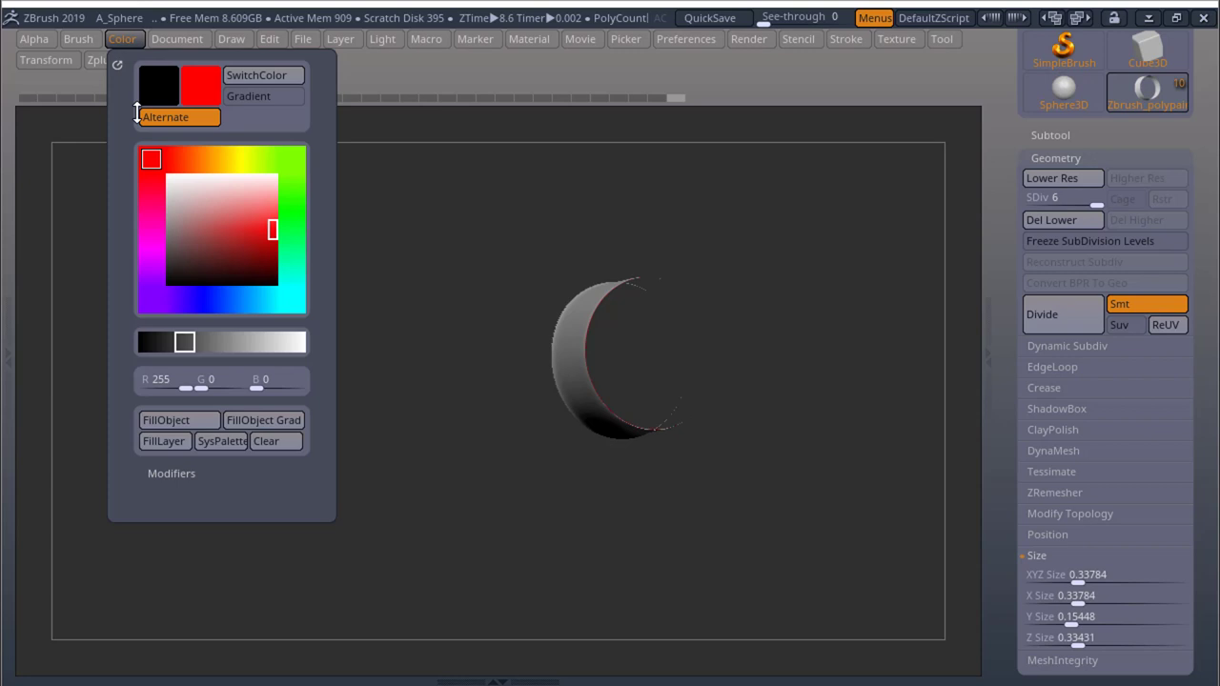
pyautogui.click(237, 160)
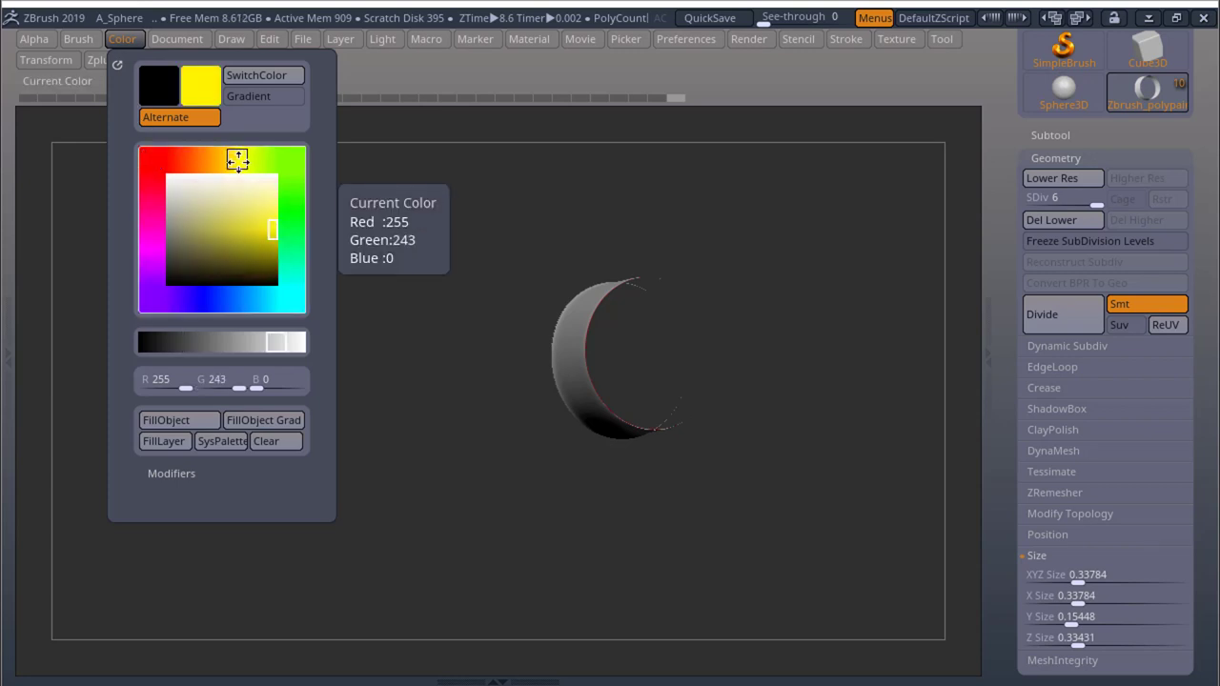
pyautogui.click(168, 422)
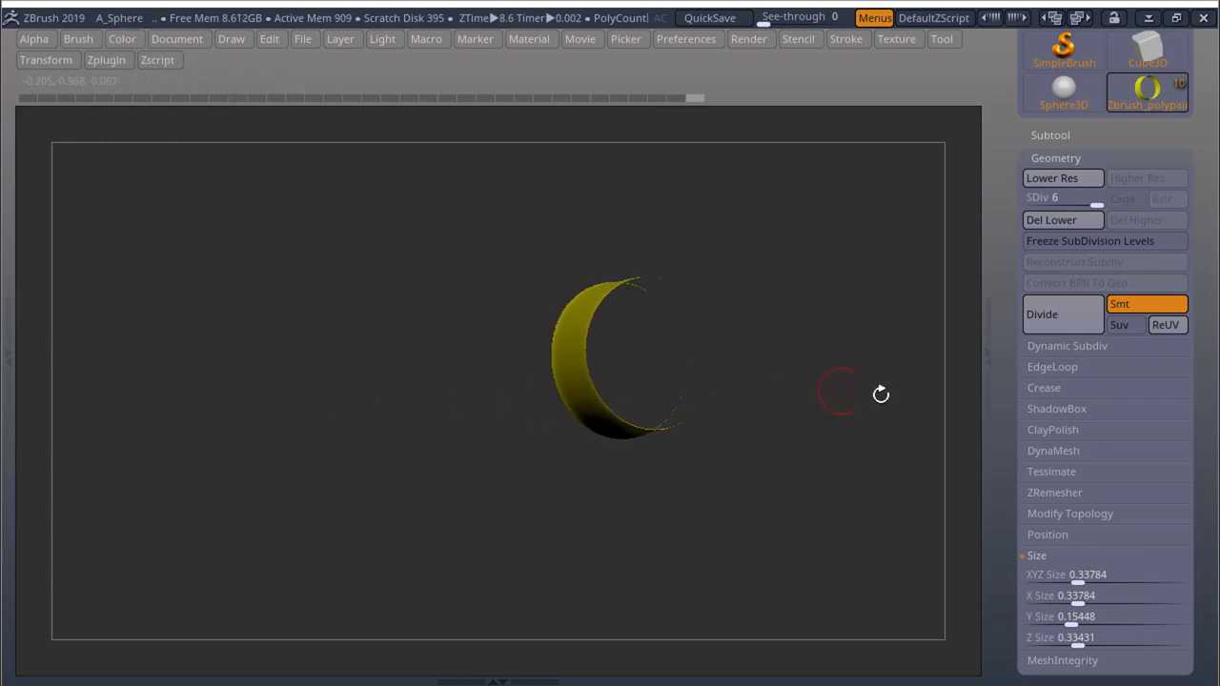
pyautogui.keyDown('ctrl'); pyautogui.keyDown('shift'); pyautogui.click(909, 413); pyautogui.keyUp('shift'); pyautogui.keyUp('ctrl')
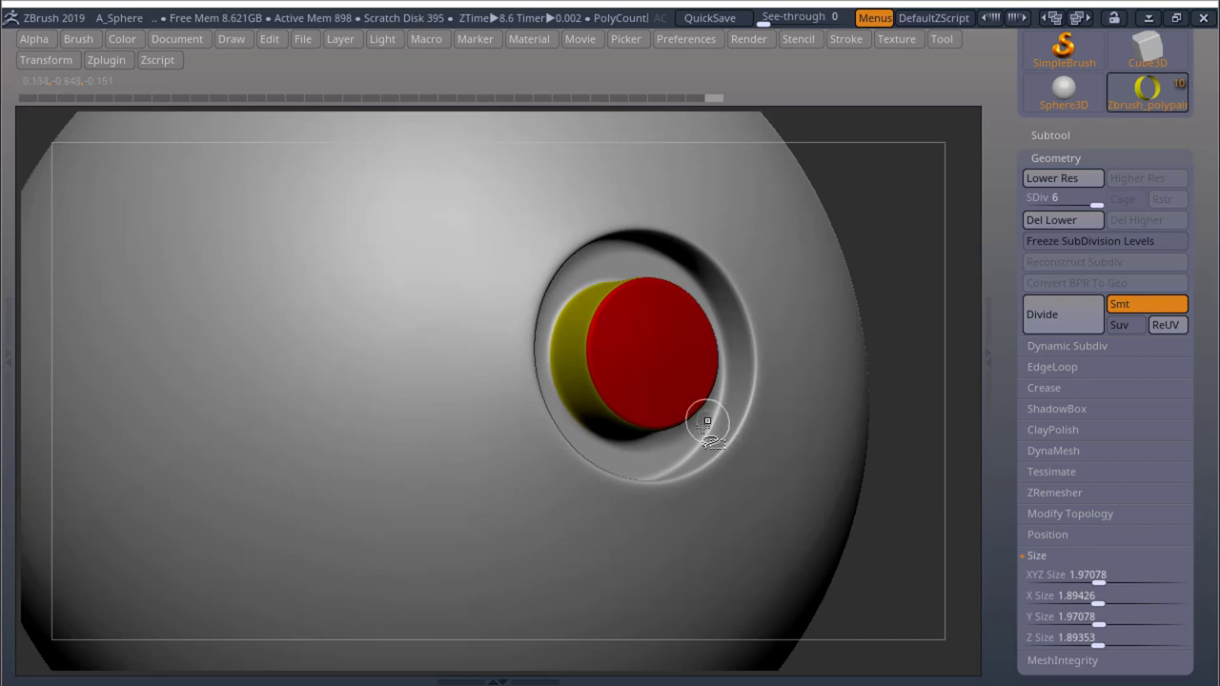
# - Isolate the grey ring around the button and fill it with green
pyautogui.keyDown('ctrl'); pyautogui.keyDown('shift'); pyautogui.click(676, 443); pyautogui.keyUp('shift'); pyautogui.keyUp('ctrl')
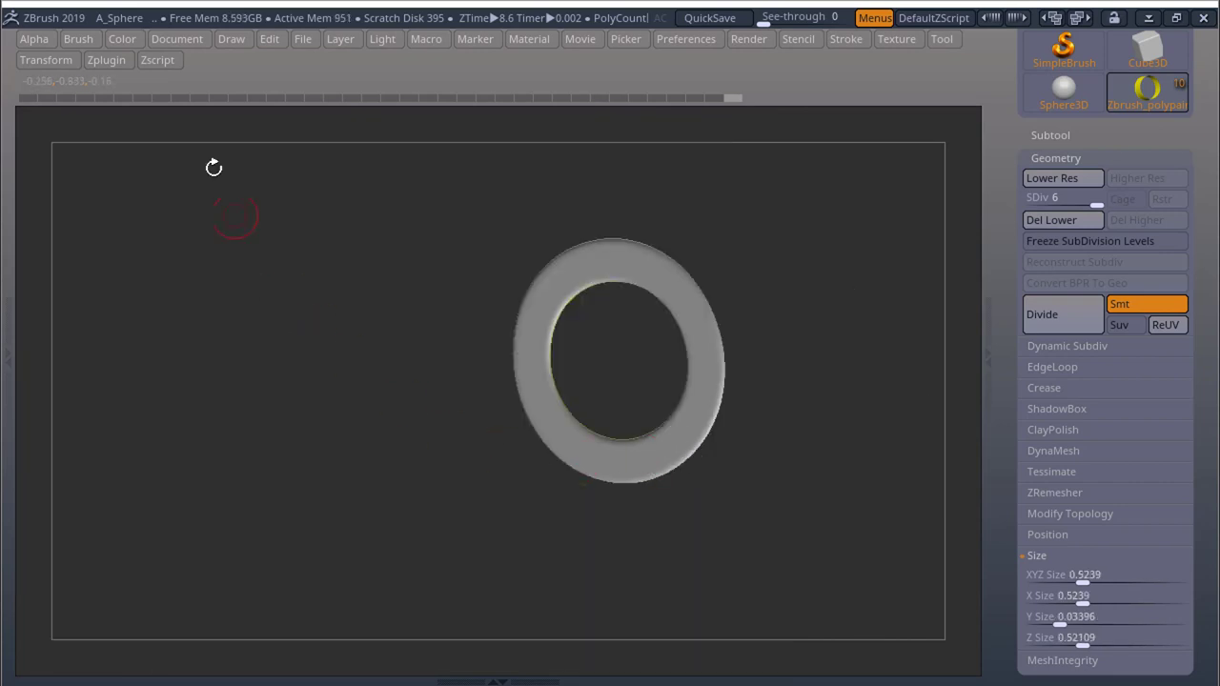
pyautogui.click(124, 39)
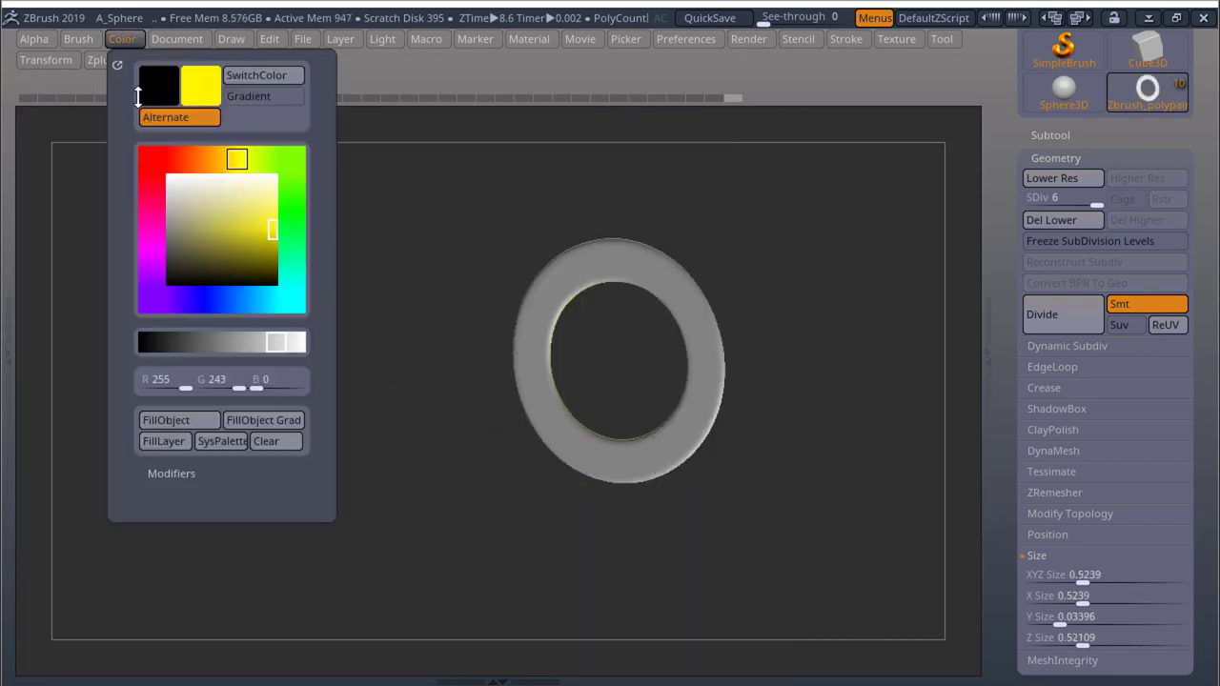
pyautogui.click(291, 159)
pyautogui.click(178, 420)
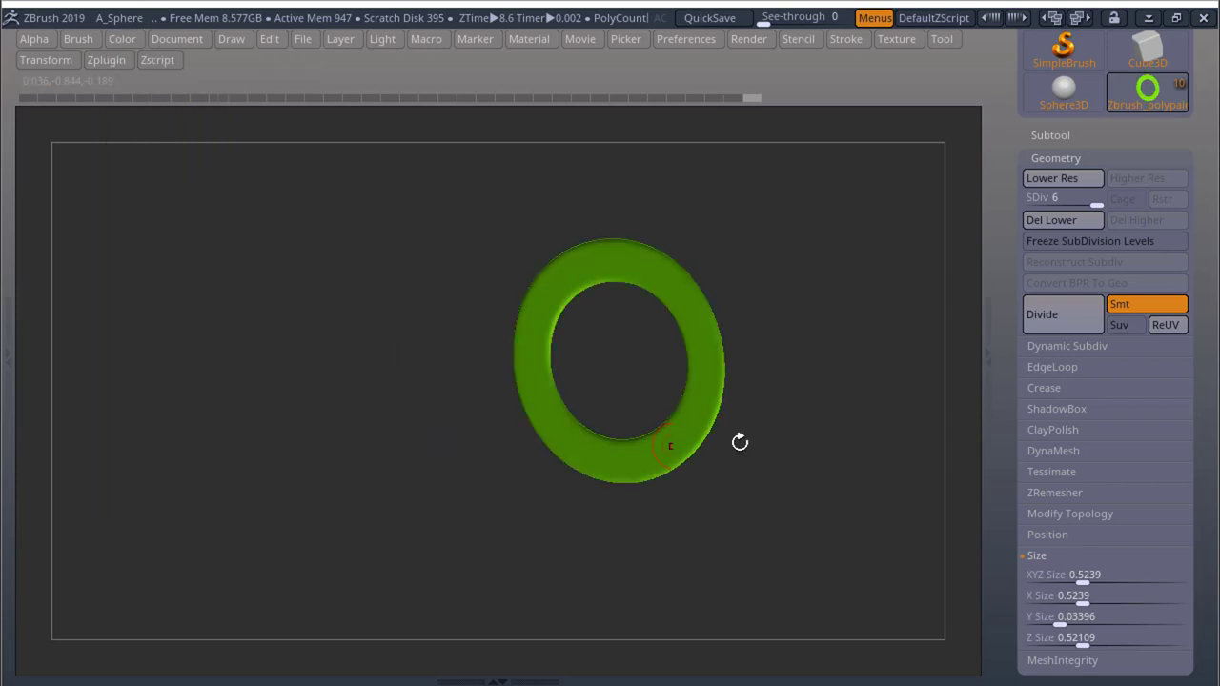
pyautogui.keyDown('ctrl'); pyautogui.keyDown('shift'); pyautogui.click(921, 455); pyautogui.keyUp('shift'); pyautogui.keyUp('ctrl')
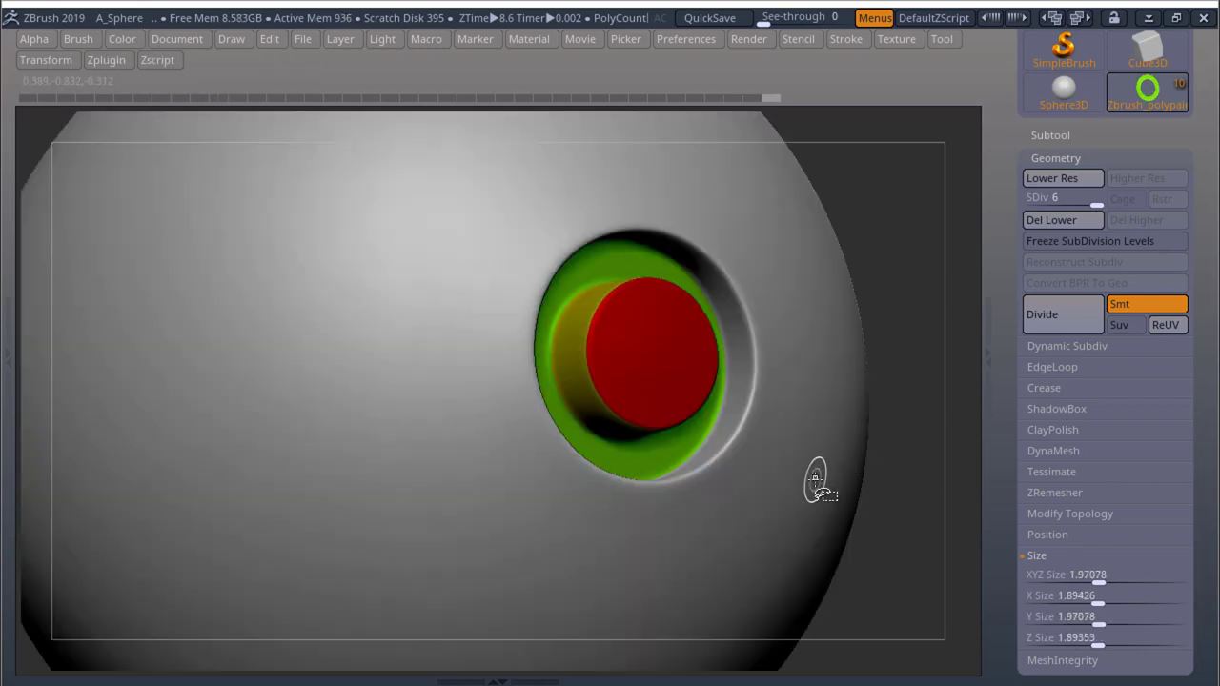
# - Isolate the outer rim ring and fill it with magenta
pyautogui.keyDown('ctrl'); pyautogui.keyDown('shift'); pyautogui.click(736, 351); pyautogui.keyUp('shift'); pyautogui.keyUp('ctrl')
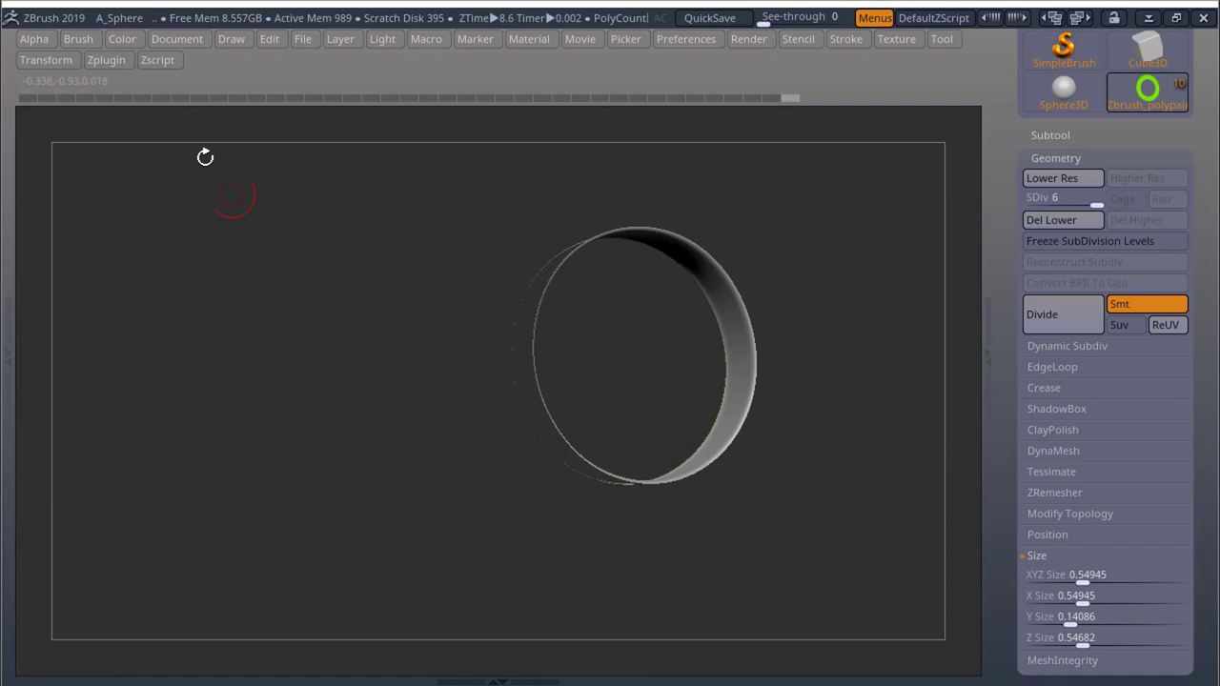
pyautogui.click(128, 42)
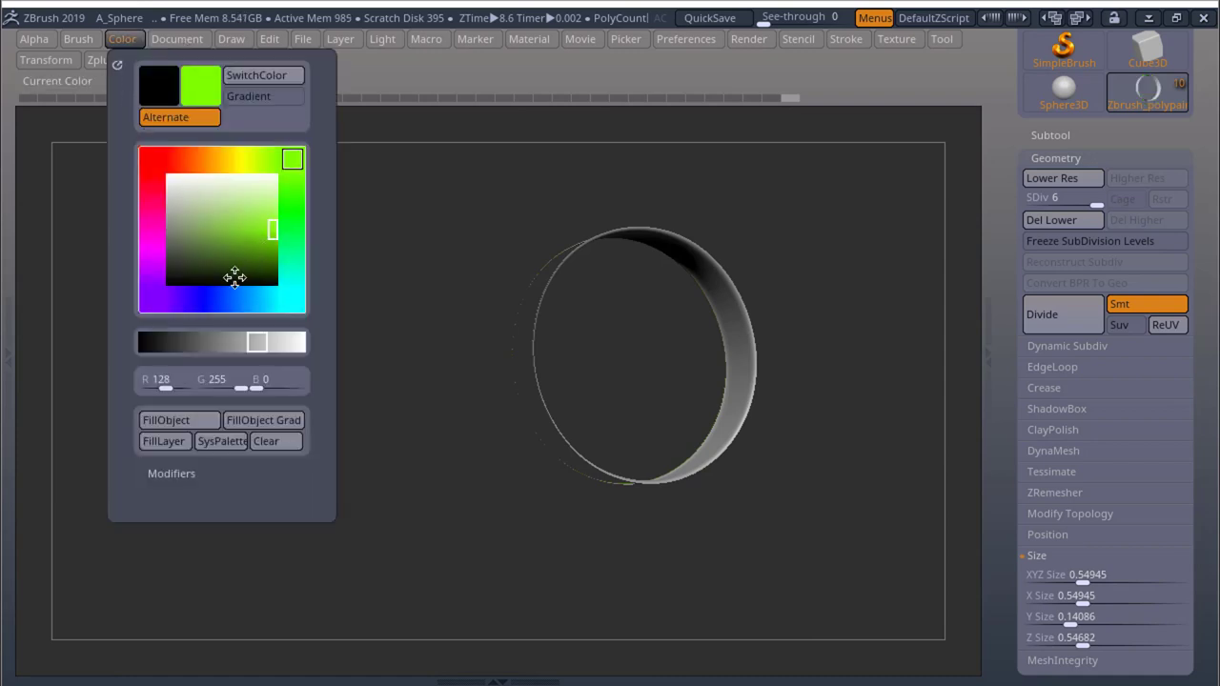
pyautogui.click(151, 250)
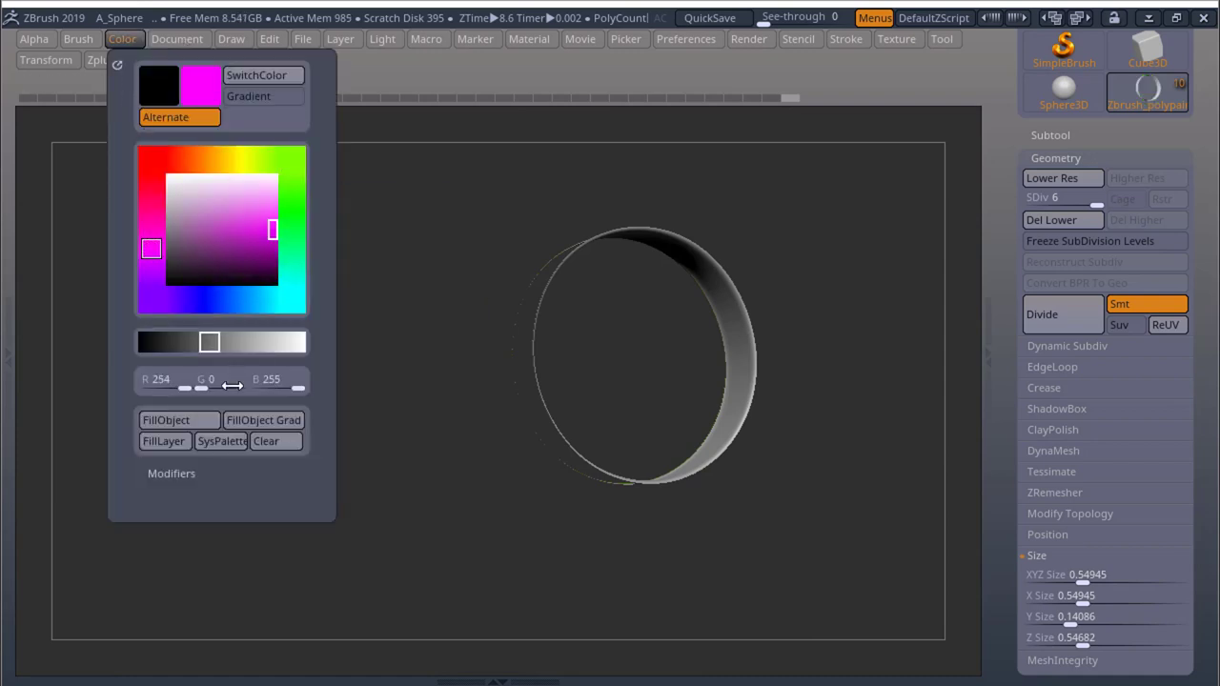
pyautogui.click(199, 421)
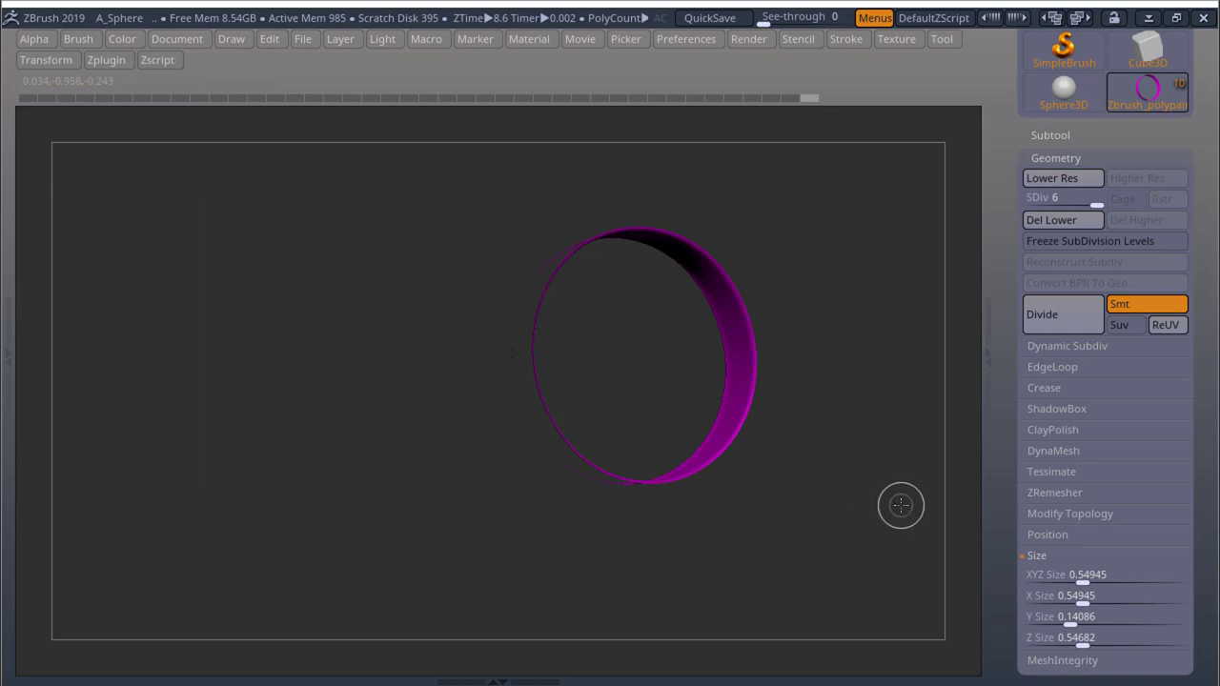
# - Isolate the sphere body and fill it with cyan
pyautogui.keyDown('alt'); pyautogui.click(887, 506); pyautogui.keyUp('alt')
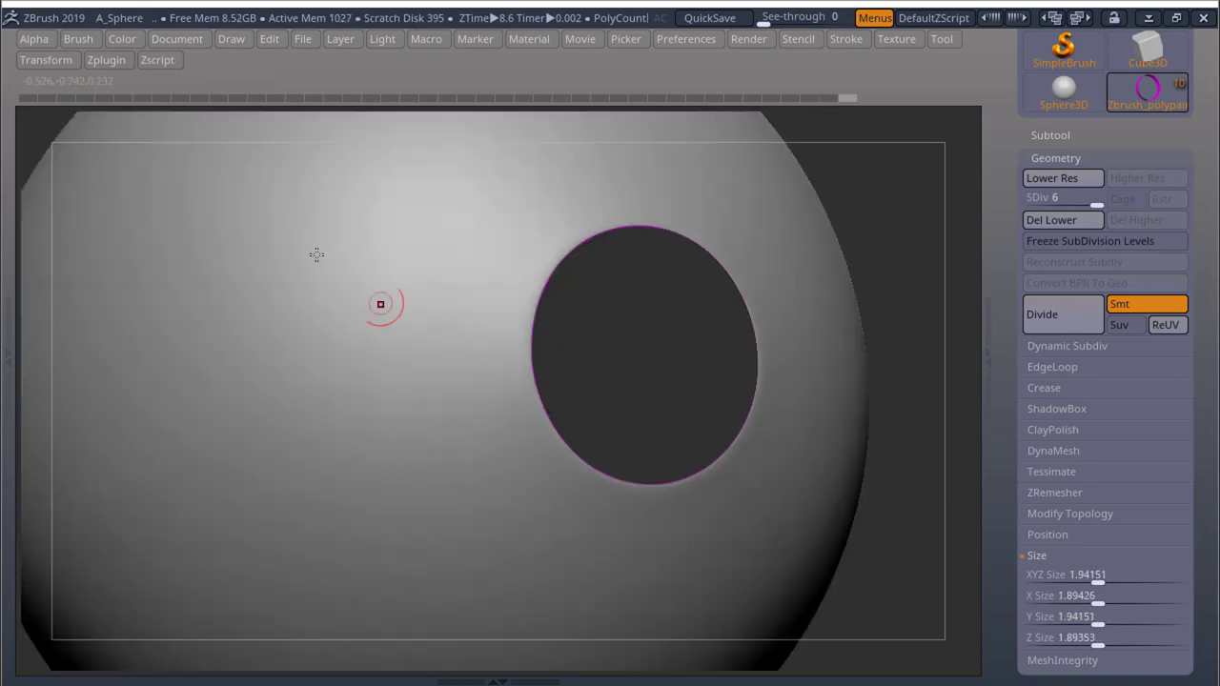
pyautogui.click(122, 40)
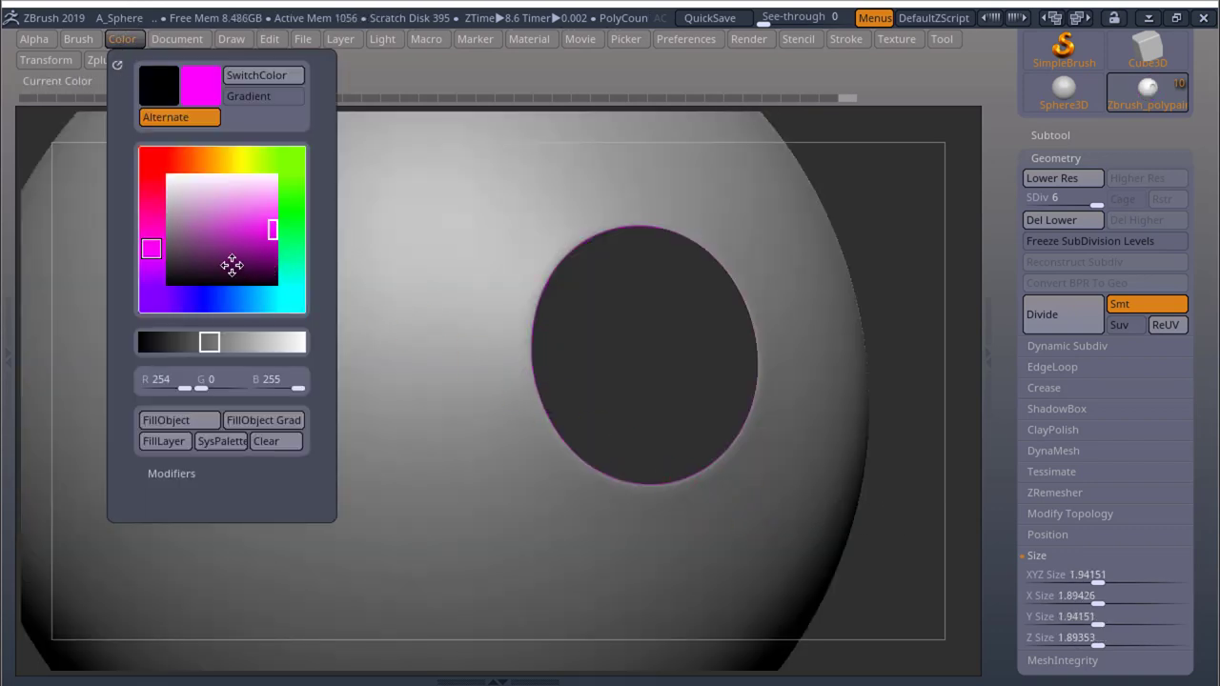
pyautogui.click(293, 300)
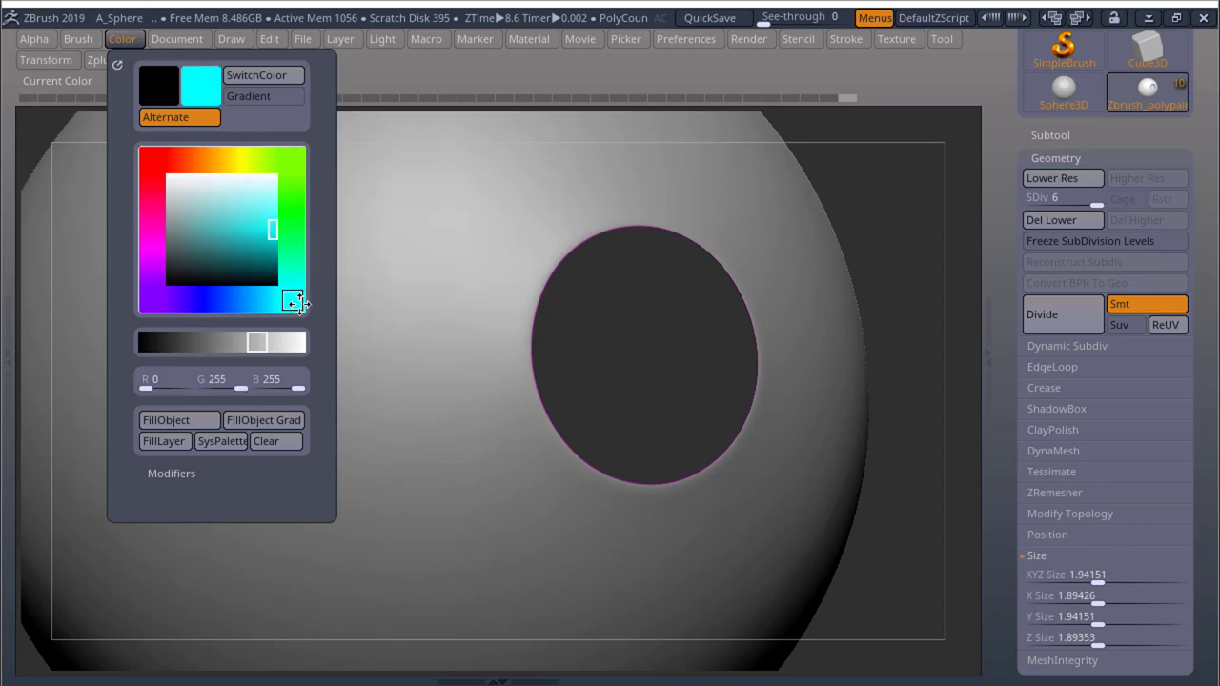
pyautogui.click(180, 419)
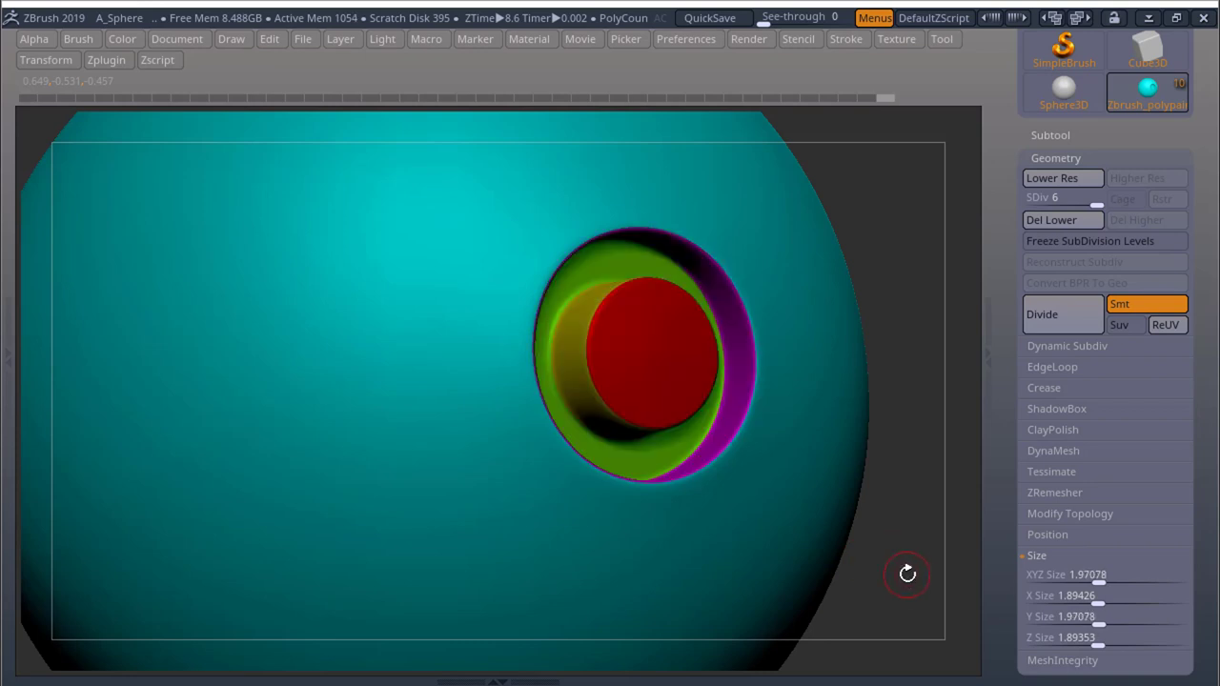
# - Export the painted SDiv 6 sphere via FBX ExportImport to the Tuts folder with a suffixed name
pyautogui.moveTo(906, 572); pyautogui.dragTo(922, 544)
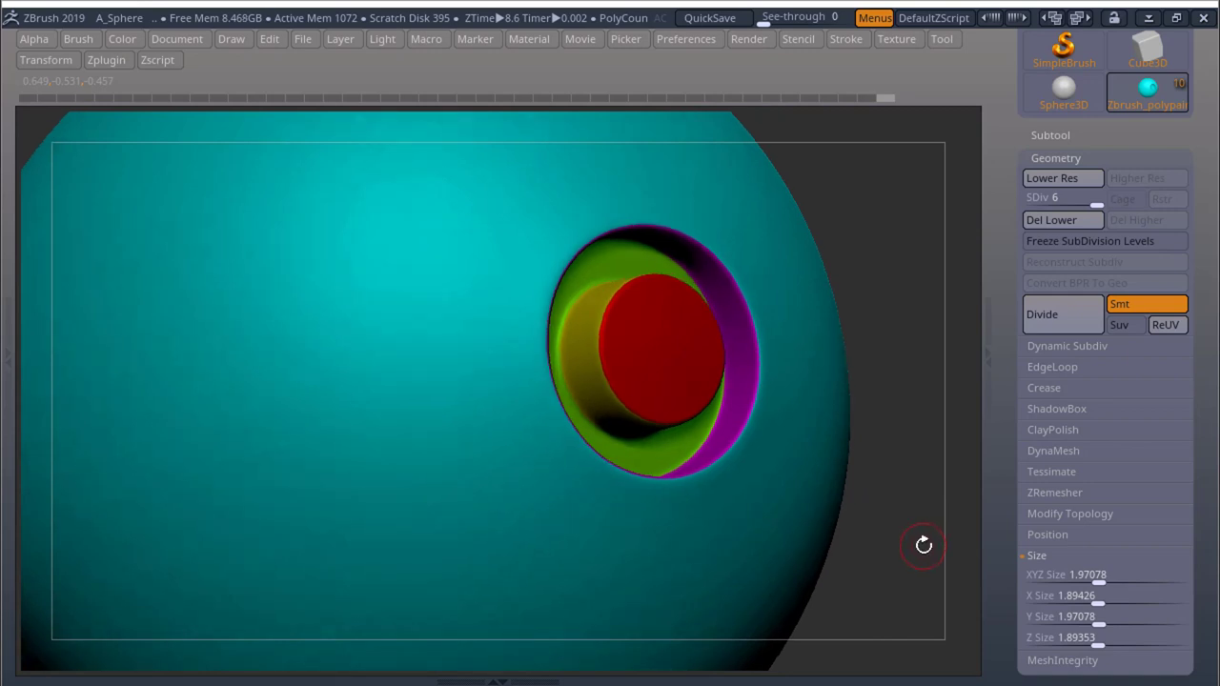
pyautogui.moveTo(923, 545)
pyautogui.mouseDown()
pyautogui.moveTo(926, 520)
pyautogui.moveTo(923, 537)
pyautogui.mouseUp()
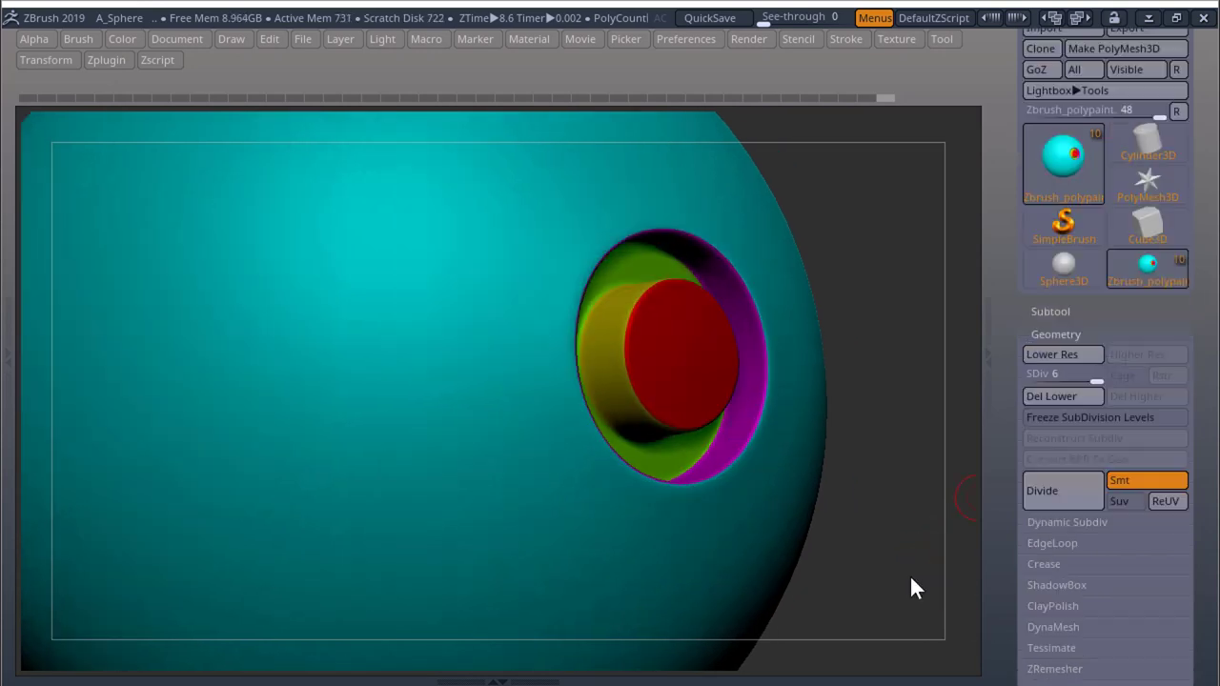
pyautogui.click(677, 38)
pyautogui.scroll(-2, 866, 201)
pyautogui.scroll(-2, 866, 200)
pyautogui.click(100, 63)
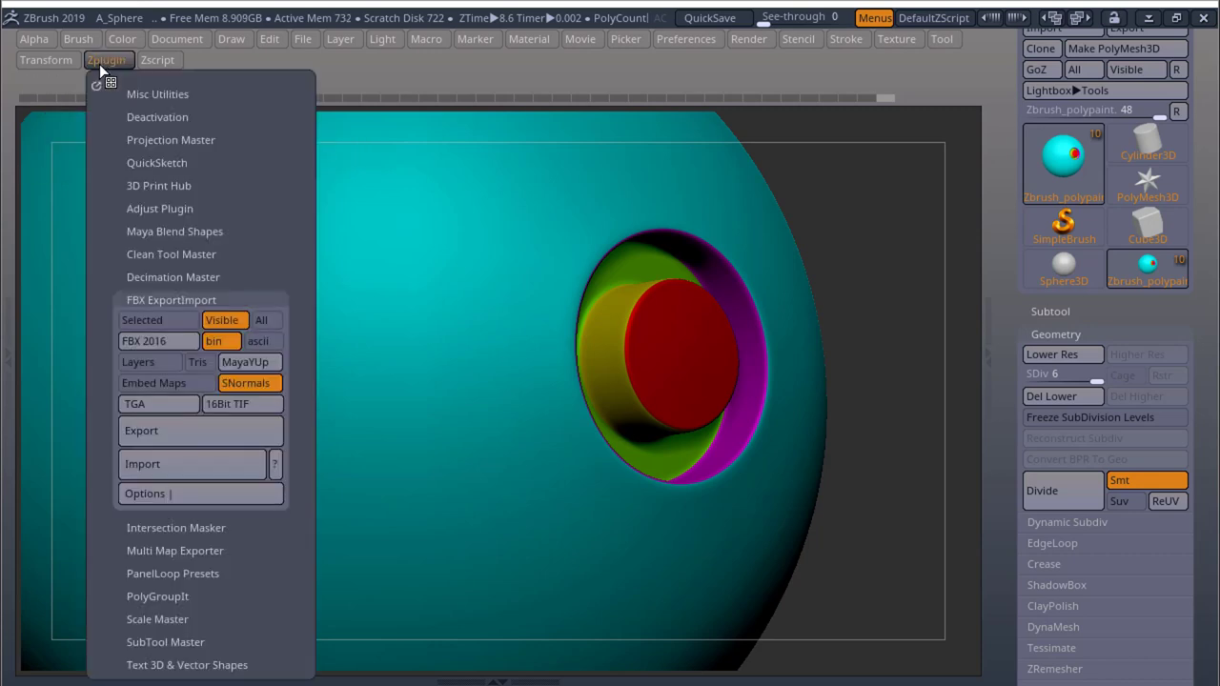
pyautogui.click(216, 434)
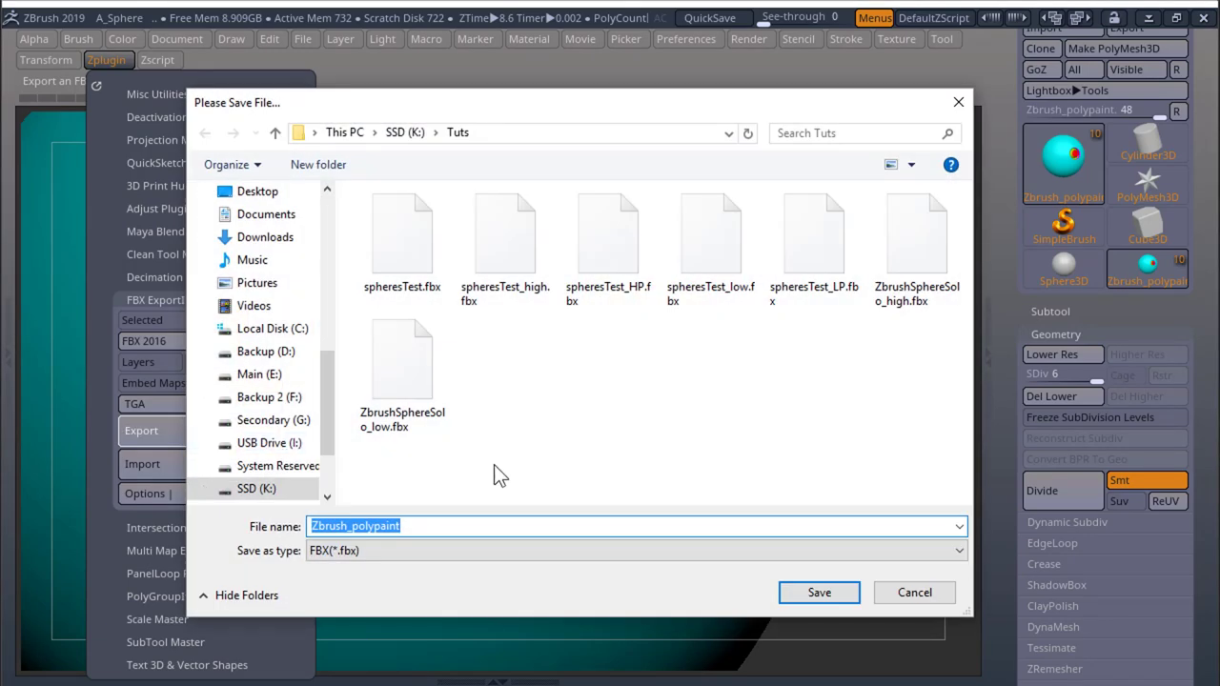
pyautogui.click(439, 527)
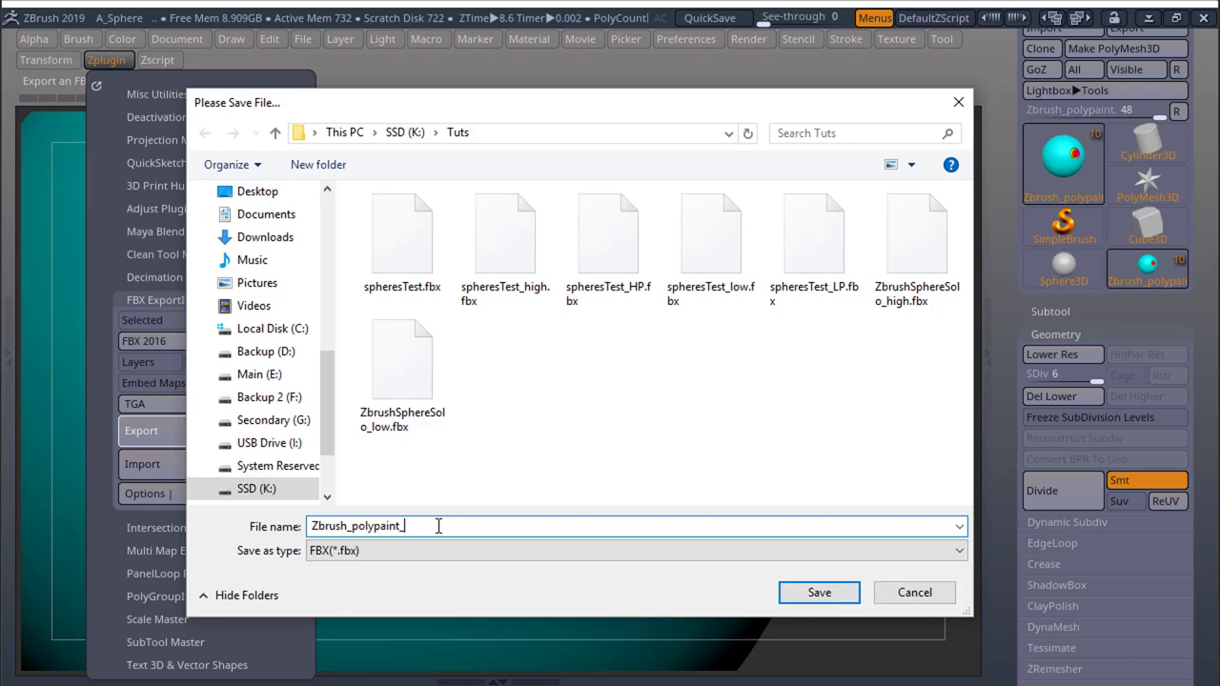
pyautogui.press('Return')
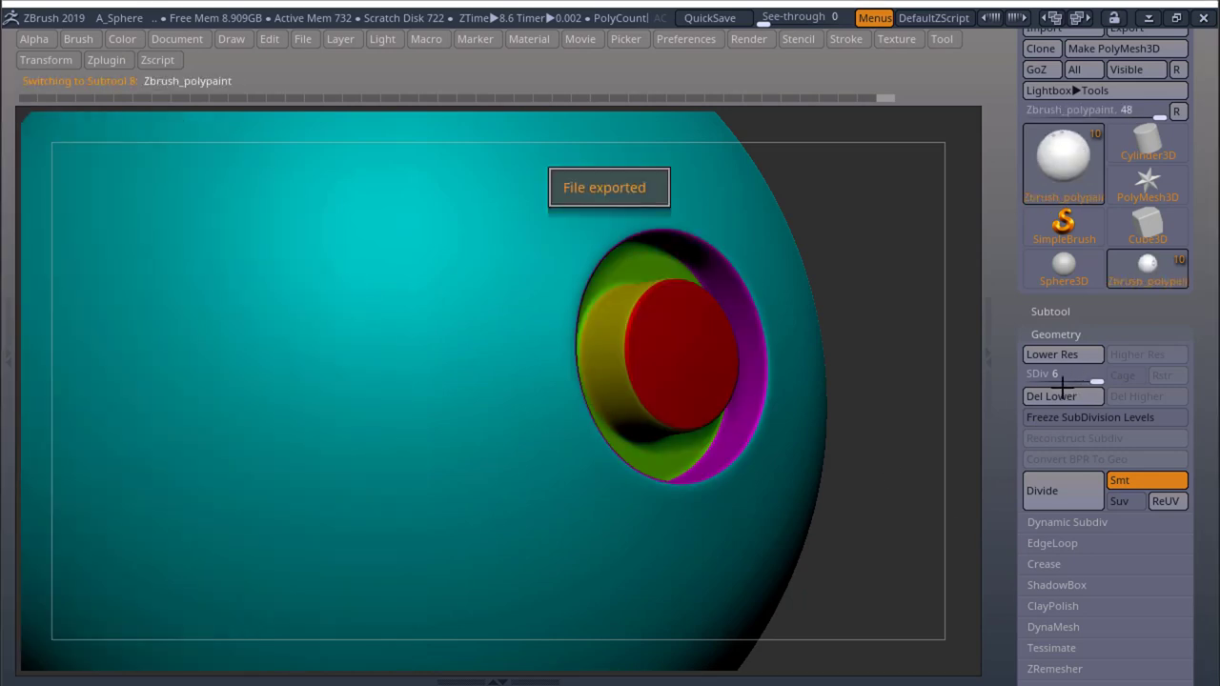
# - Set the sphere to subdivision level 2 and orbit so the socket faces front
pyautogui.moveTo(1094, 380); pyautogui.dragTo(939, 416)
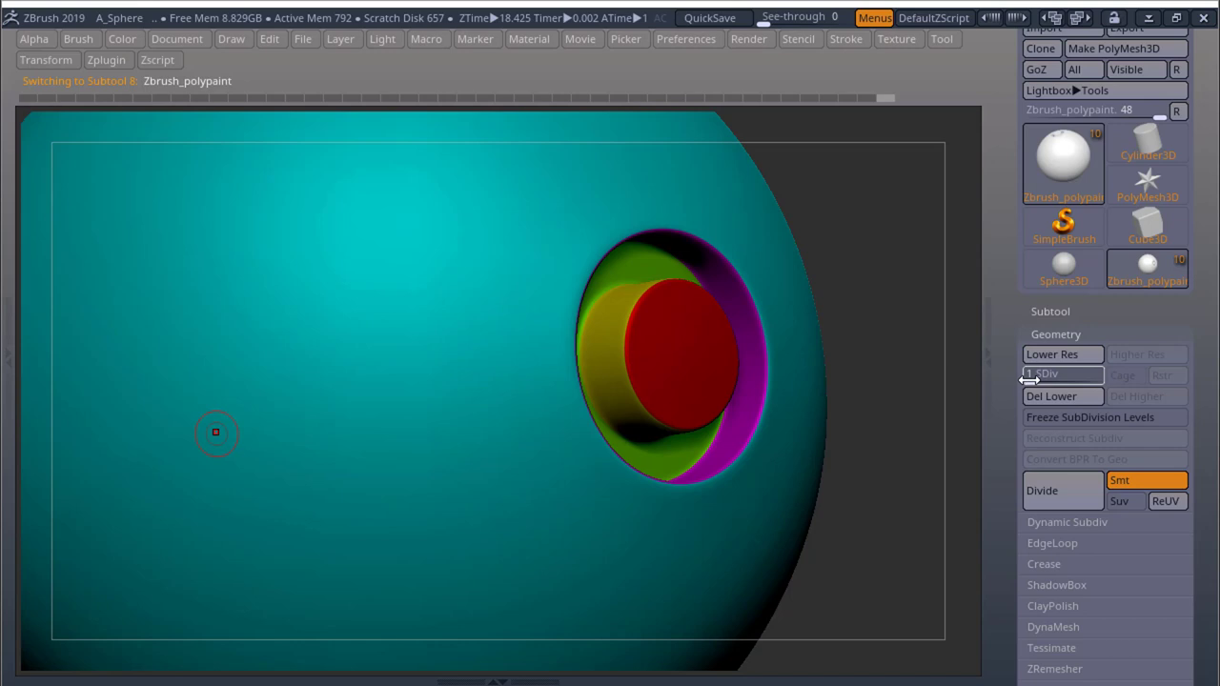
pyautogui.moveTo(907, 531); pyautogui.dragTo(956, 553)
pyautogui.moveTo(888, 534); pyautogui.dragTo(668, 472)
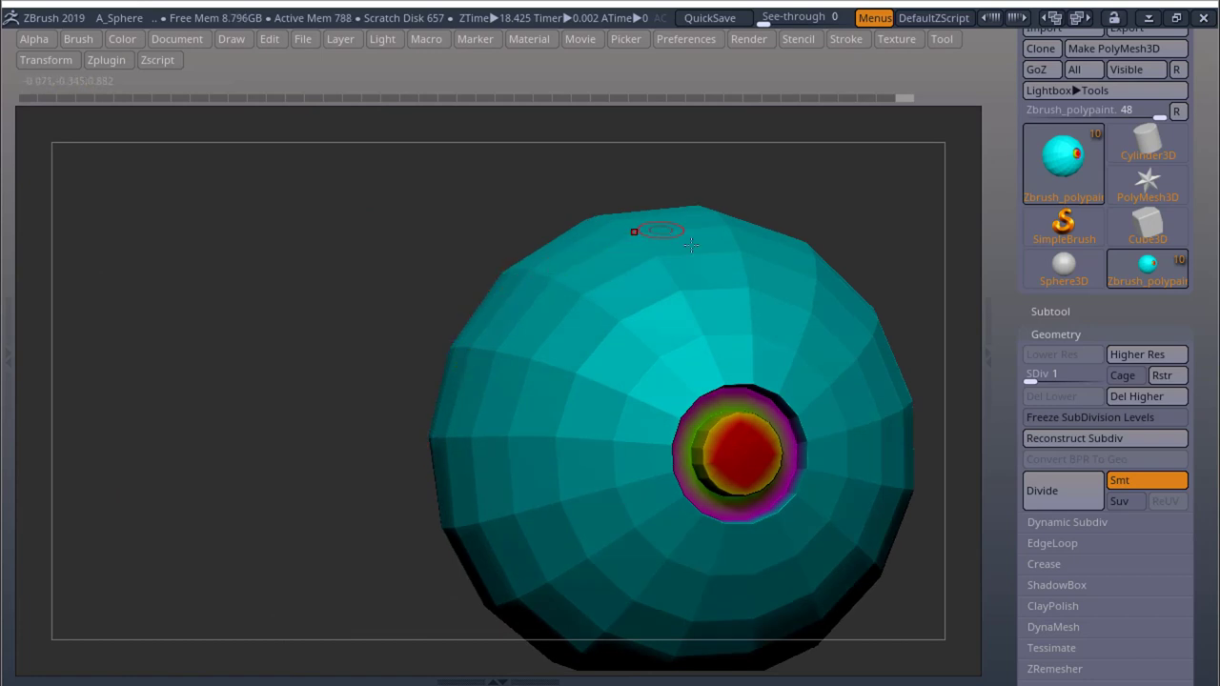
pyautogui.moveTo(229, 365); pyautogui.dragTo(251, 421)
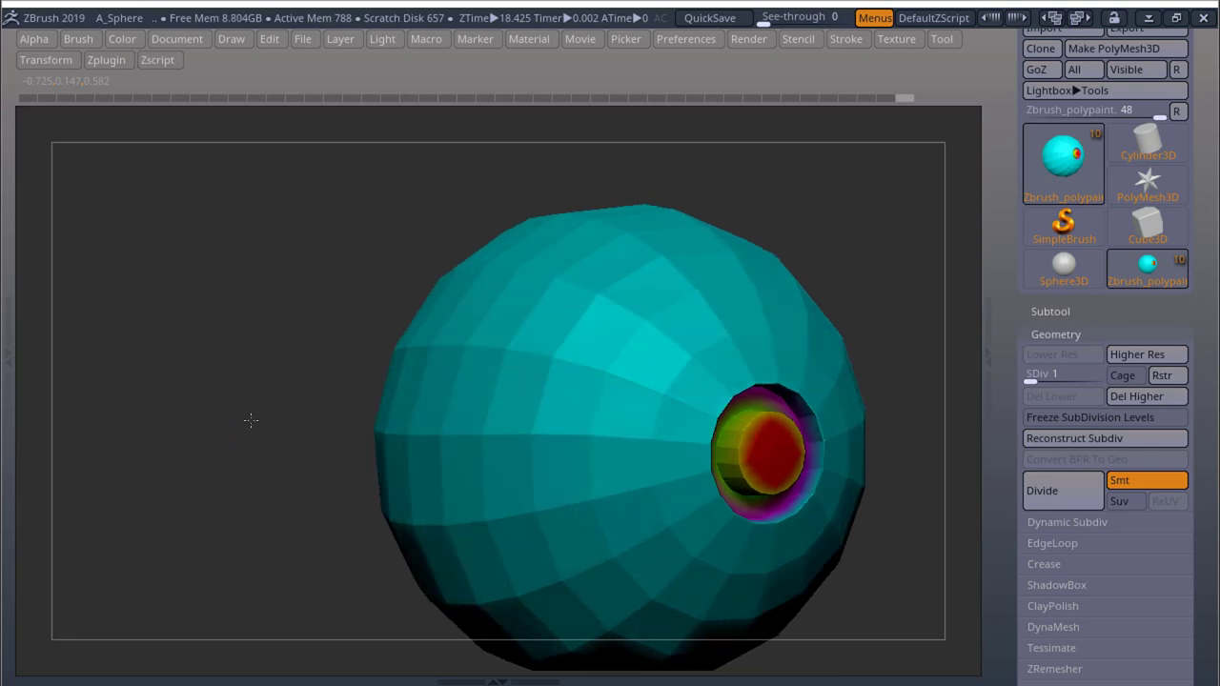
pyautogui.click(1037, 379)
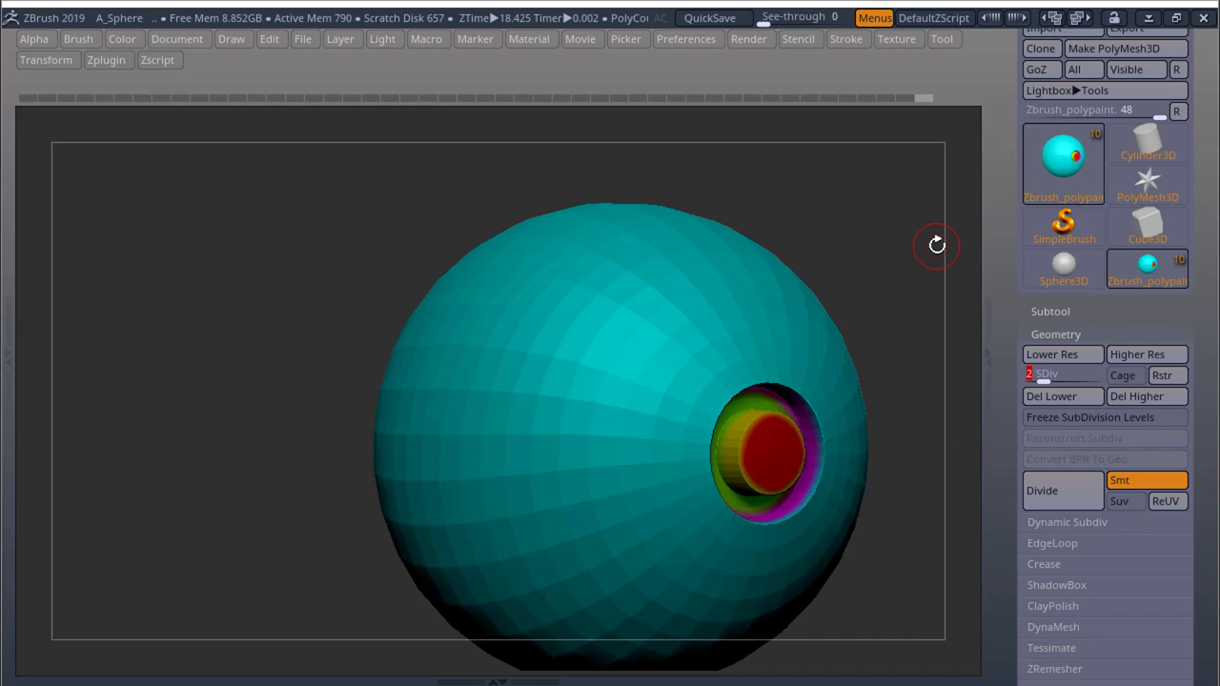
pyautogui.moveTo(935, 245); pyautogui.dragTo(906, 226)
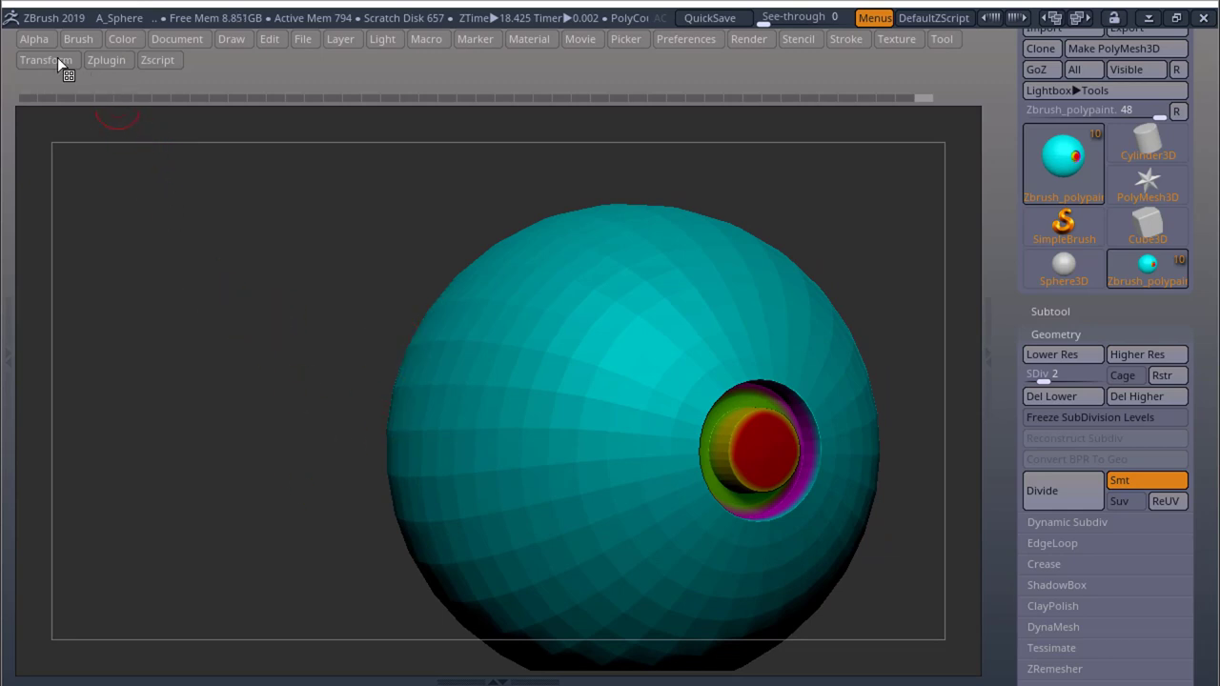
# - Export the low-resolution model as FBX with the '_low' suffix added to its name
pyautogui.click(109, 59)
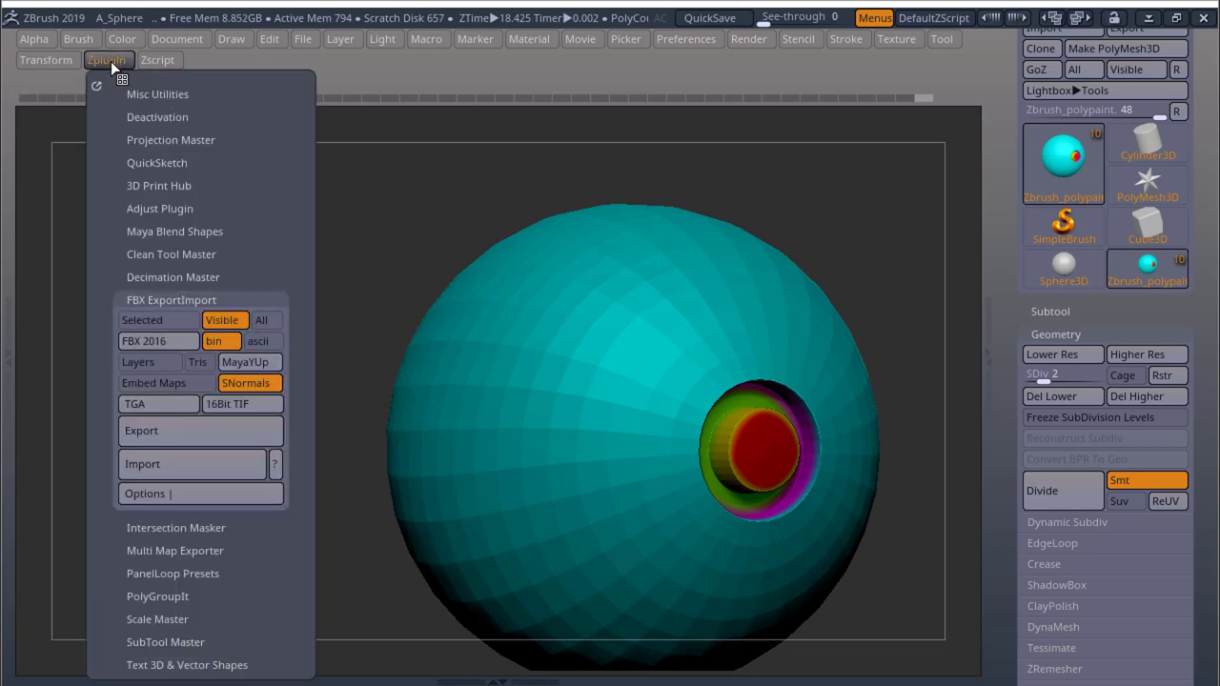
pyautogui.click(202, 433)
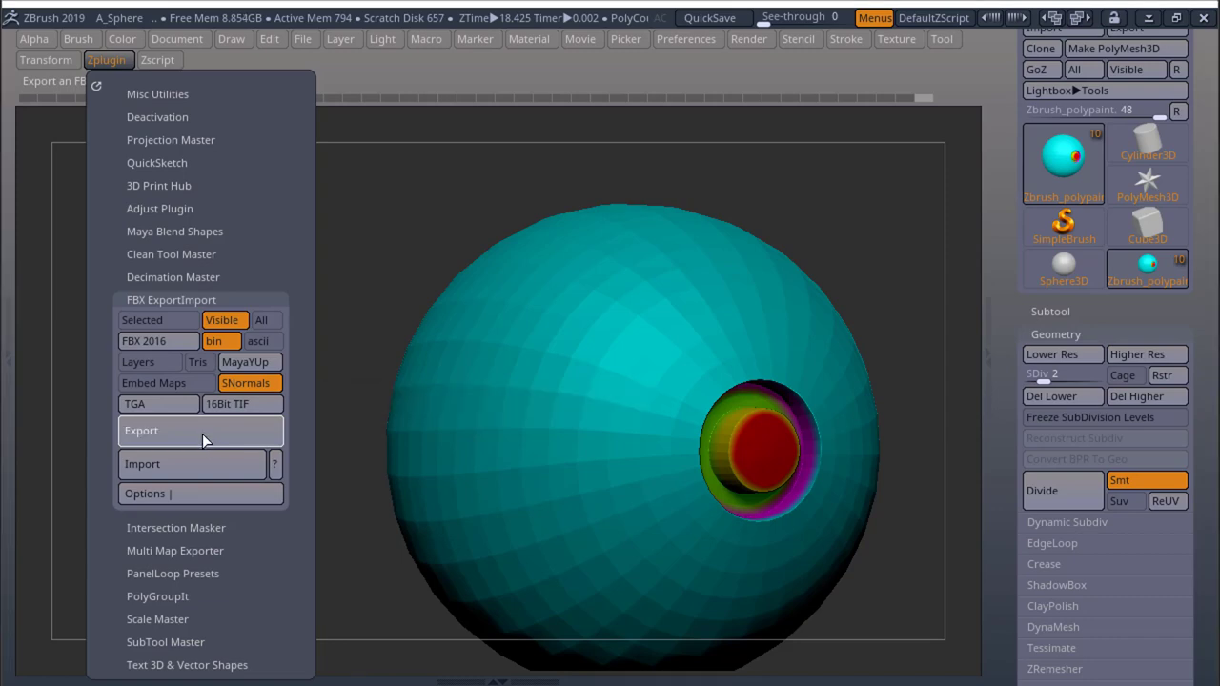
pyautogui.click(427, 531)
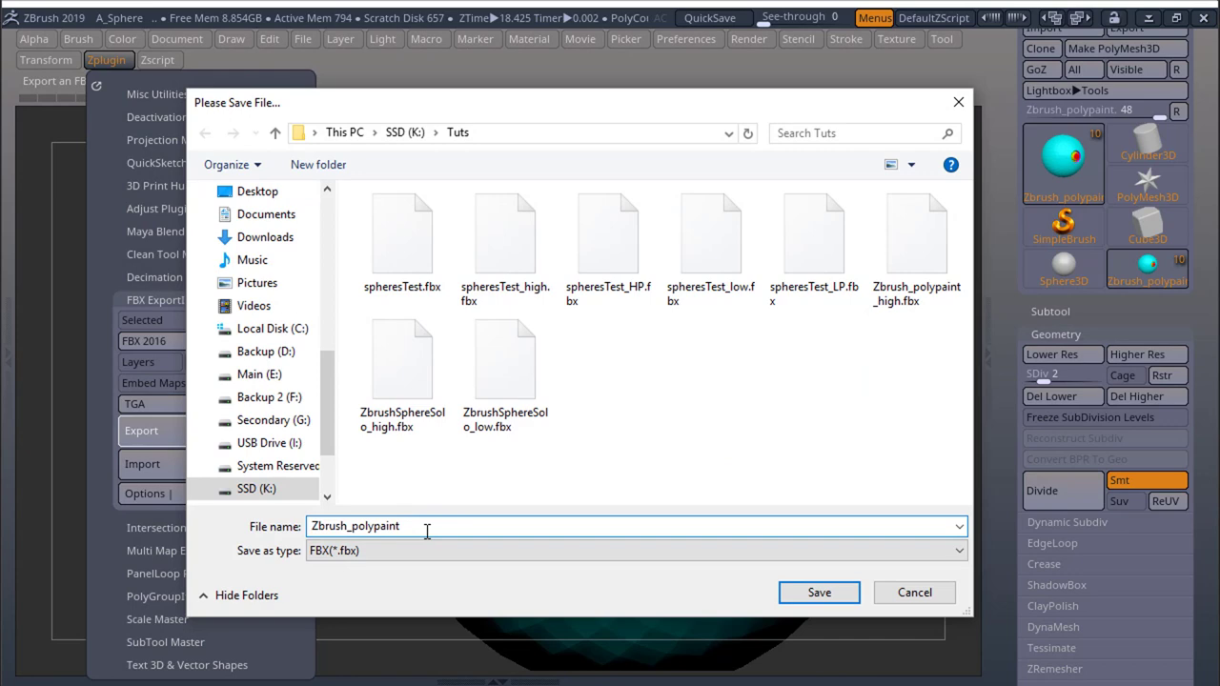
pyautogui.write('_low')
pyautogui.press('Return')
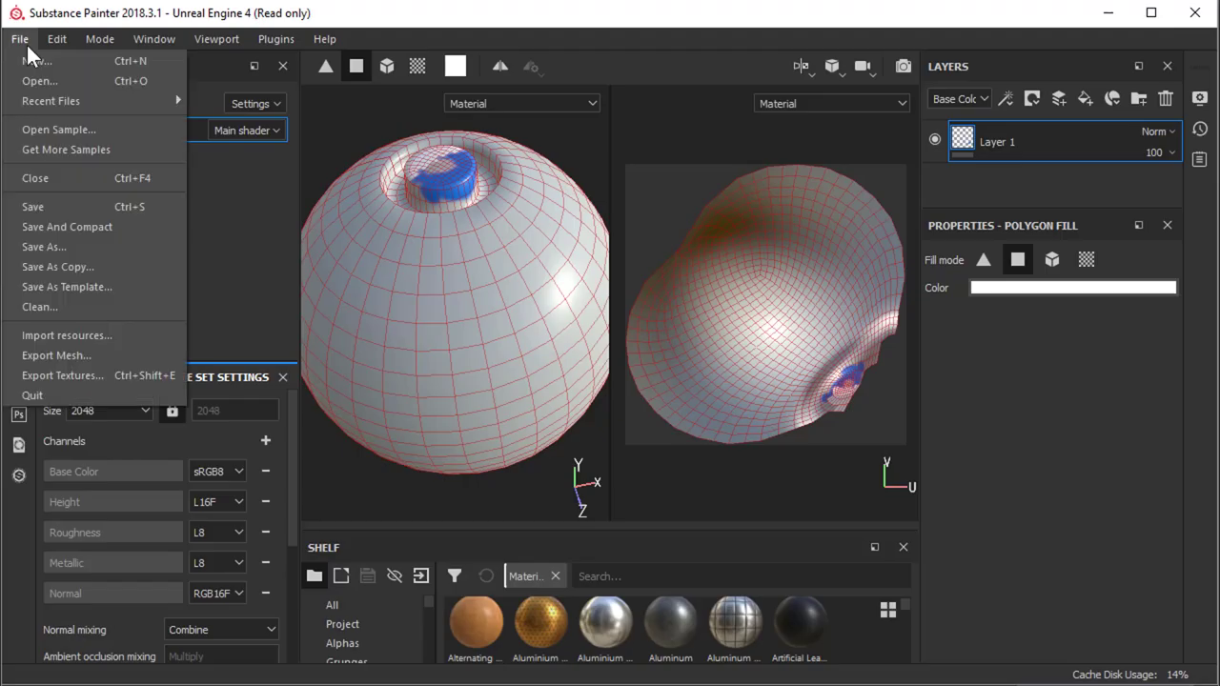
# - Create a new project from Zbrush_polypaint_low.fbx, discarding the old project
pyautogui.click(36, 53)
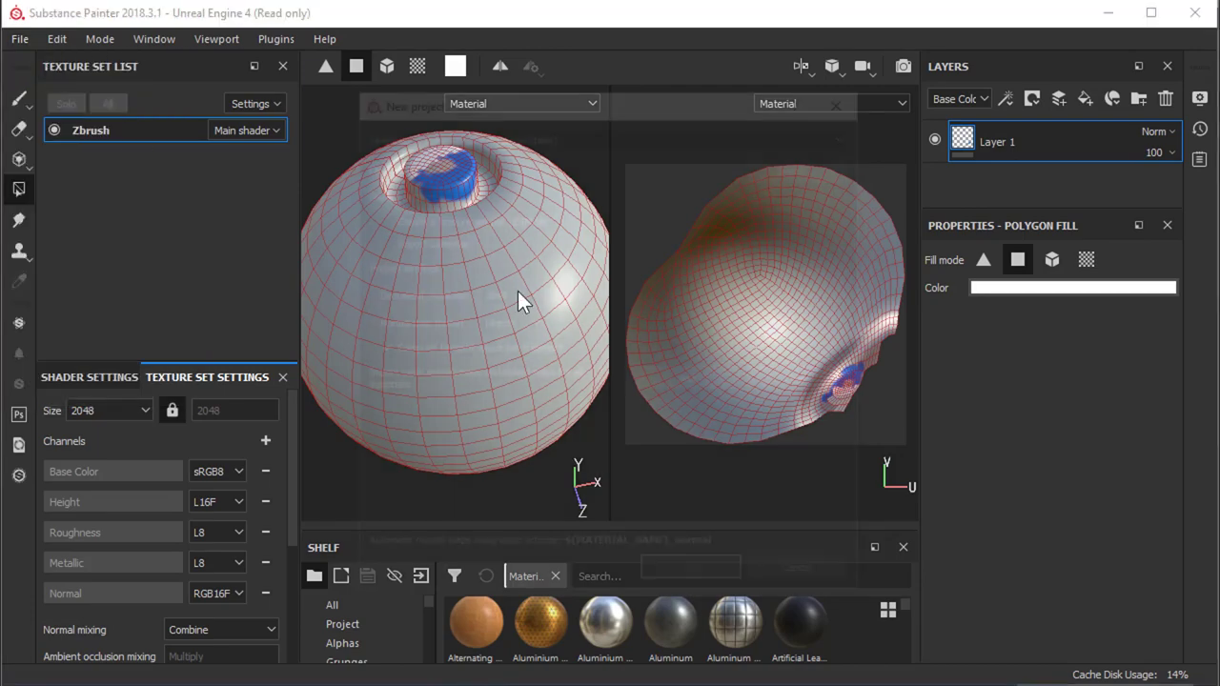
pyautogui.click(797, 167)
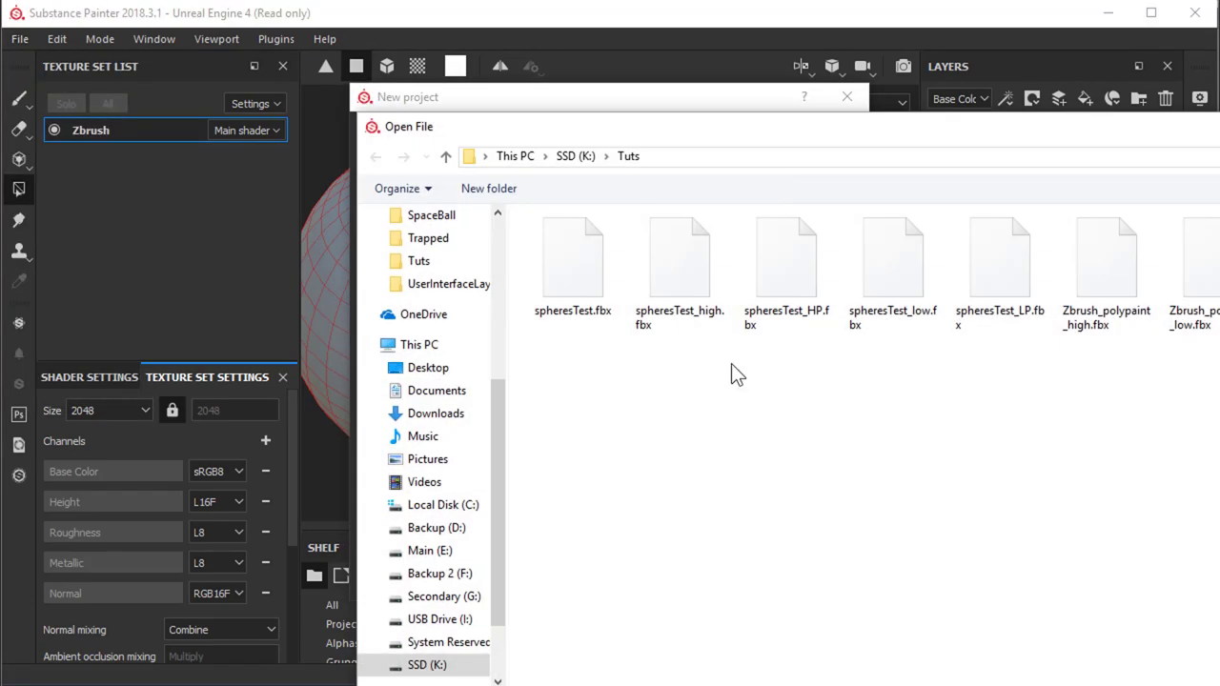
pyautogui.moveTo(862, 141); pyautogui.dragTo(587, 129)
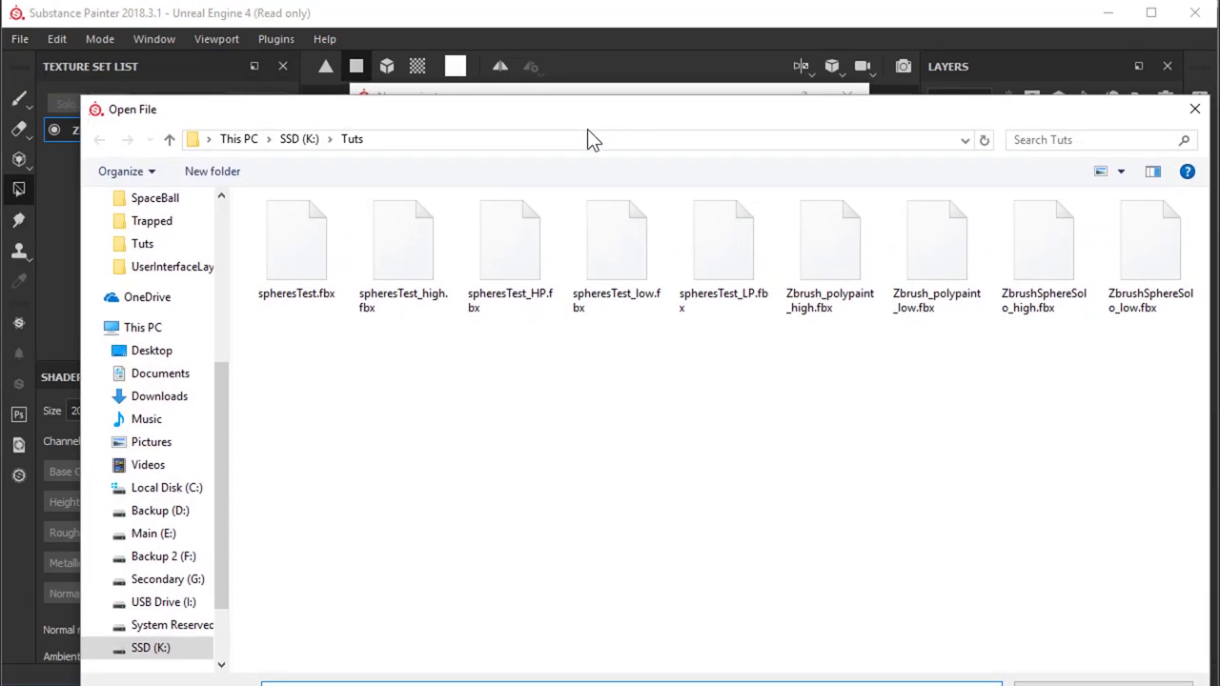
pyautogui.click(907, 257)
pyautogui.doubleClick(907, 258)
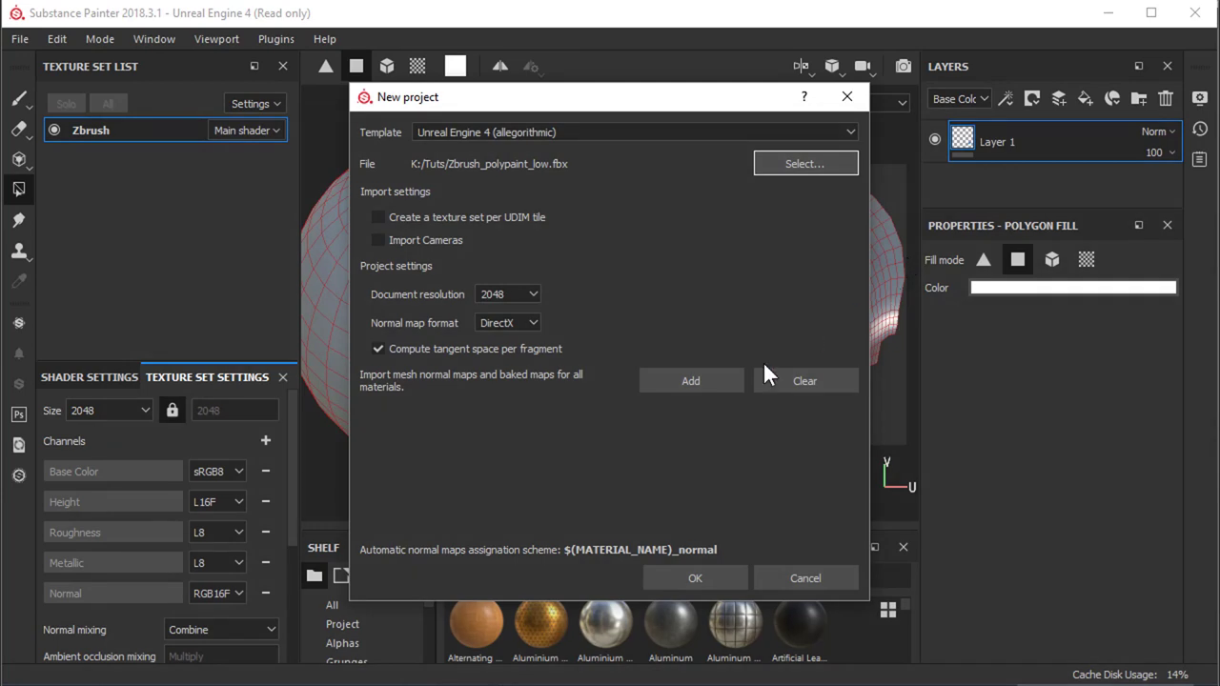
pyautogui.click(716, 577)
pyautogui.click(556, 379)
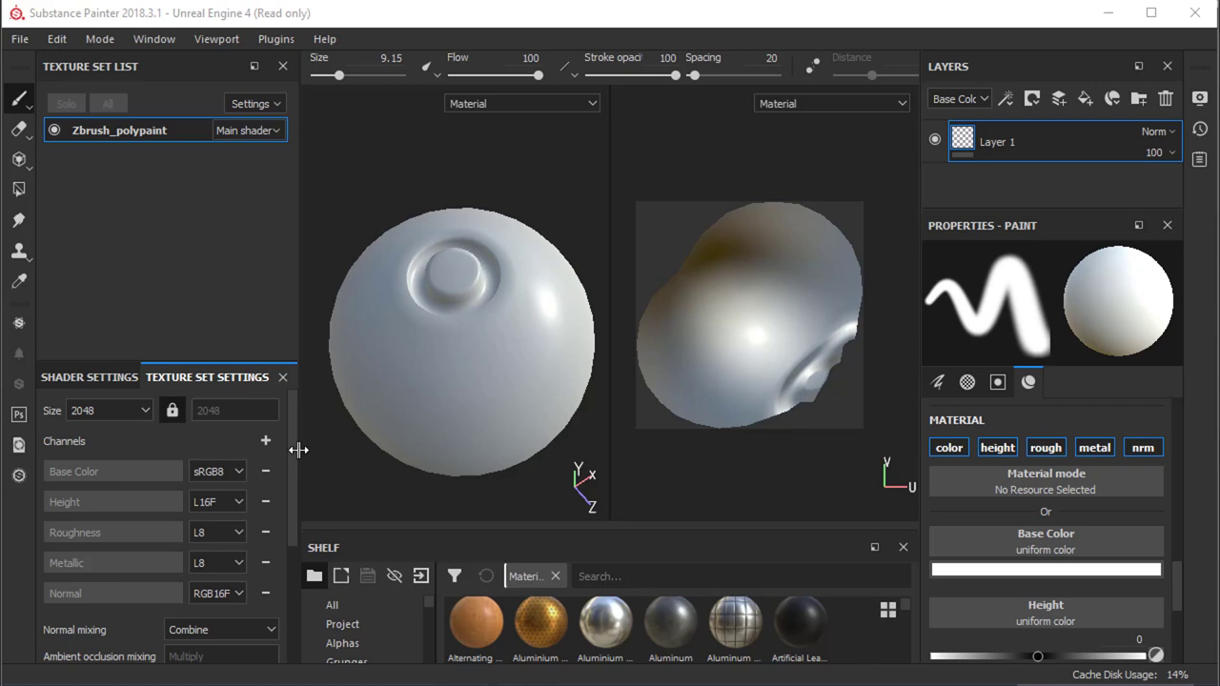
# - Bake mesh maps against Zbrush_polypaint_high.fbx without Thickness, using Vertex Color as ID source
pyautogui.scroll(-3, 274, 531)
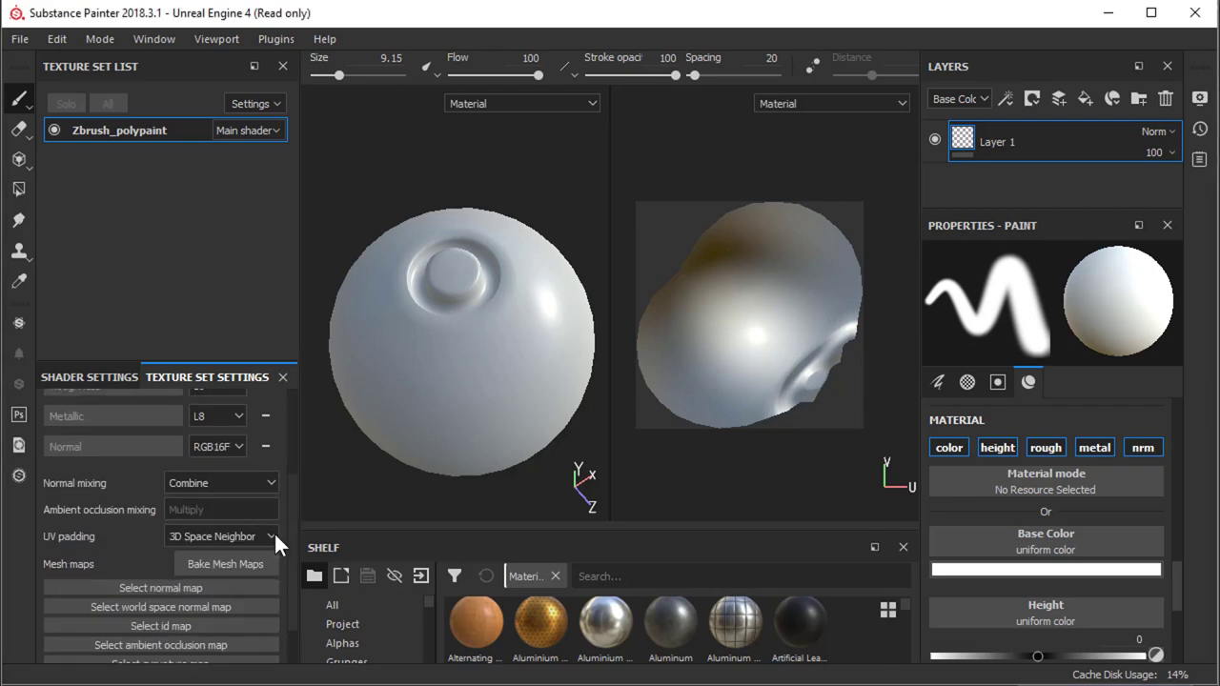
pyautogui.click(203, 569)
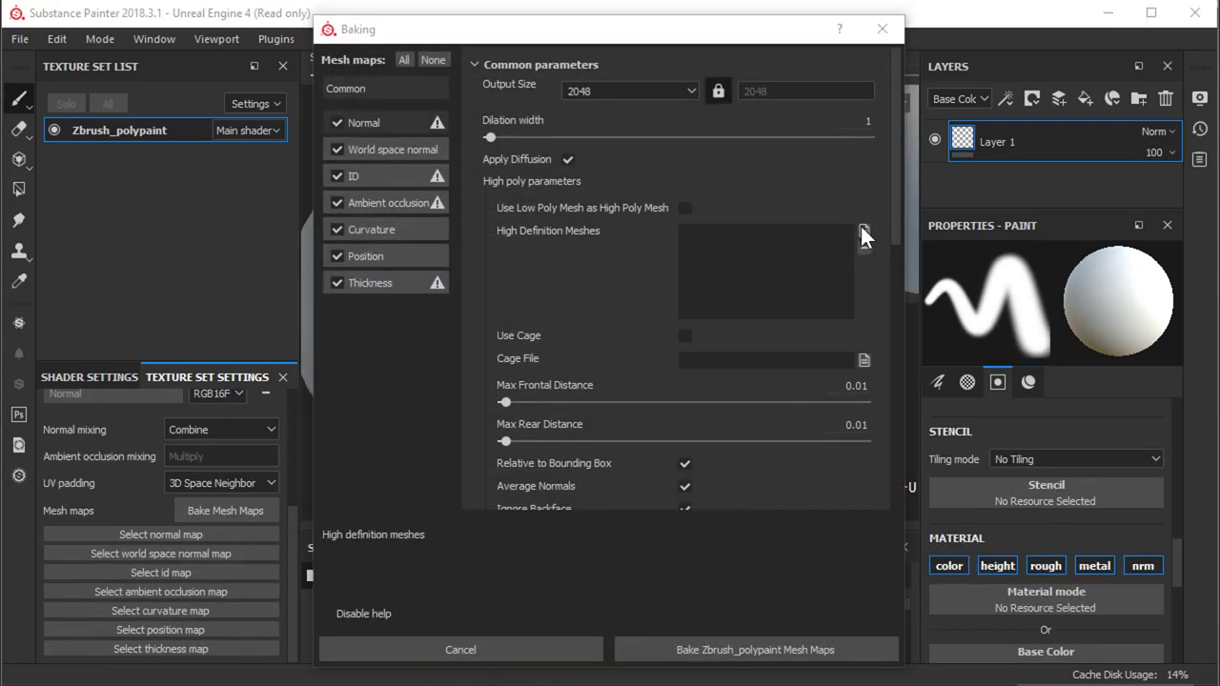
pyautogui.click(863, 231)
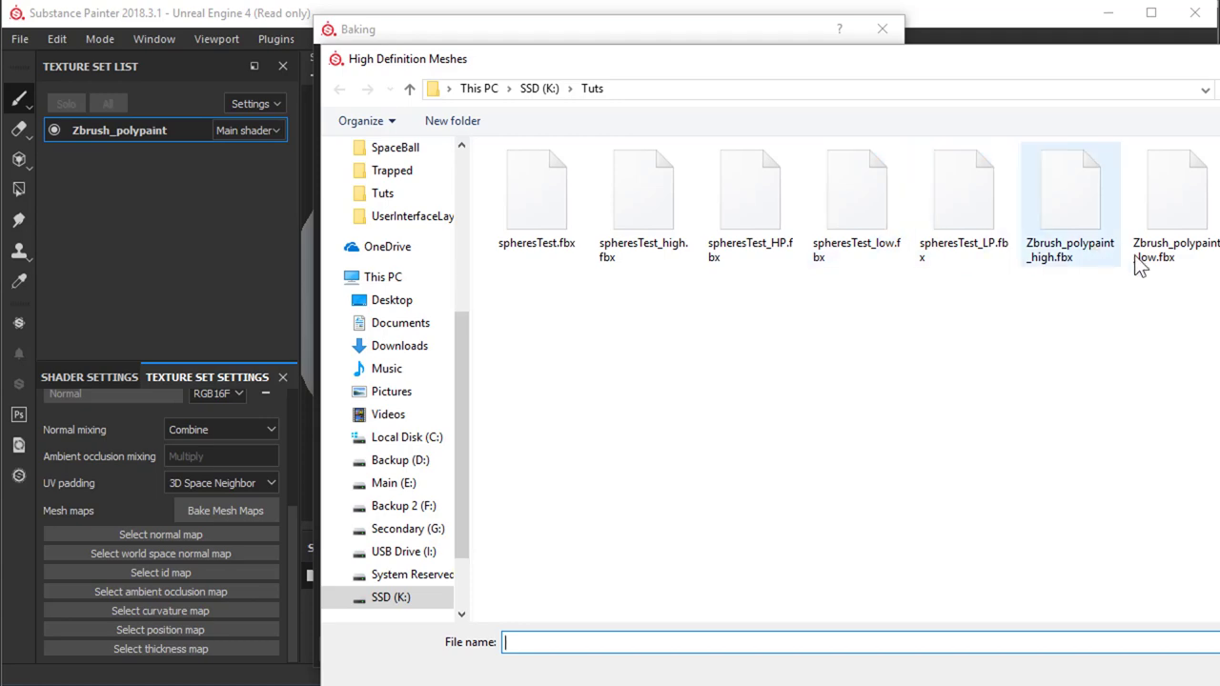
pyautogui.doubleClick(1051, 207)
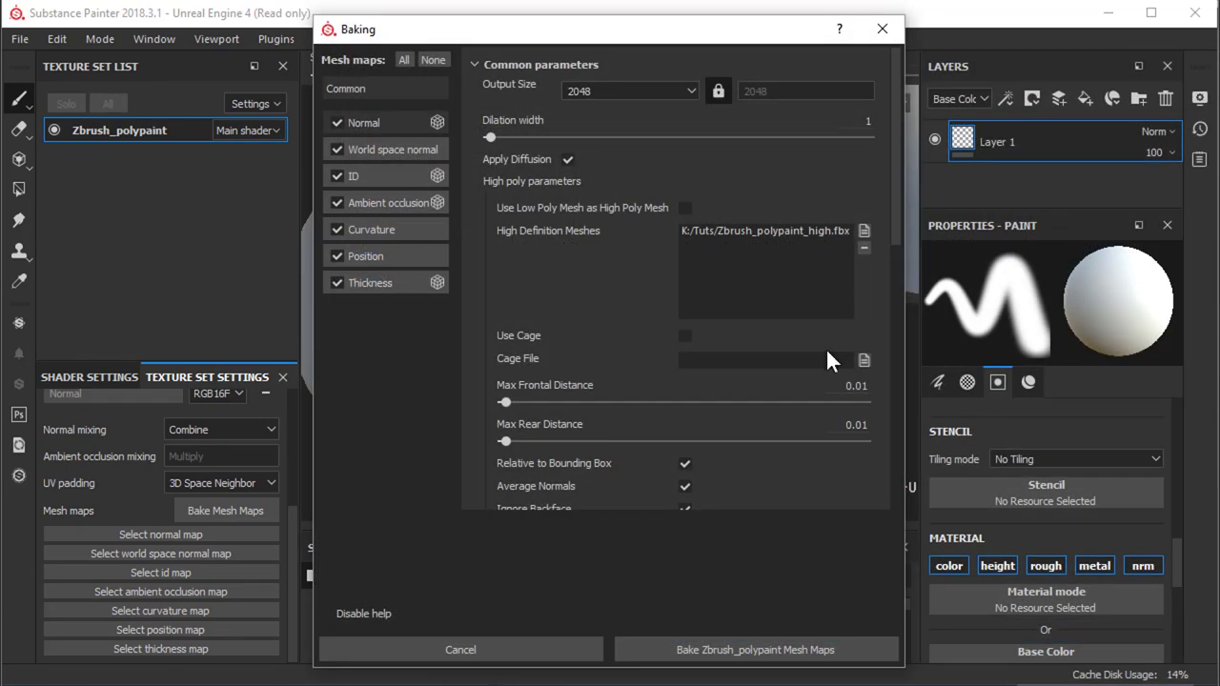
pyautogui.click(336, 282)
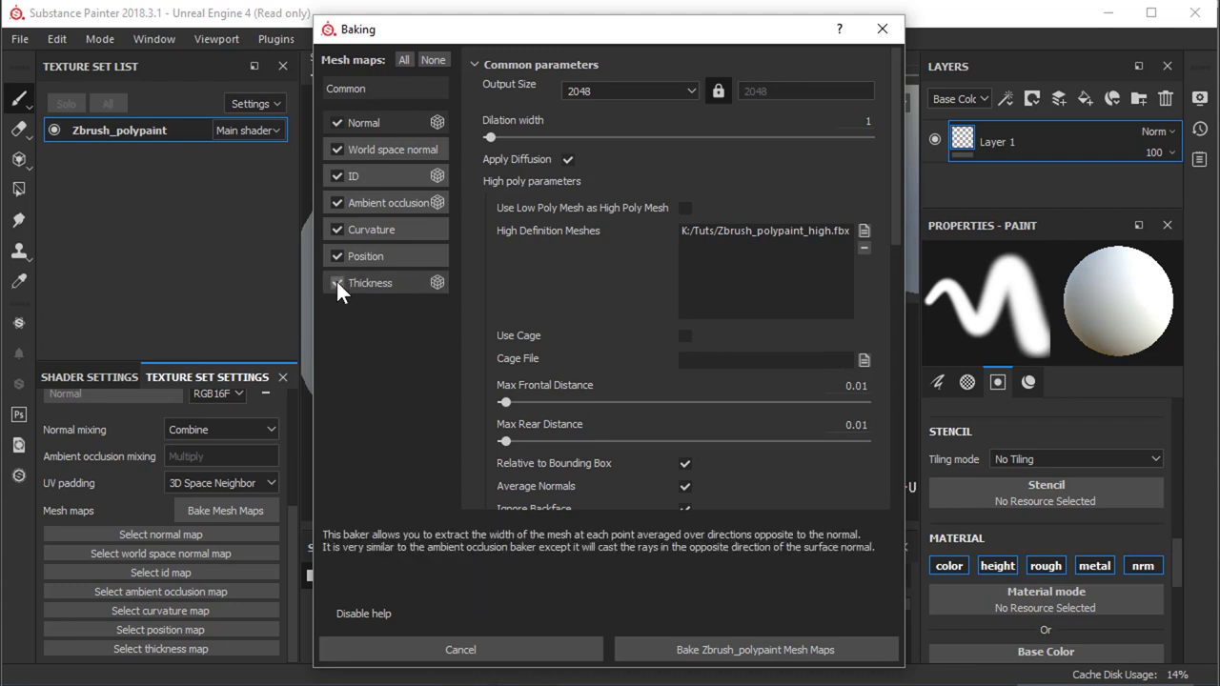
pyautogui.click(375, 173)
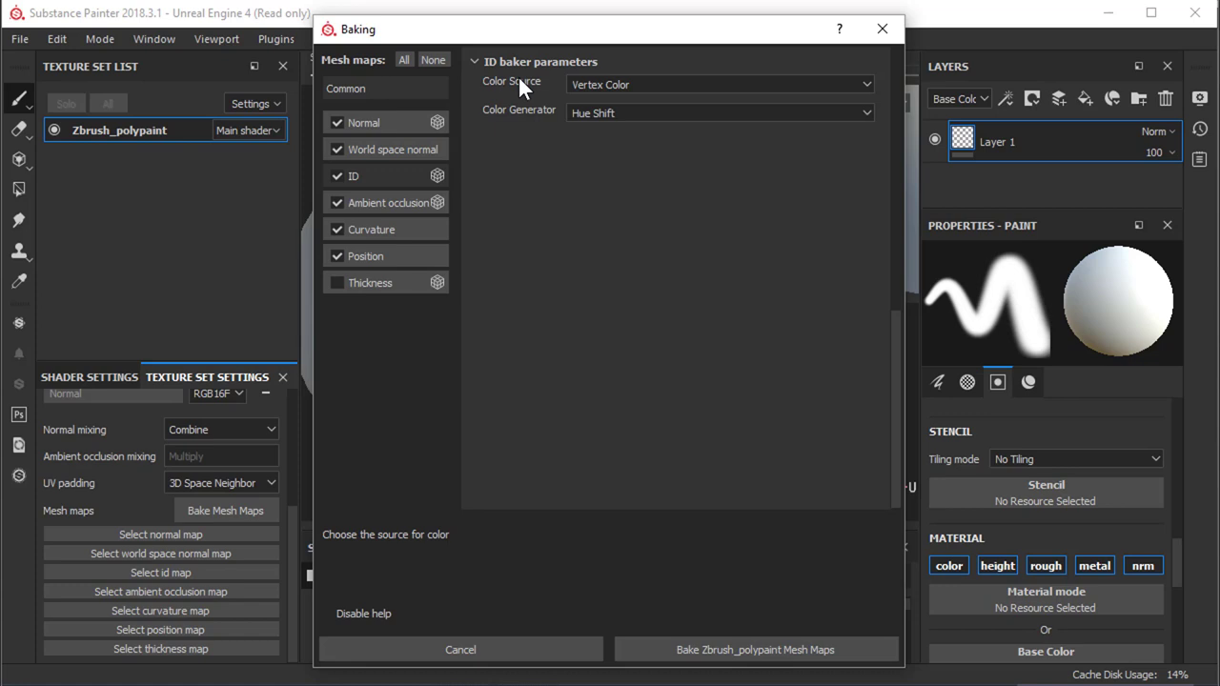
pyautogui.click(602, 84)
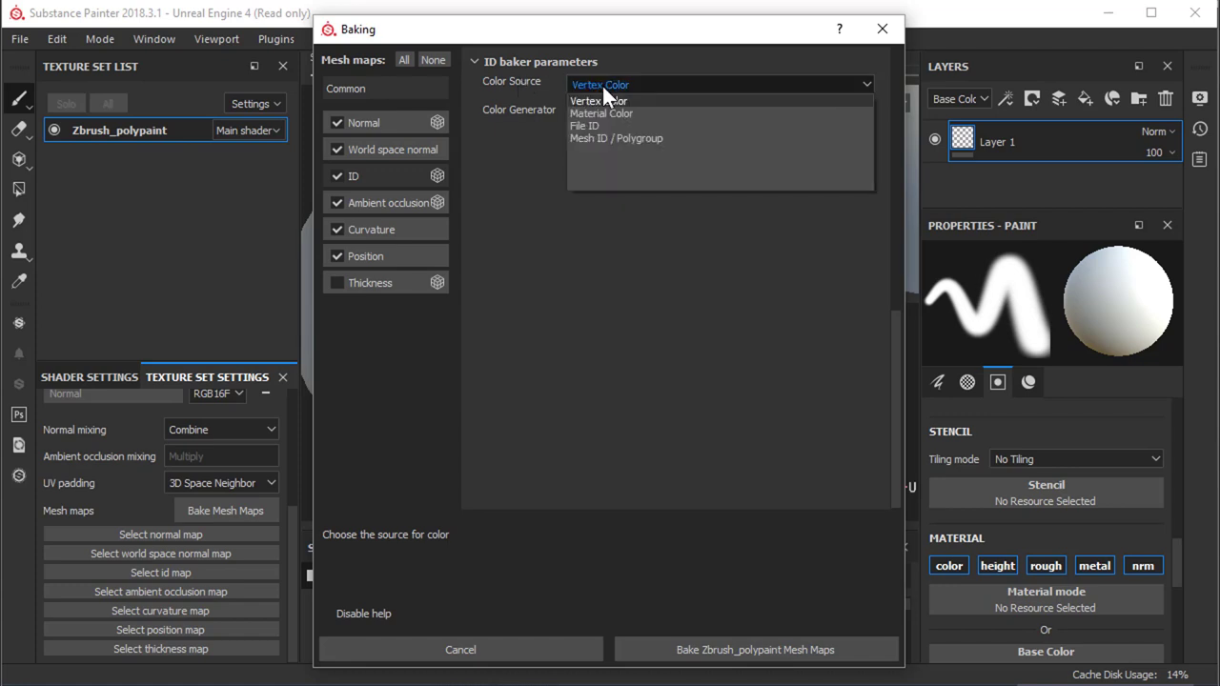
pyautogui.click(601, 84)
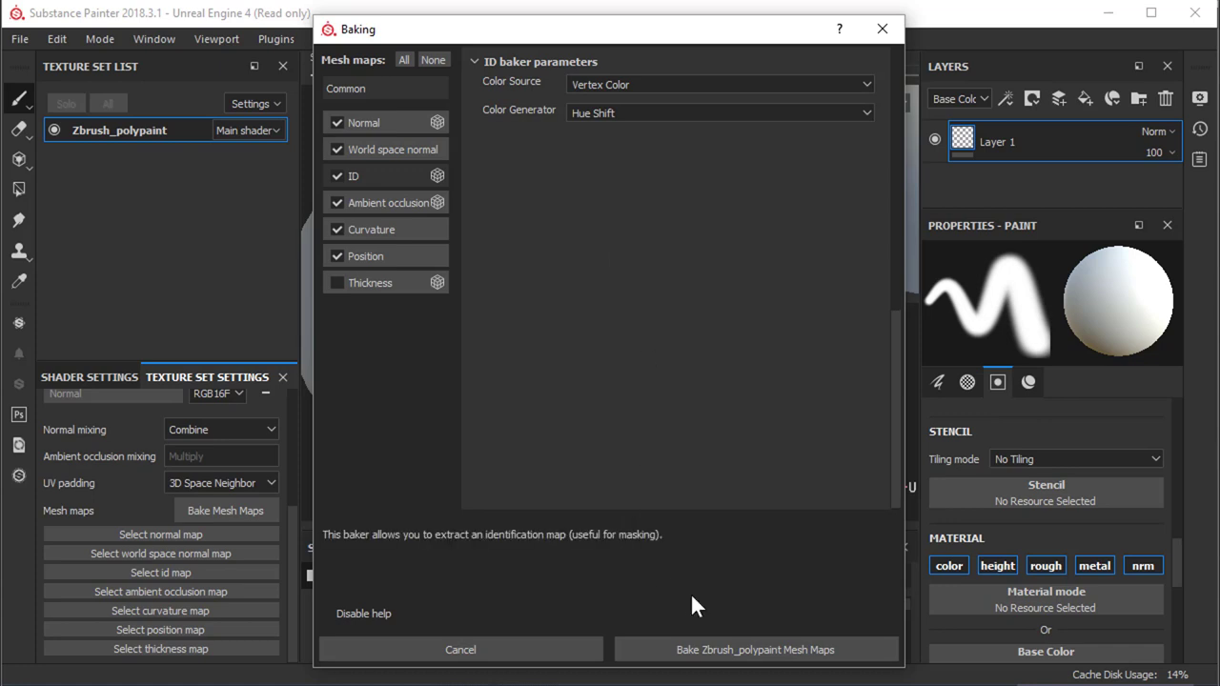
pyautogui.click(720, 656)
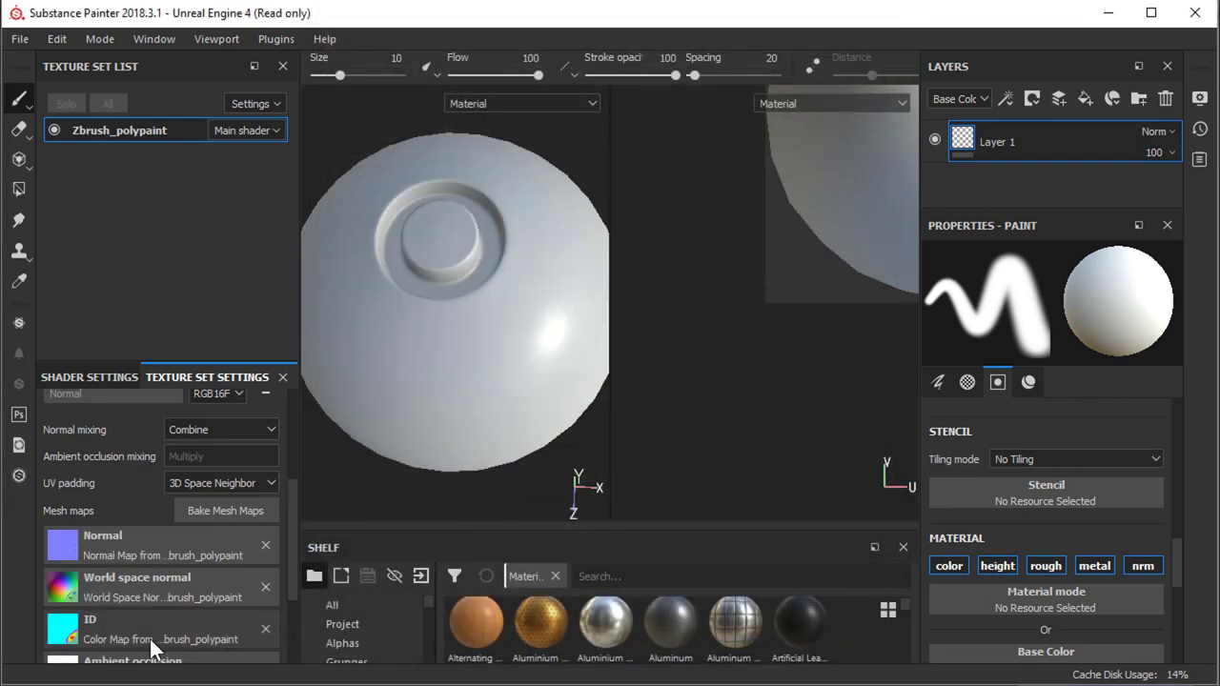
# - Preview the baked ID colour map, then close the preview
pyautogui.click(133, 626)
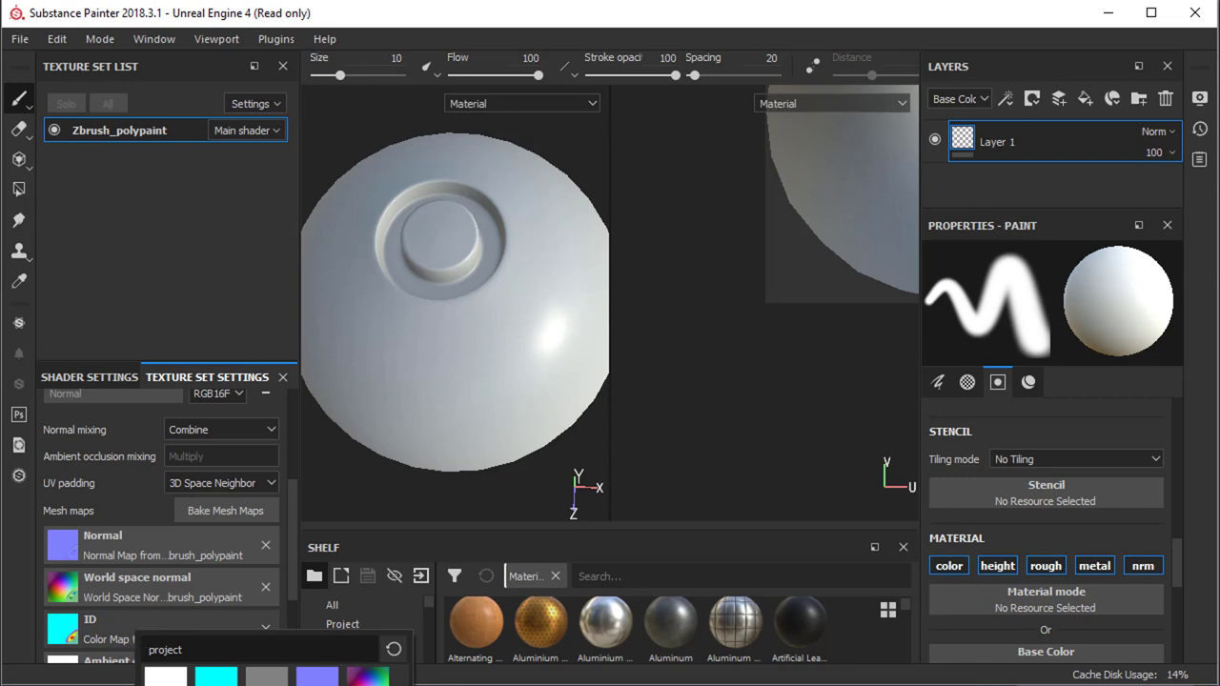
pyautogui.moveTo(216, 677)
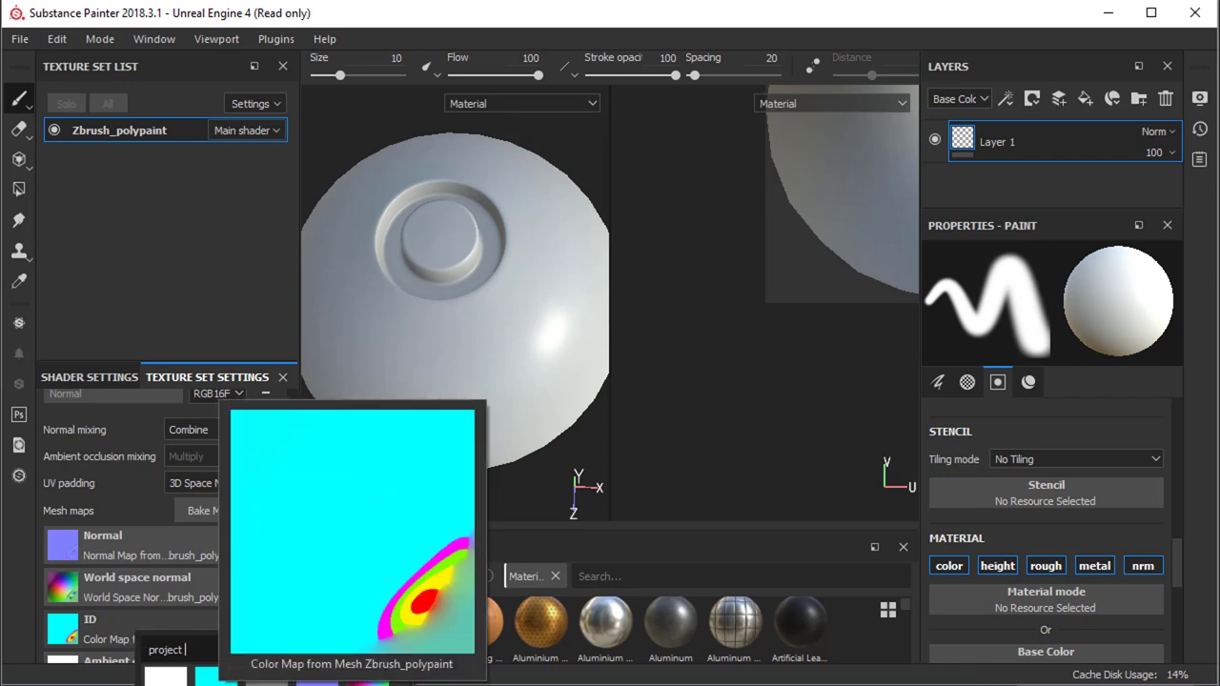
pyautogui.click(786, 405)
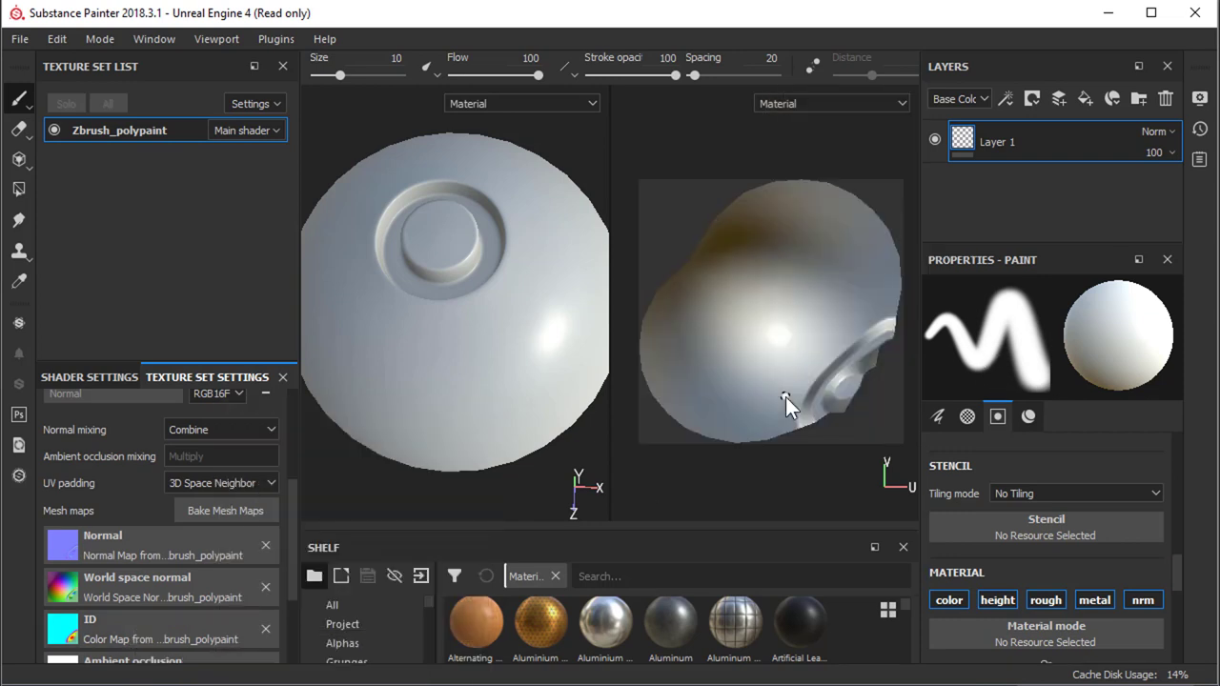
# - Add a fill layer and delete the original Layer 1
pyautogui.click(1084, 94)
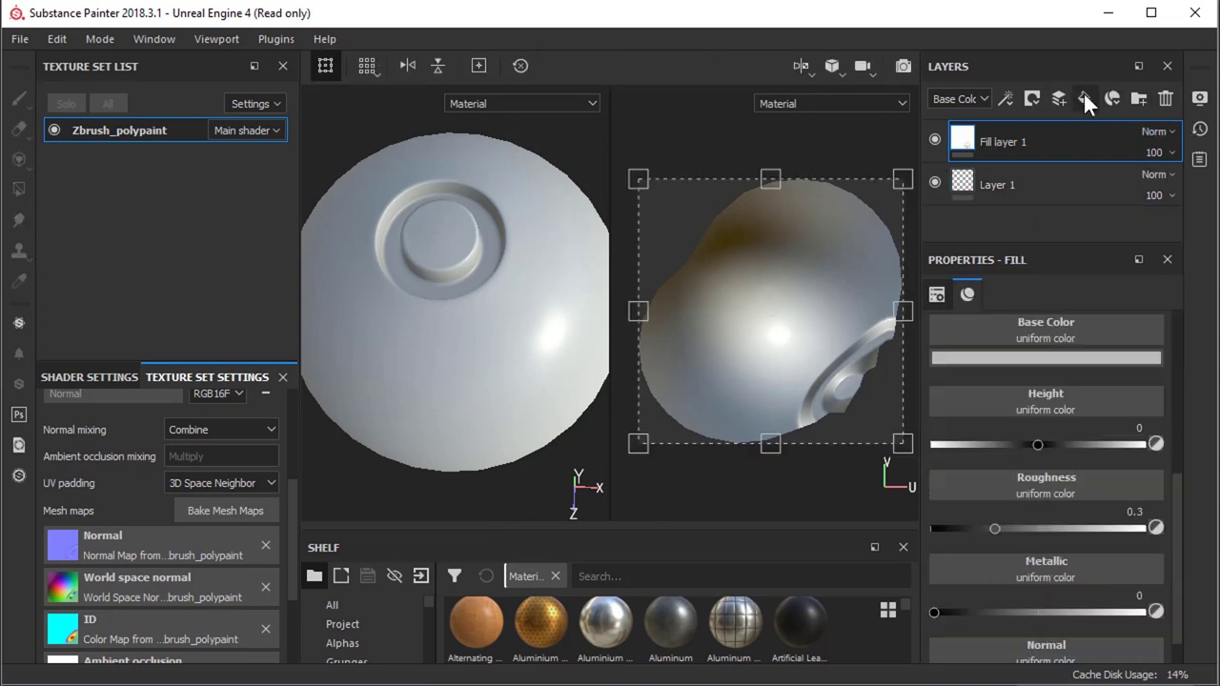
pyautogui.click(1026, 179)
pyautogui.click(1160, 101)
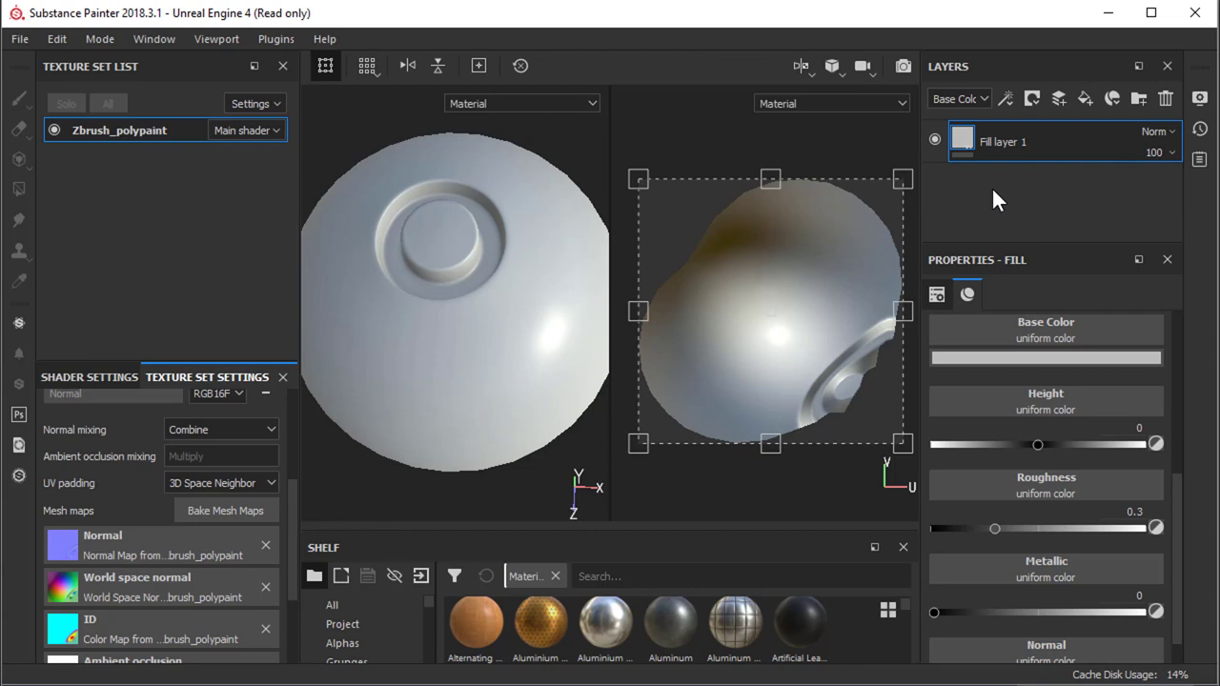
# - Turn off the fill's height, roughness, metallic and normal channels and make its base colour red
pyautogui.scroll(3, 1084, 381)
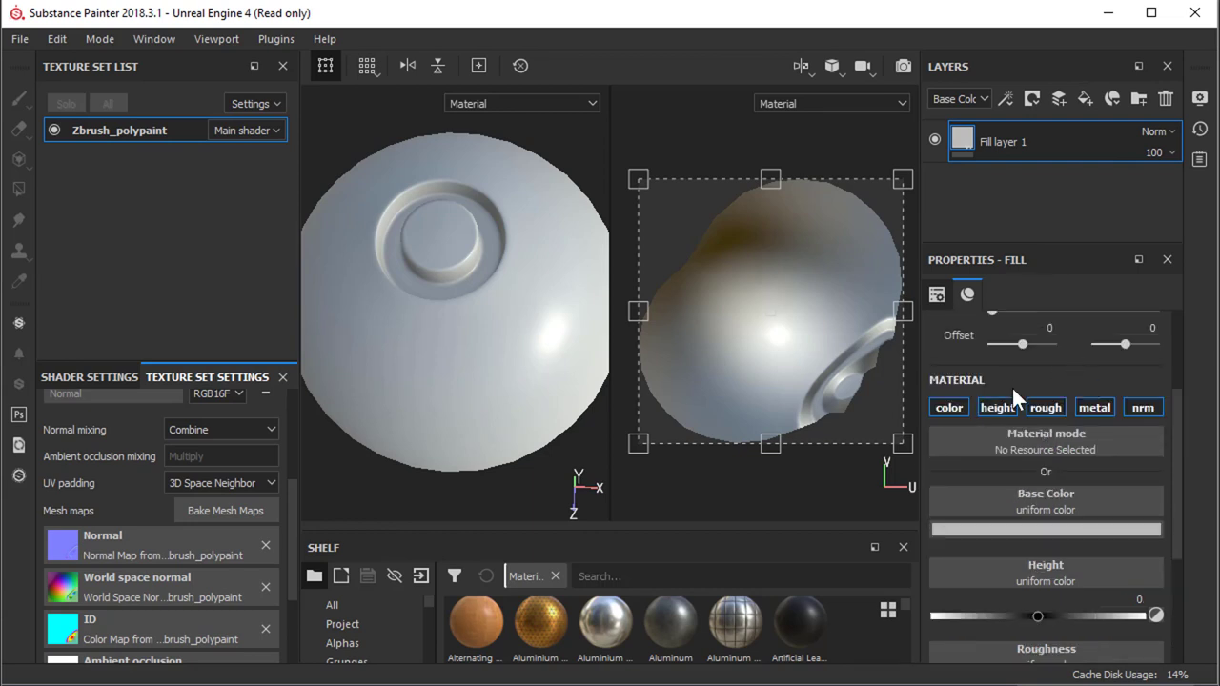
pyautogui.click(1011, 407)
pyautogui.click(1045, 407)
pyautogui.click(1097, 407)
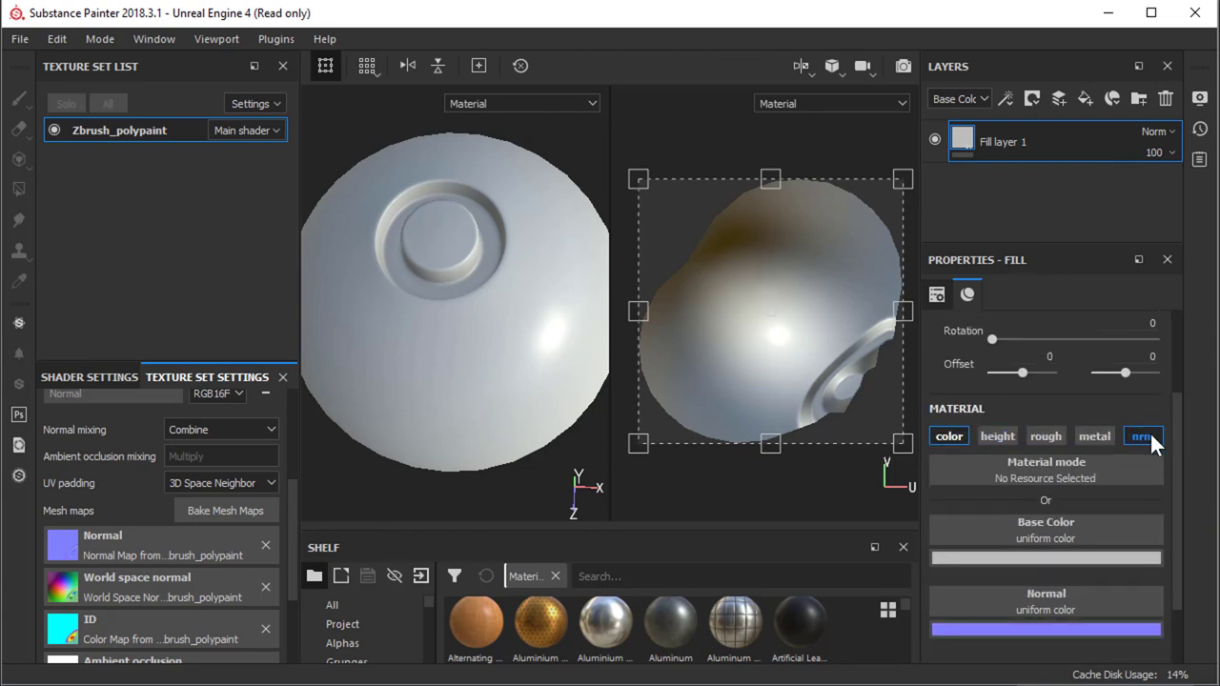
pyautogui.click(1150, 436)
pyautogui.scroll(-2, 1052, 434)
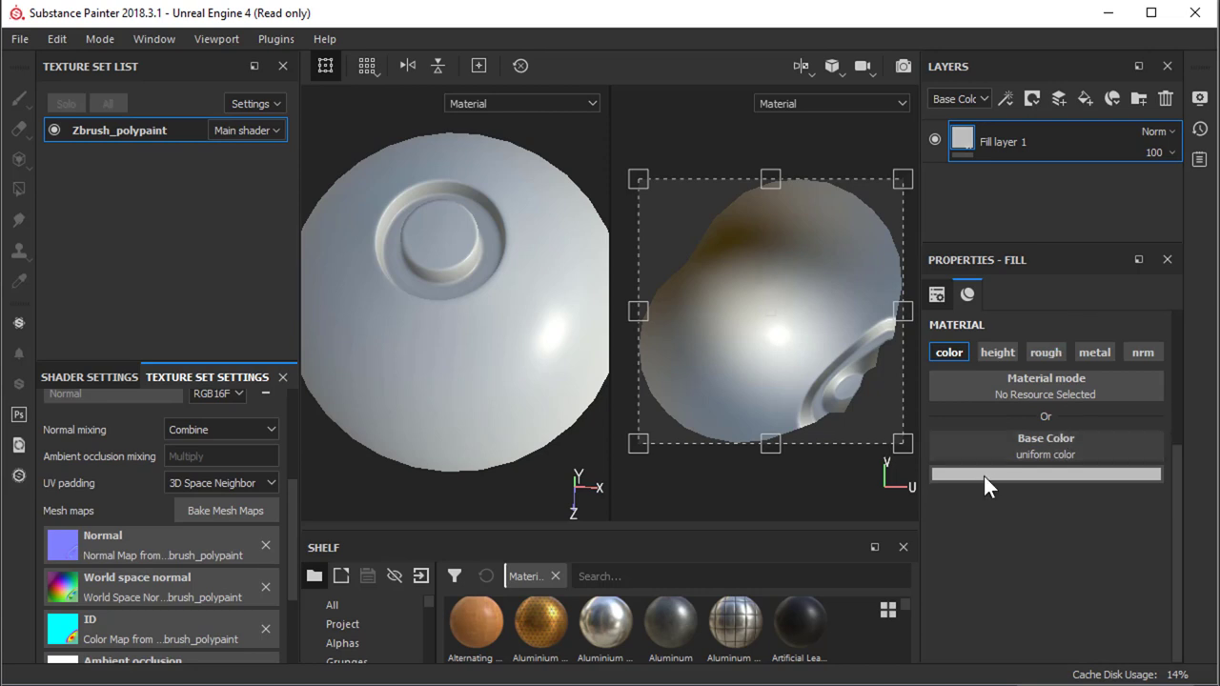
pyautogui.click(984, 475)
pyautogui.moveTo(1097, 530); pyautogui.dragTo(1132, 568)
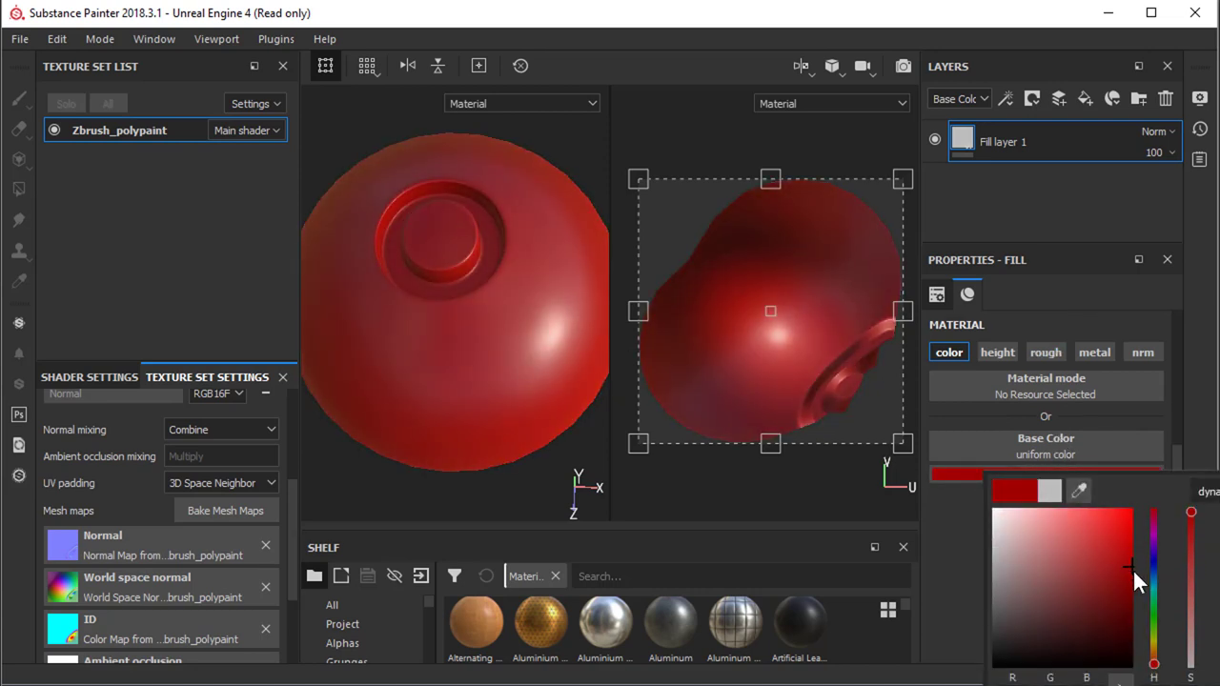
# - Give Fill layer 1 a colour-selection mask sampled from the ID map's yellow area
pyautogui.click(1058, 163)
pyautogui.rightClick(1044, 140)
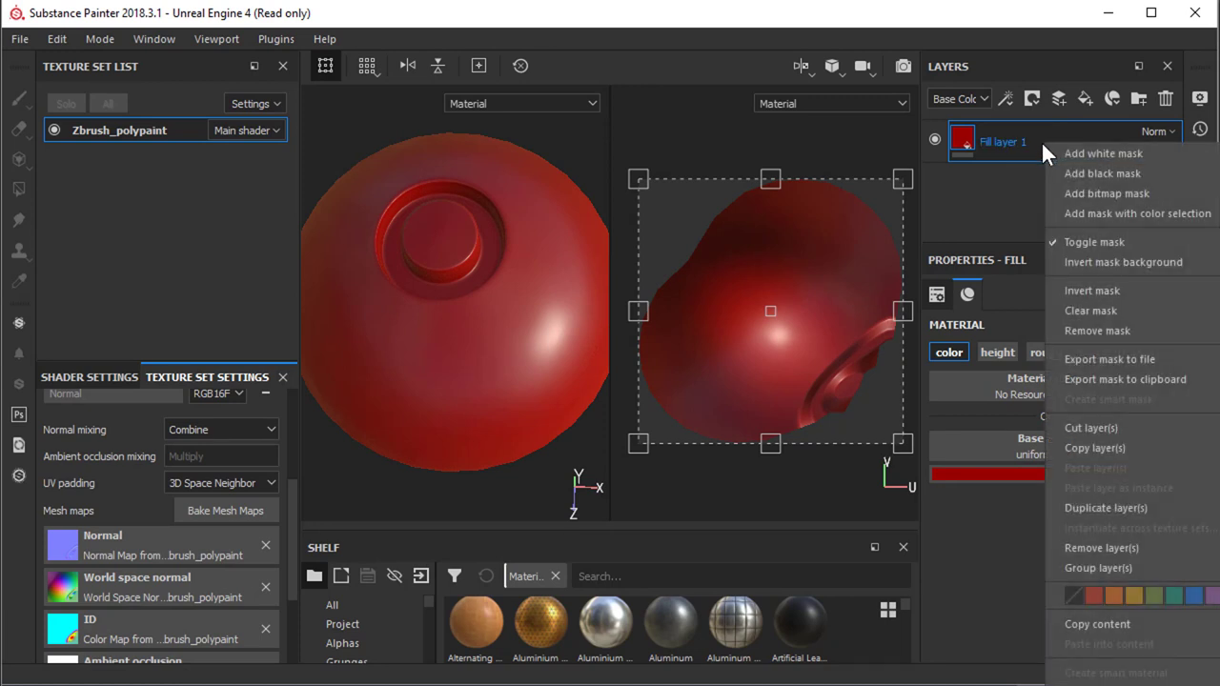
pyautogui.click(1096, 215)
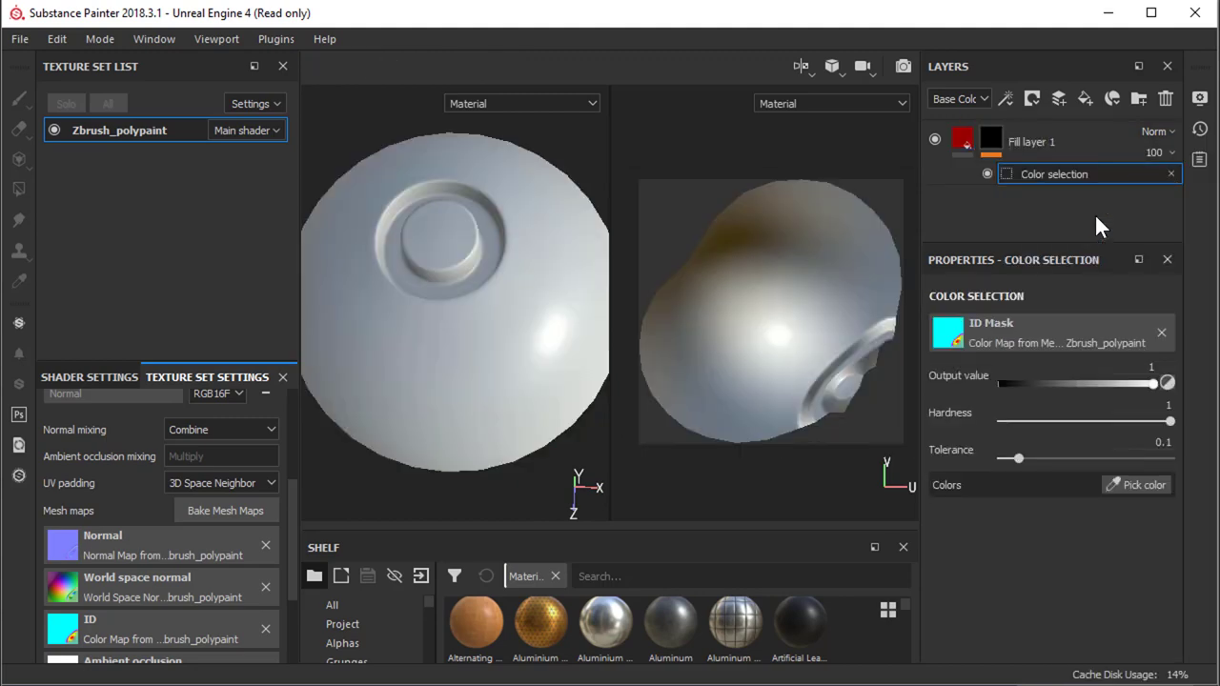
pyautogui.click(1139, 481)
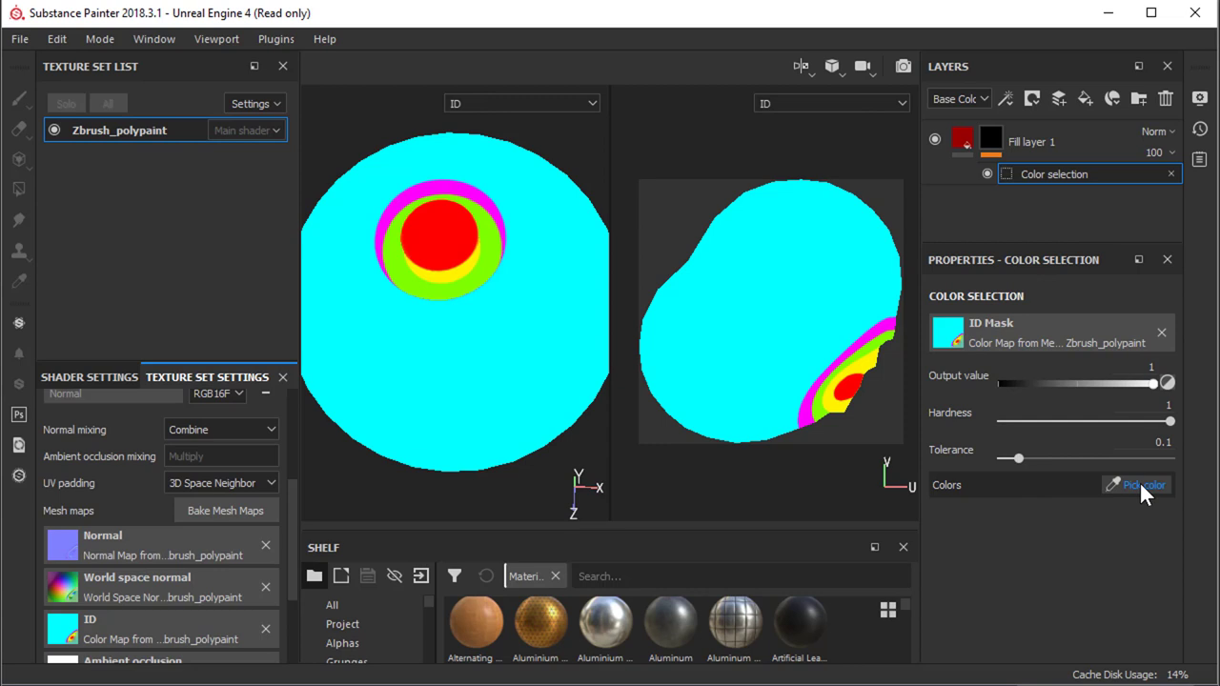
pyautogui.click(869, 361)
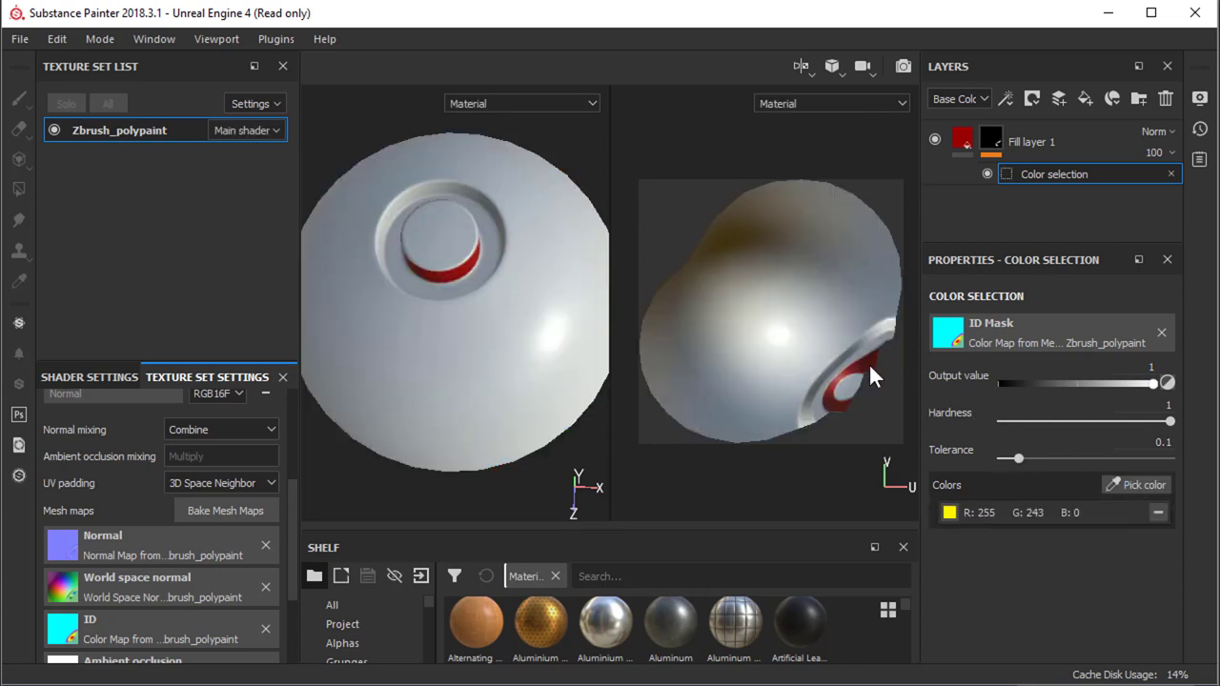
pyautogui.click(963, 145)
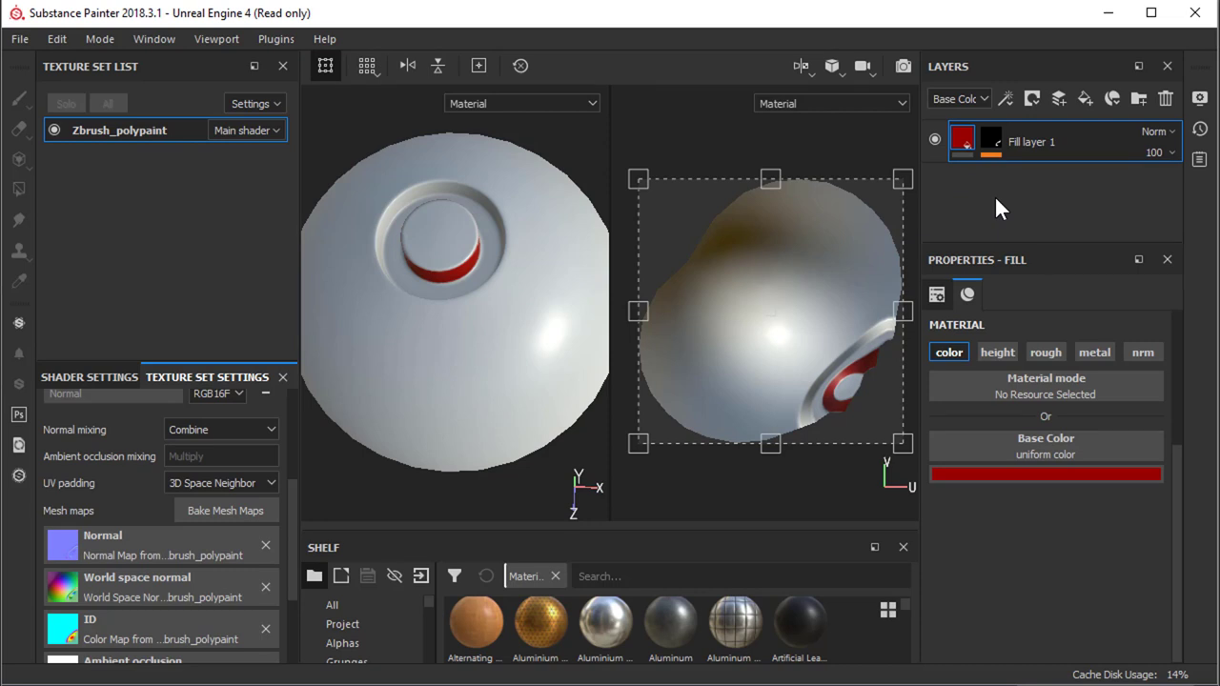
# - Add a new fill layer with a colour-selection mask picked from the red ID area
pyautogui.click(1086, 99)
pyautogui.rightClick(1052, 139)
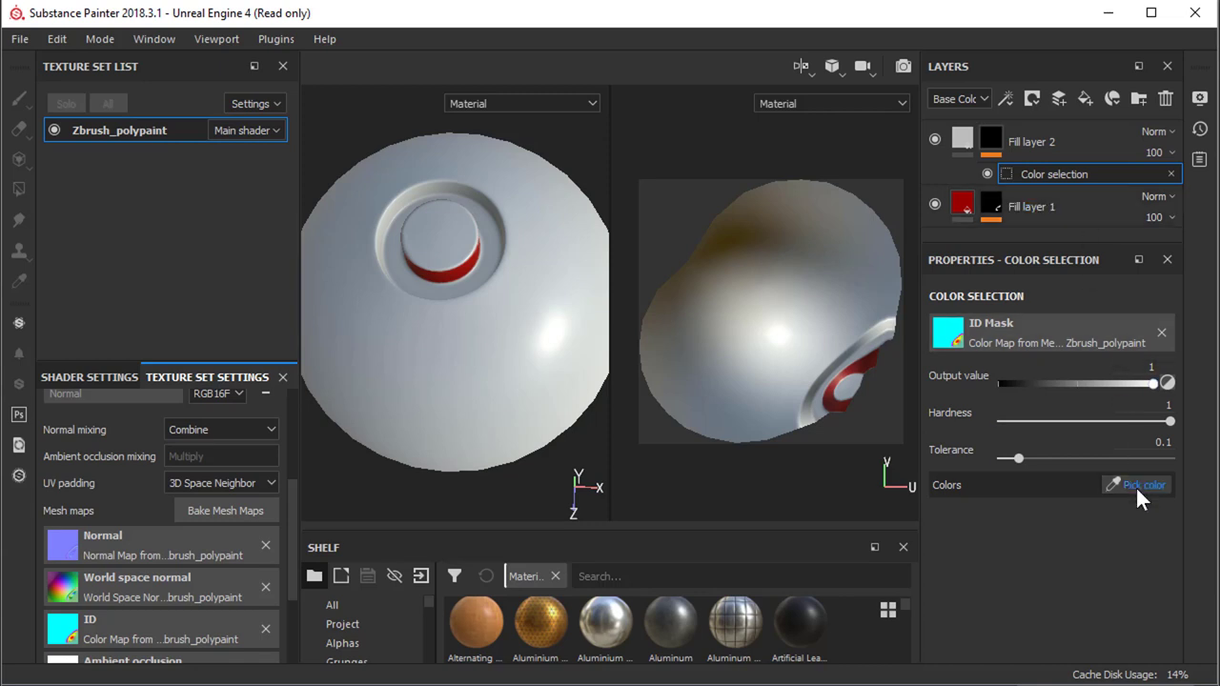
pyautogui.click(1135, 485)
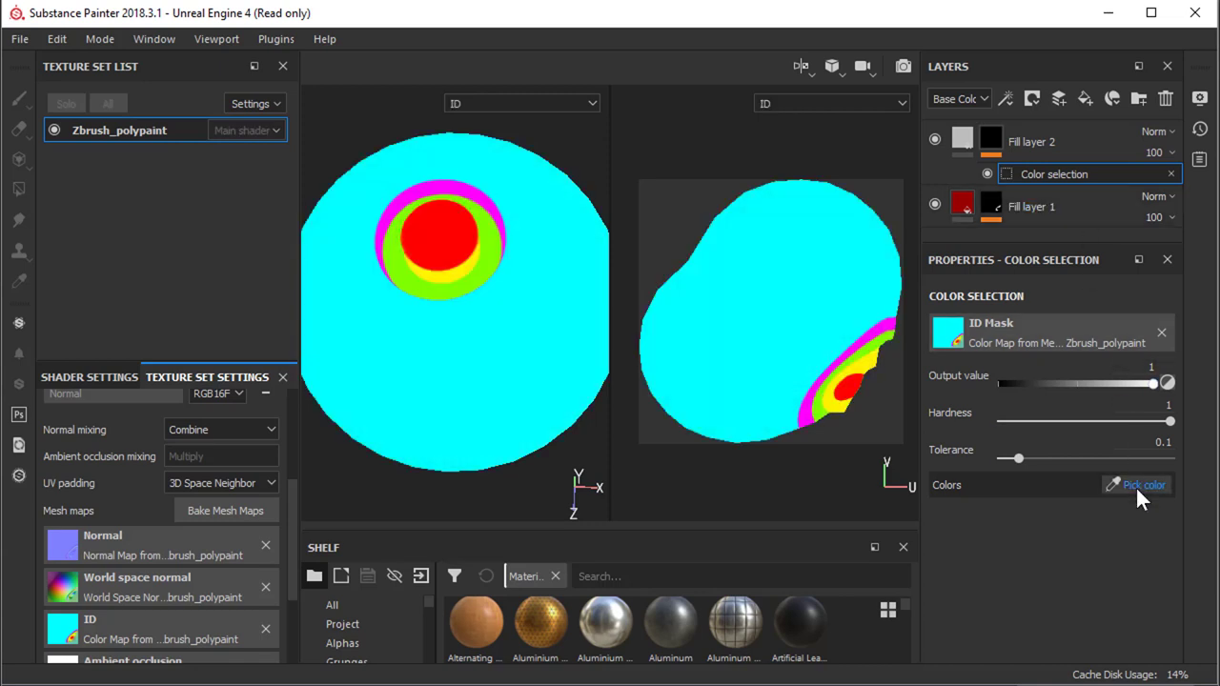
pyautogui.click(453, 222)
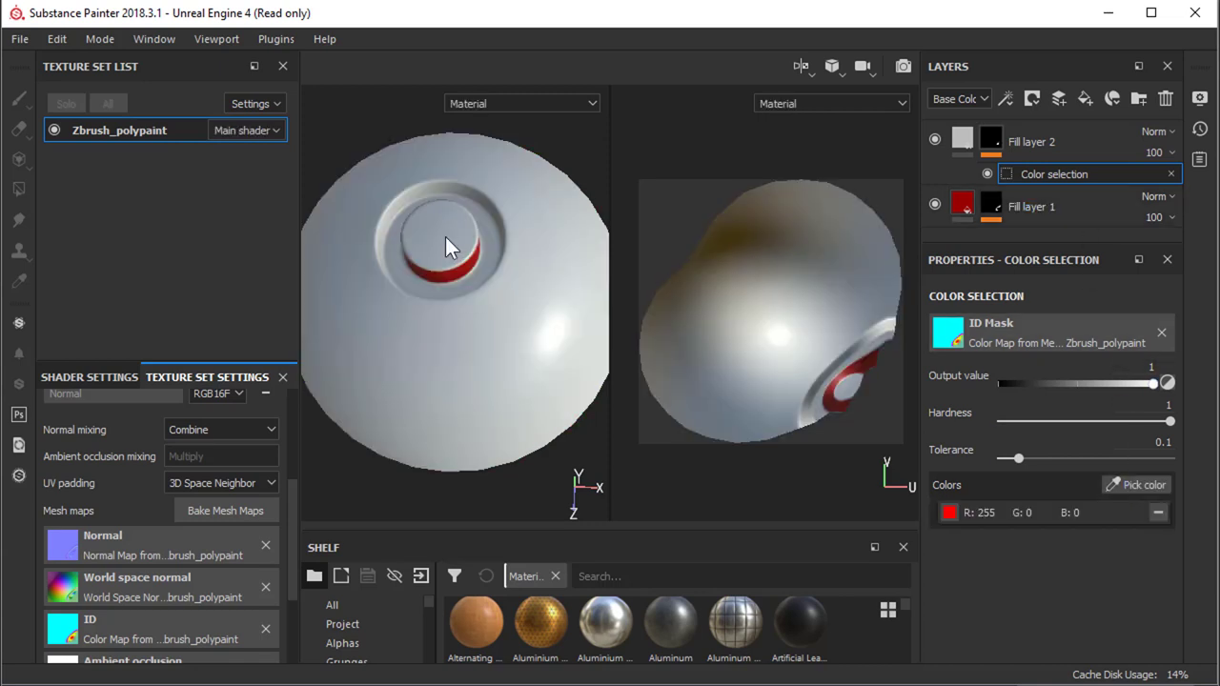
pyautogui.click(964, 140)
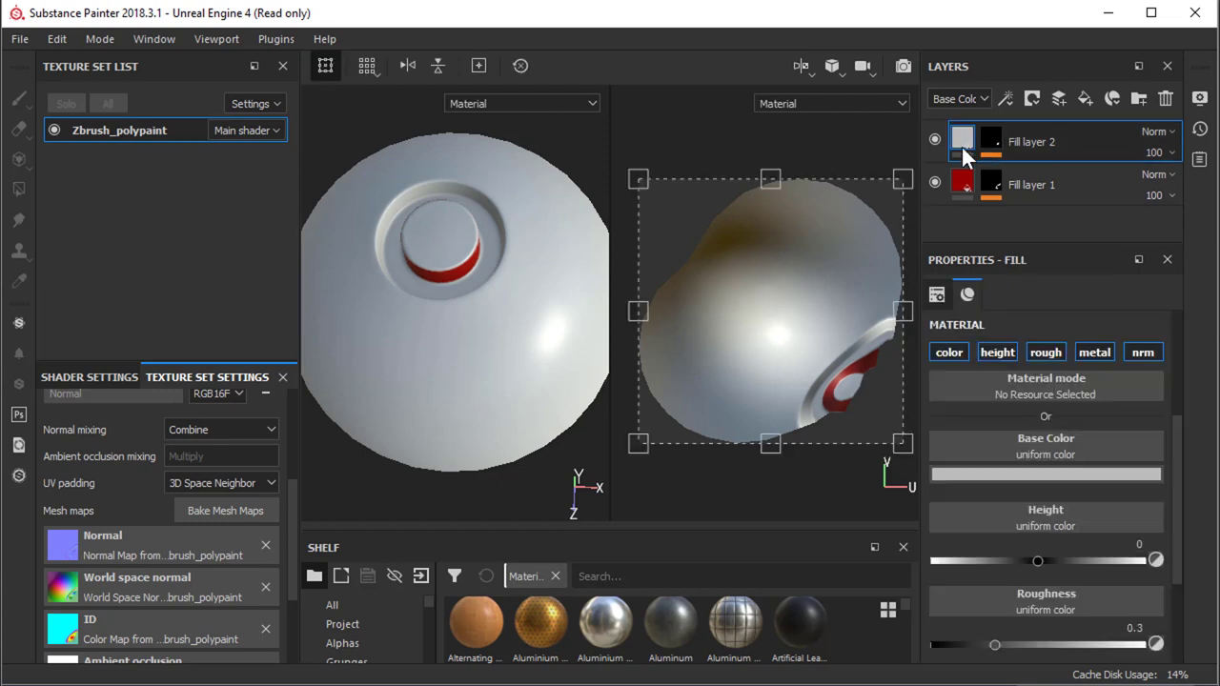
# - Disable height, roughness, metallic and normal channels, and set the base colour to blue
pyautogui.click(1001, 353)
pyautogui.click(1046, 351)
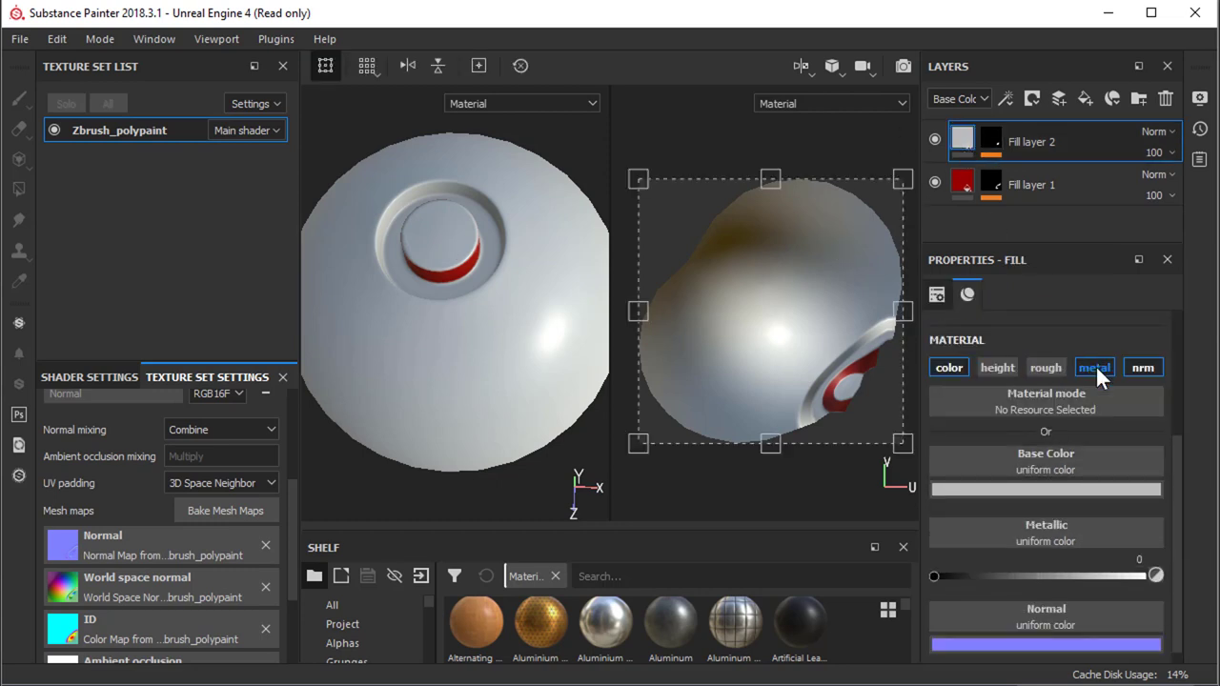
pyautogui.click(1096, 364)
pyautogui.click(1144, 435)
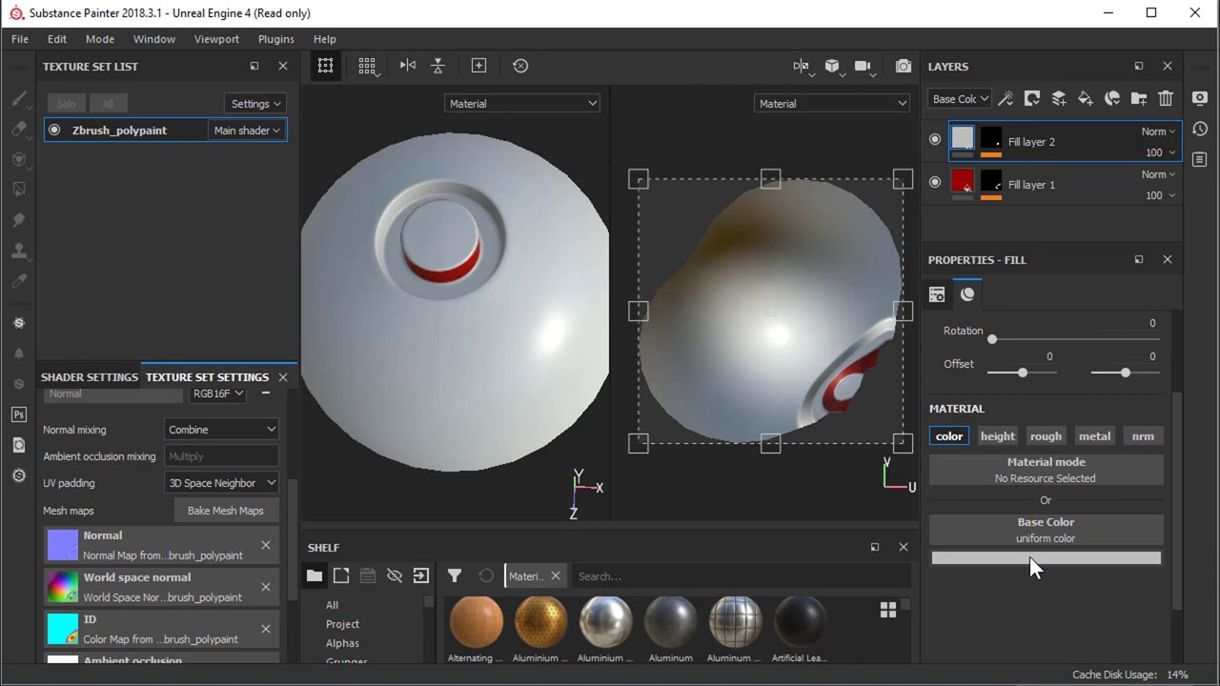
pyautogui.click(1029, 559)
pyautogui.click(1198, 648)
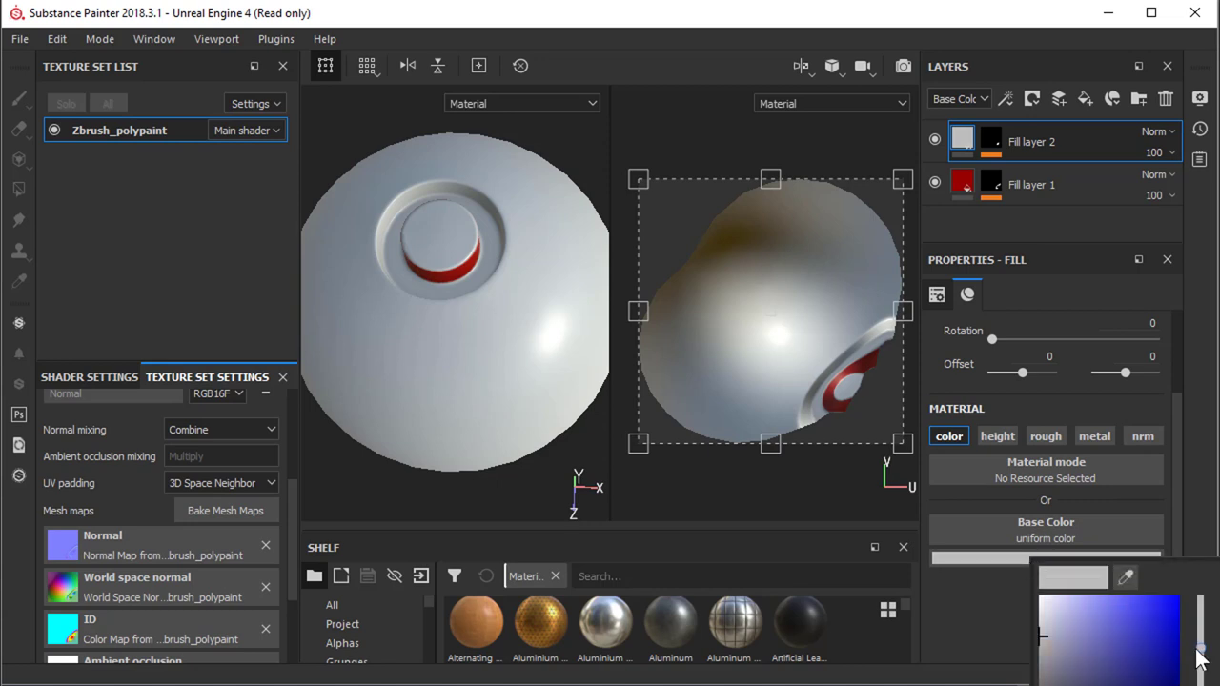
pyautogui.click(1172, 610)
pyautogui.click(958, 489)
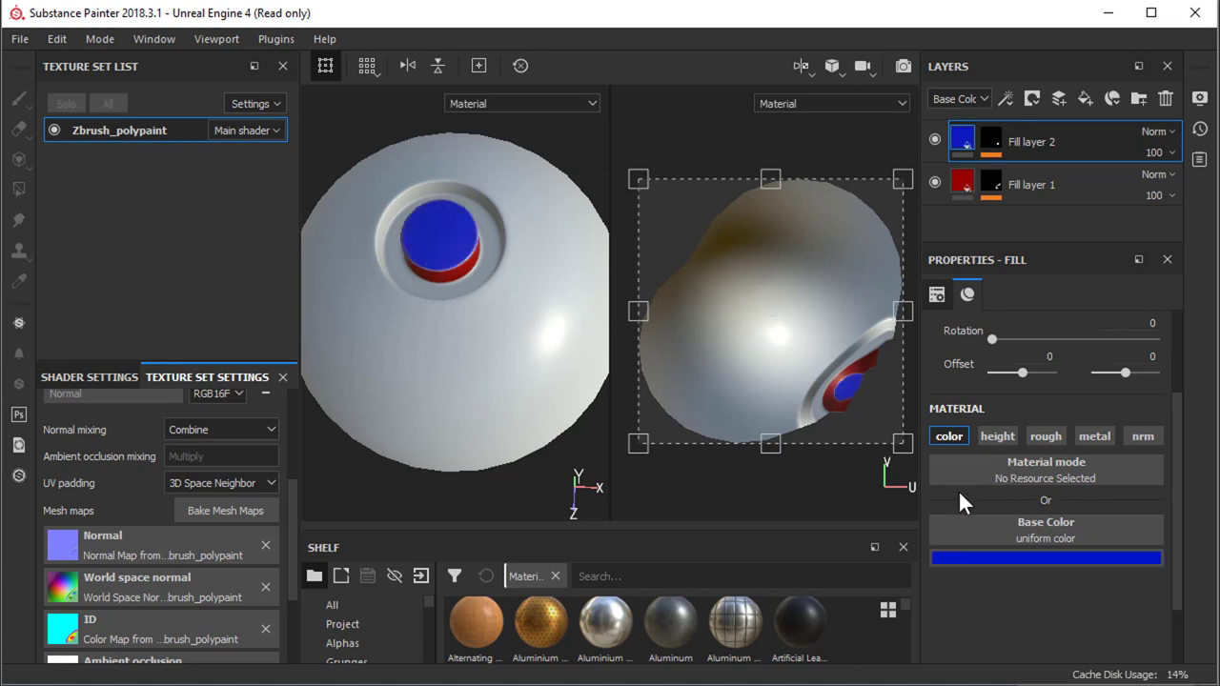
pyautogui.keyDown('alt'); pyautogui.moveTo(444, 289); pyautogui.dragTo(416, 271); pyautogui.keyUp('alt')
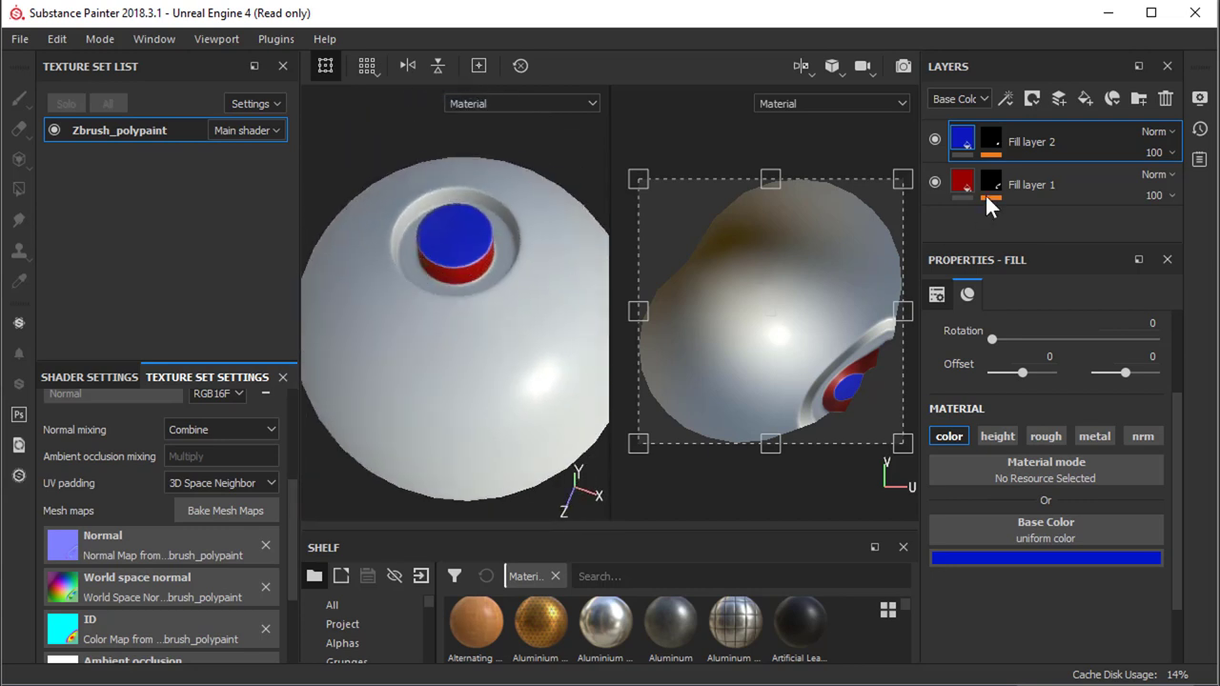
# - Create Folder 1 and place the Aluminum Space Station material inside it
pyautogui.click(1063, 137)
pyautogui.click(1138, 99)
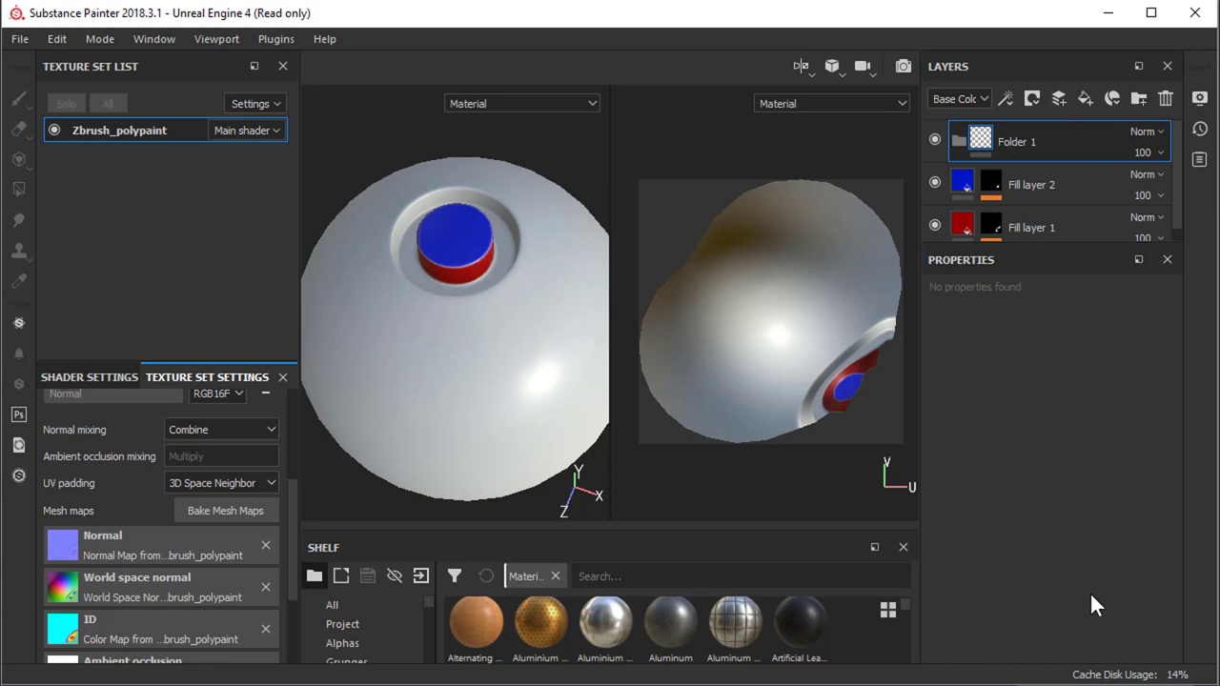
pyautogui.moveTo(728, 619); pyautogui.dragTo(1018, 134)
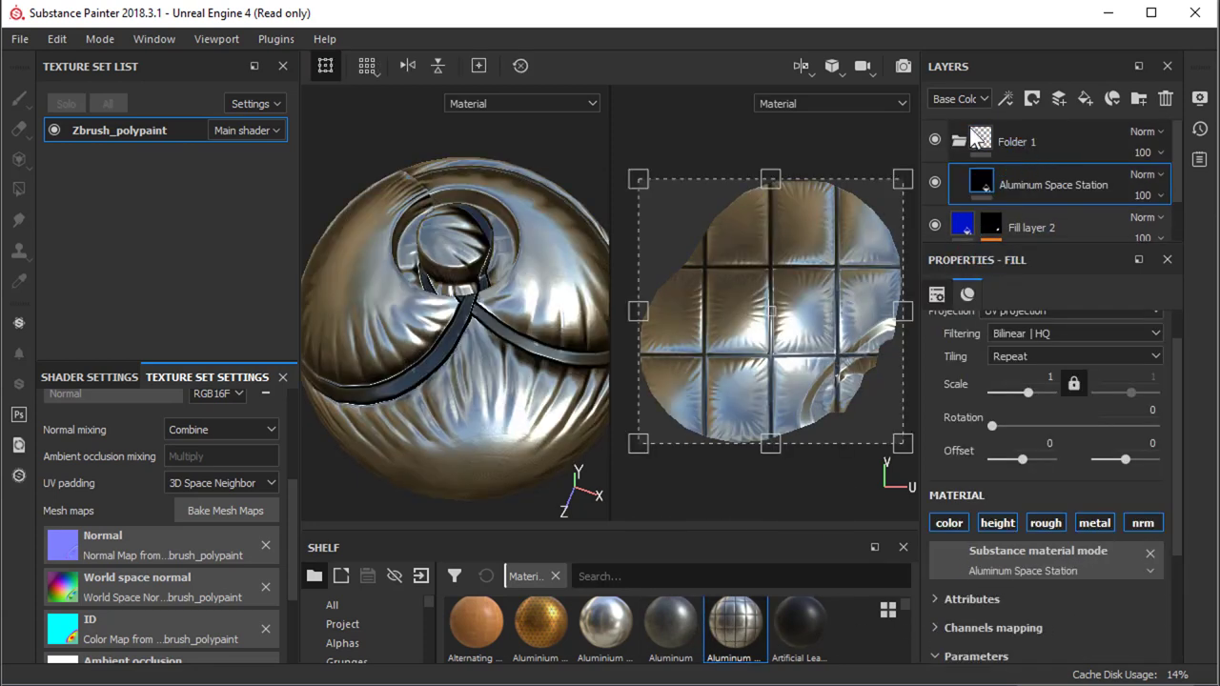
# - Mask Folder 1 with a colour selection picked from the ID map's cyan body area
pyautogui.click(989, 151)
pyautogui.rightClick(1074, 138)
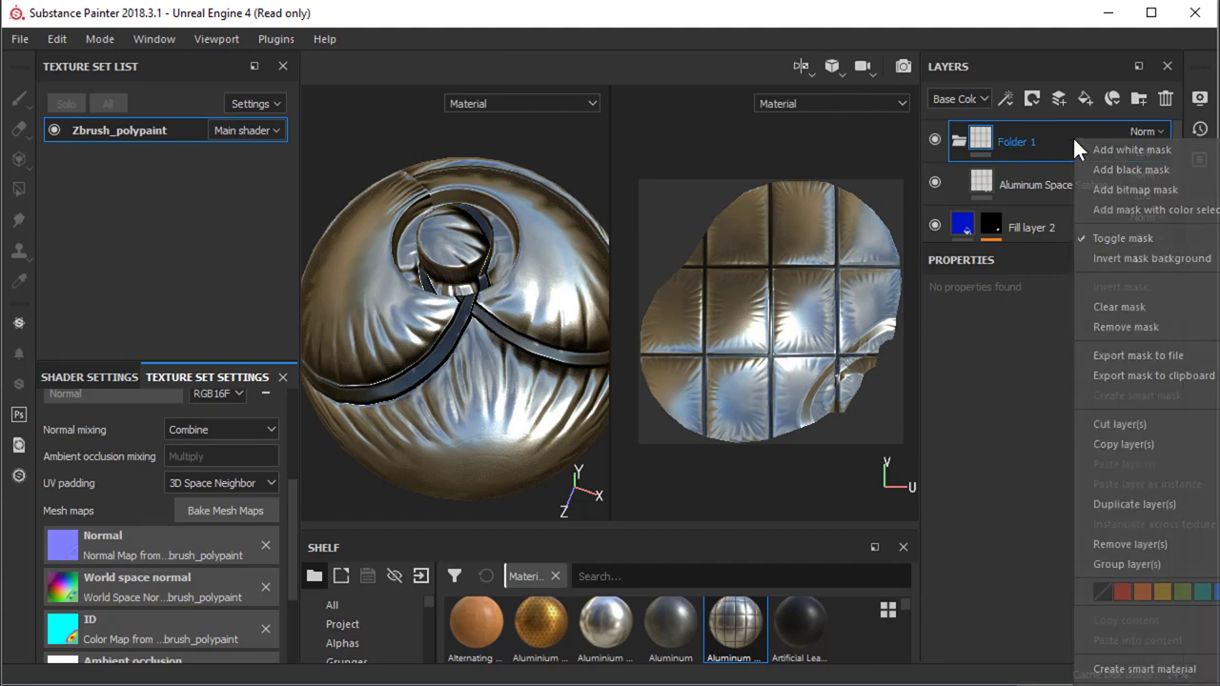
pyautogui.click(1106, 208)
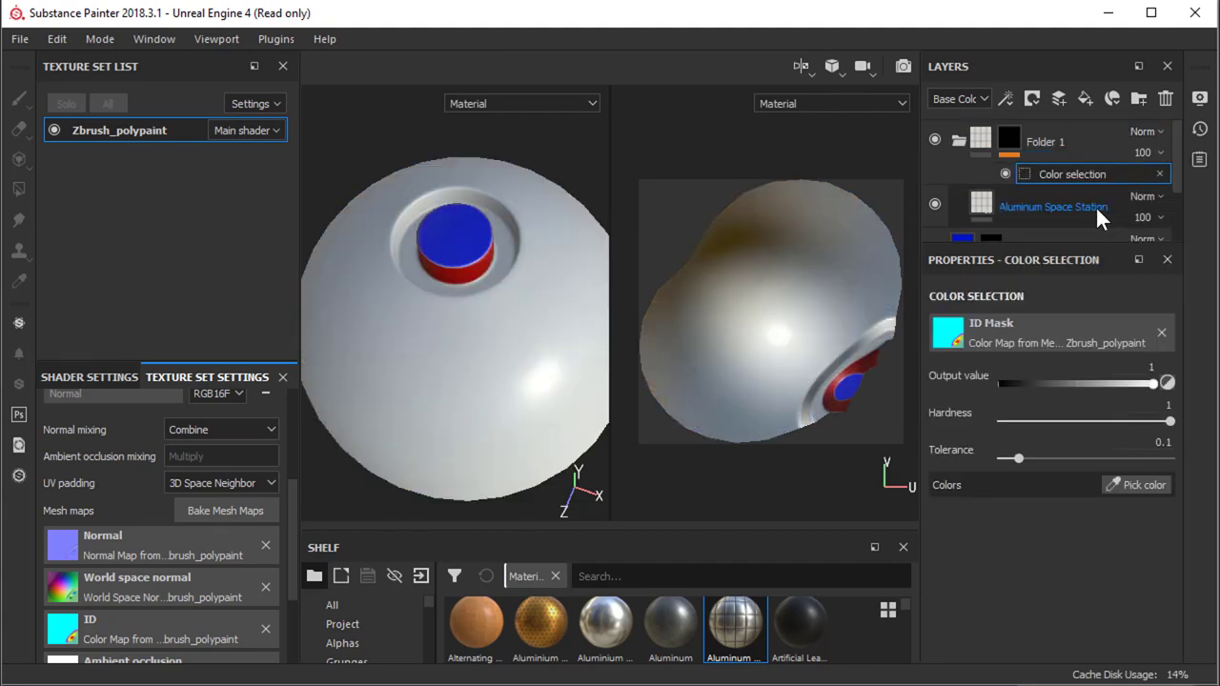
pyautogui.click(1127, 484)
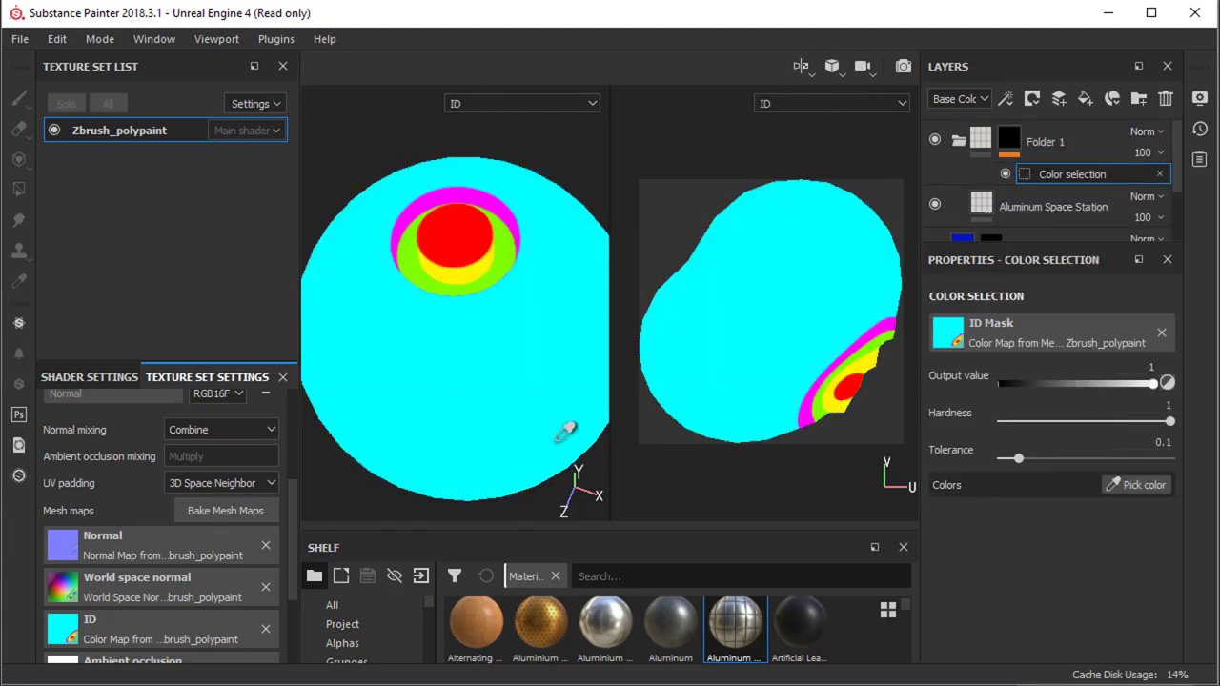
pyautogui.click(521, 400)
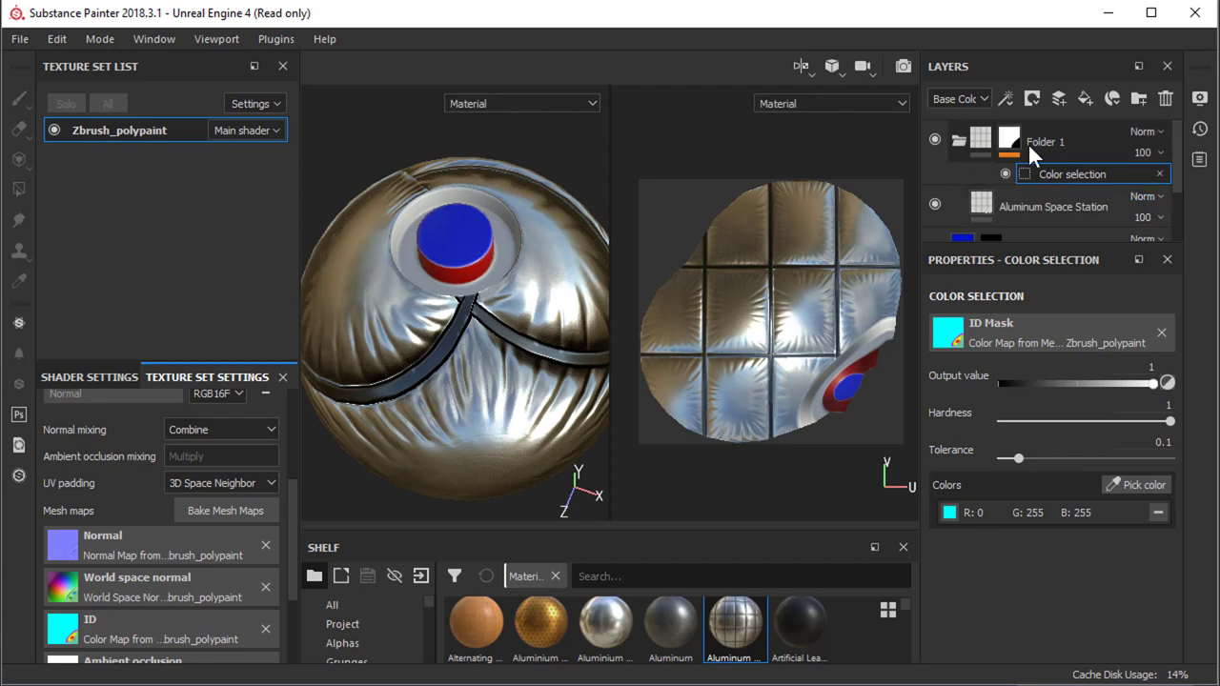
pyautogui.click(976, 139)
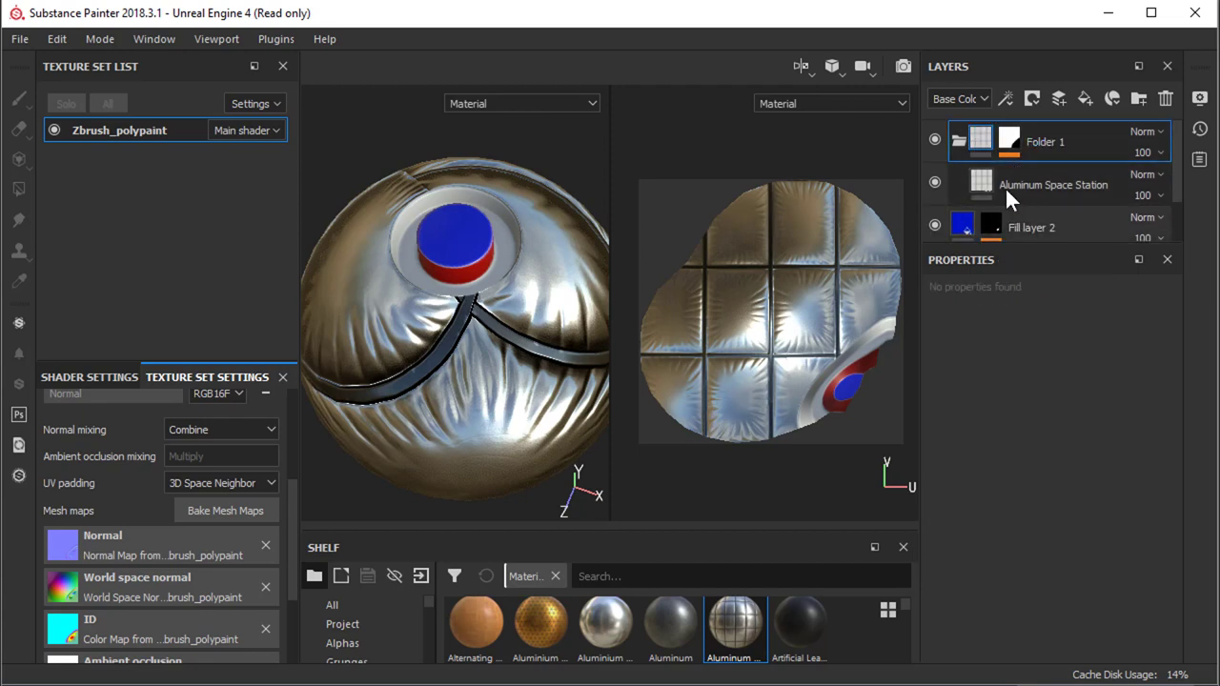
# - Set the Aluminum Space Station fill's tiling scale to 8.81
pyautogui.click(991, 181)
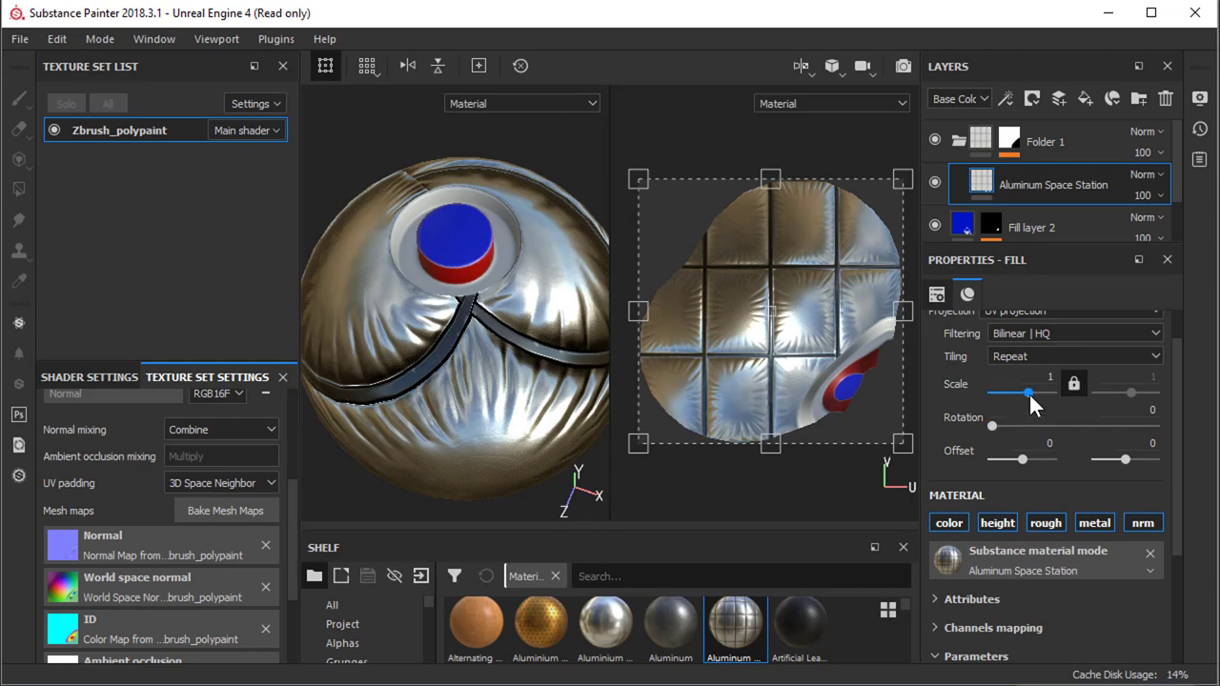
pyautogui.moveTo(1029, 392); pyautogui.dragTo(1031, 388)
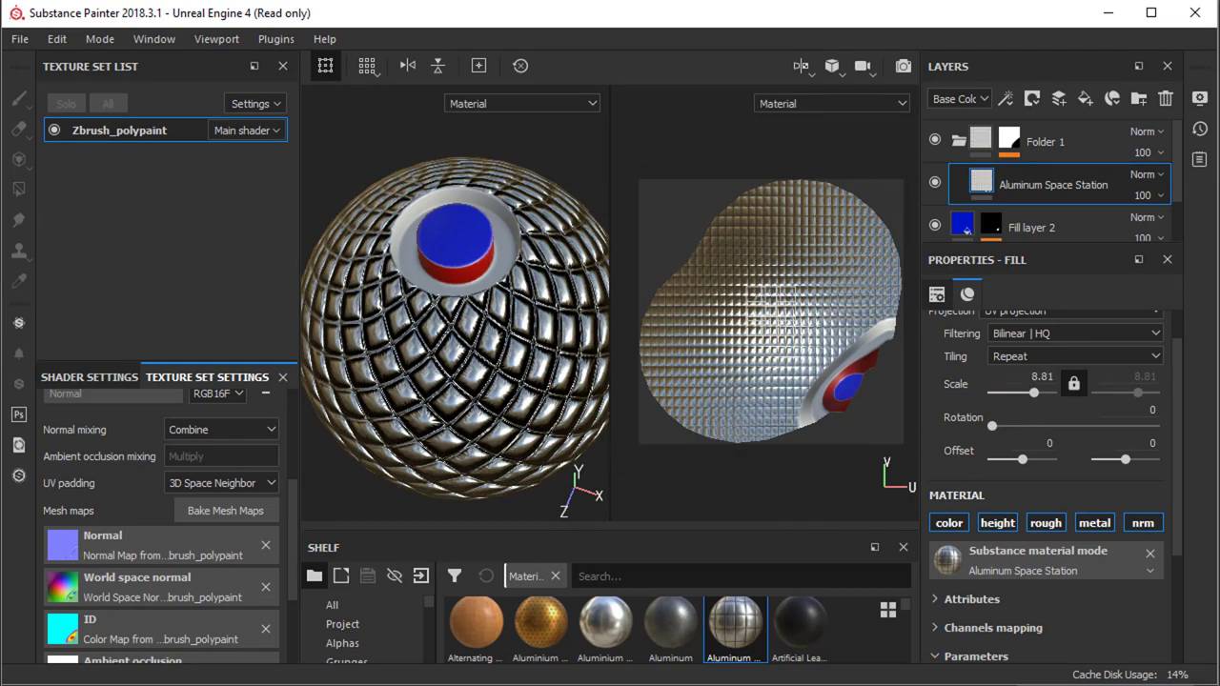
pyautogui.keyDown('alt'); pyautogui.moveTo(496, 371); pyautogui.dragTo(233, 264); pyautogui.keyUp('alt')
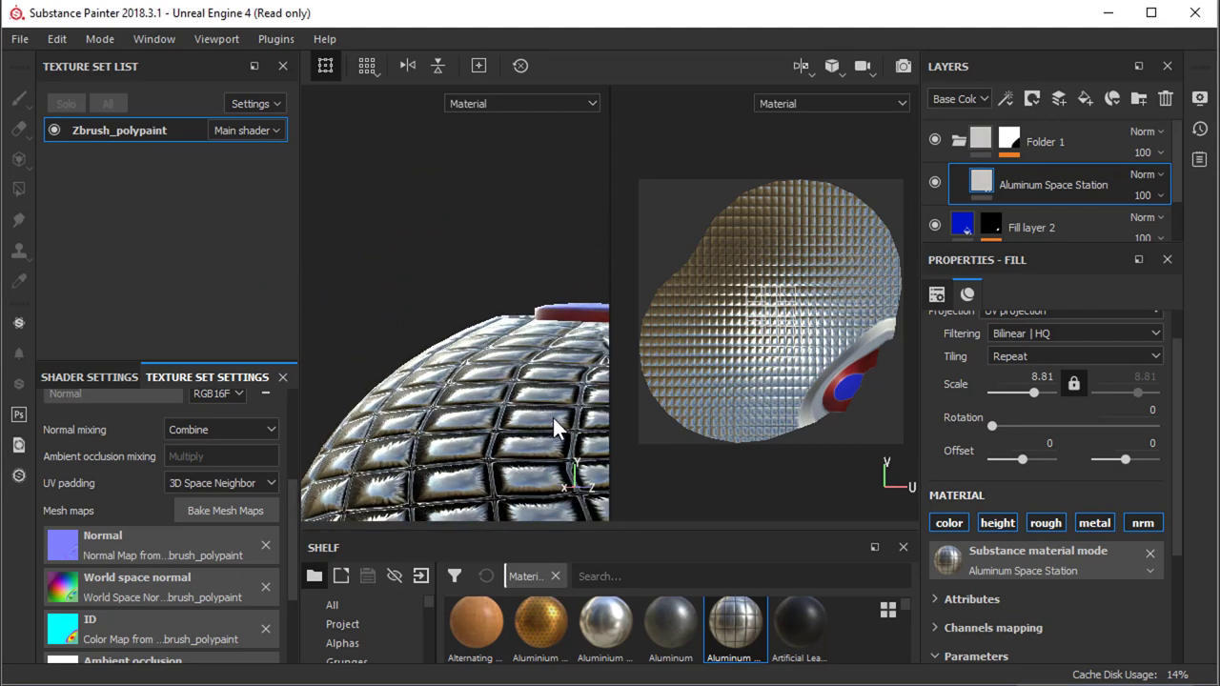
# - Change the Aluminum Space Station fill's Projection to Tri-planar projection, keeping scale 8.81
pyautogui.keyDown('alt'); pyautogui.moveTo(553, 418); pyautogui.dragTo(388, 243, button='right'); pyautogui.keyUp('alt')
pyautogui.keyDown('alt'); pyautogui.moveTo(562, 472); pyautogui.dragTo(524, 456, button='right'); pyautogui.keyUp('alt')
pyautogui.keyDown('alt'); pyautogui.moveTo(522, 455); pyautogui.dragTo(473, 226); pyautogui.keyUp('alt')
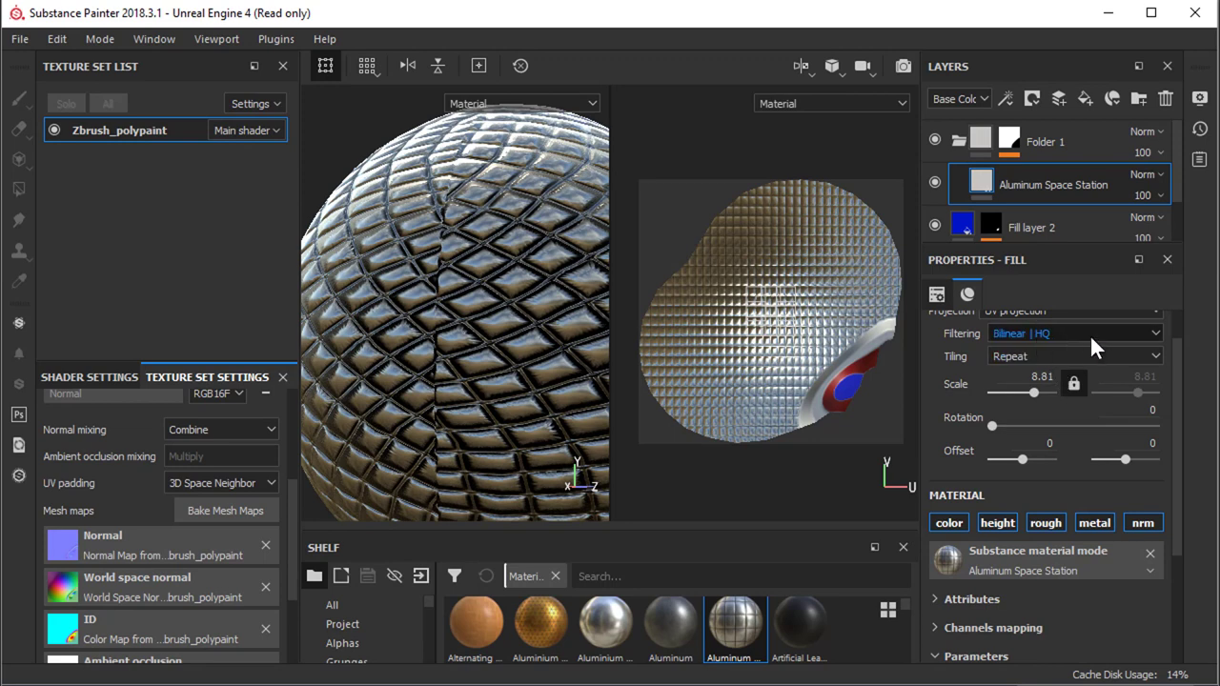
pyautogui.moveTo(1177, 365); pyautogui.dragTo(1169, 334)
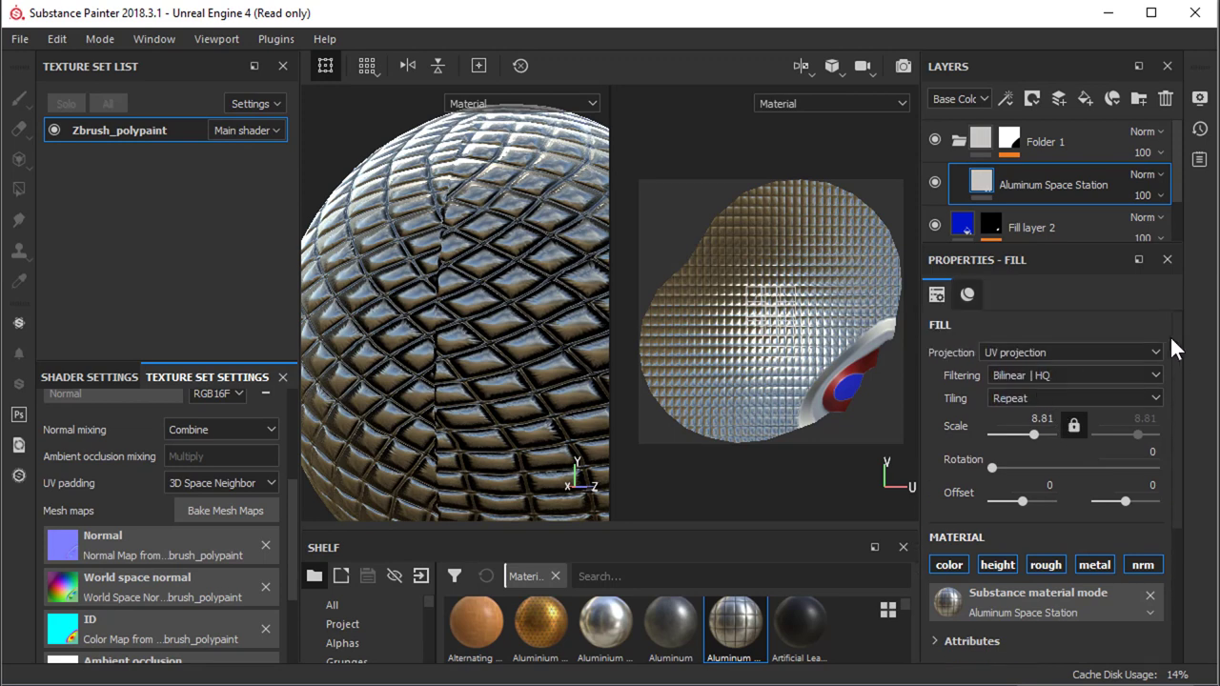
pyautogui.click(1046, 352)
pyautogui.click(1028, 381)
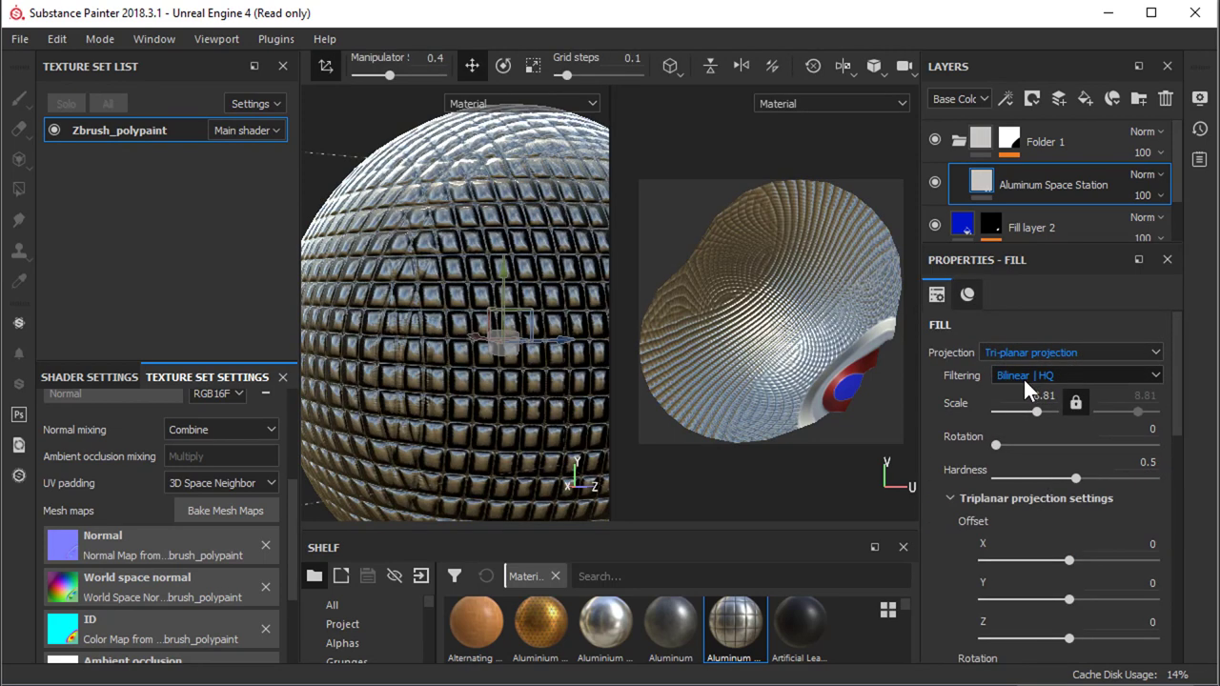
pyautogui.keyDown('alt'); pyautogui.moveTo(493, 350); pyautogui.dragTo(493, 378); pyautogui.keyUp('alt')
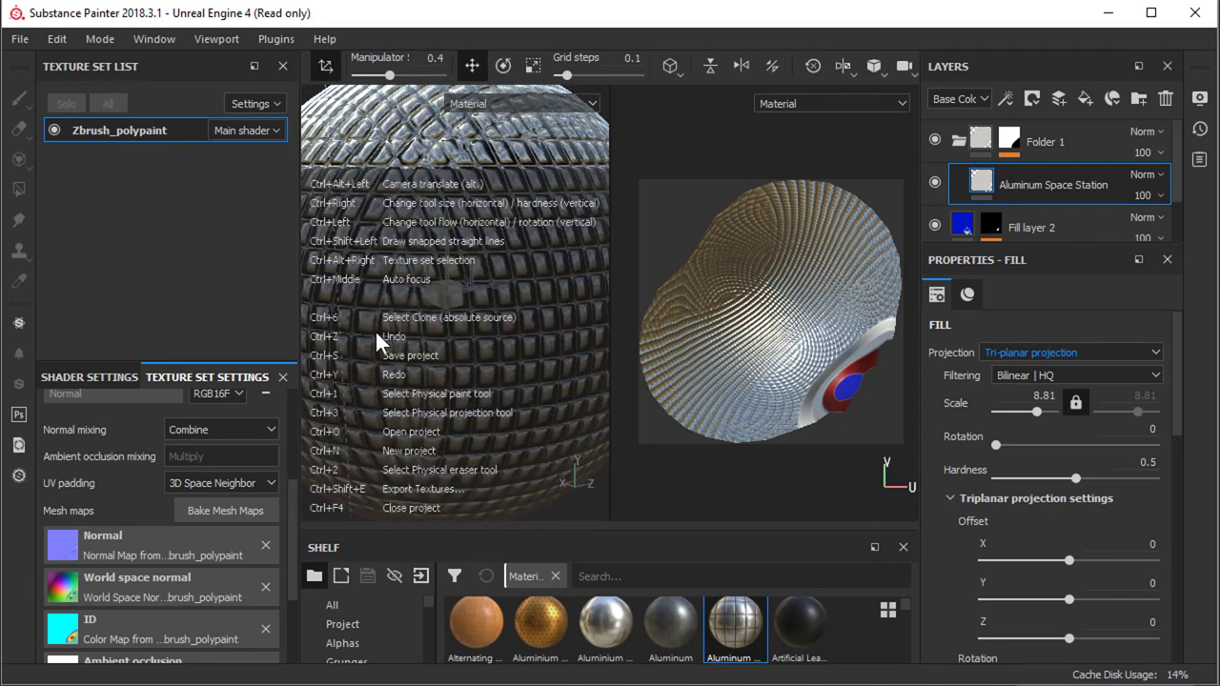